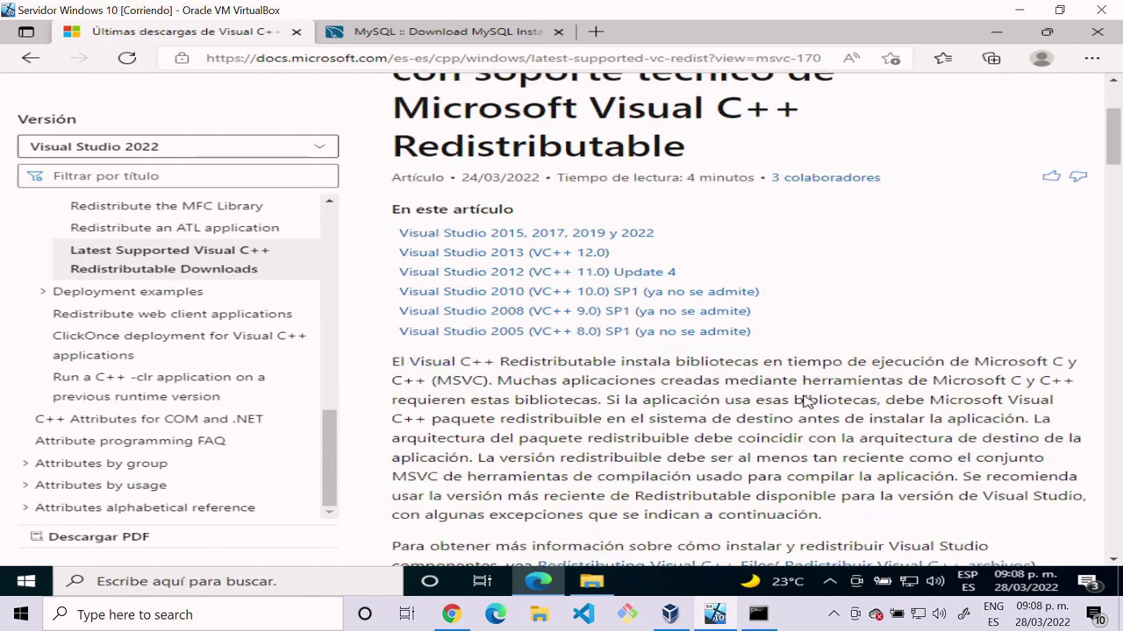
scroll(808, 406, "down", 1)
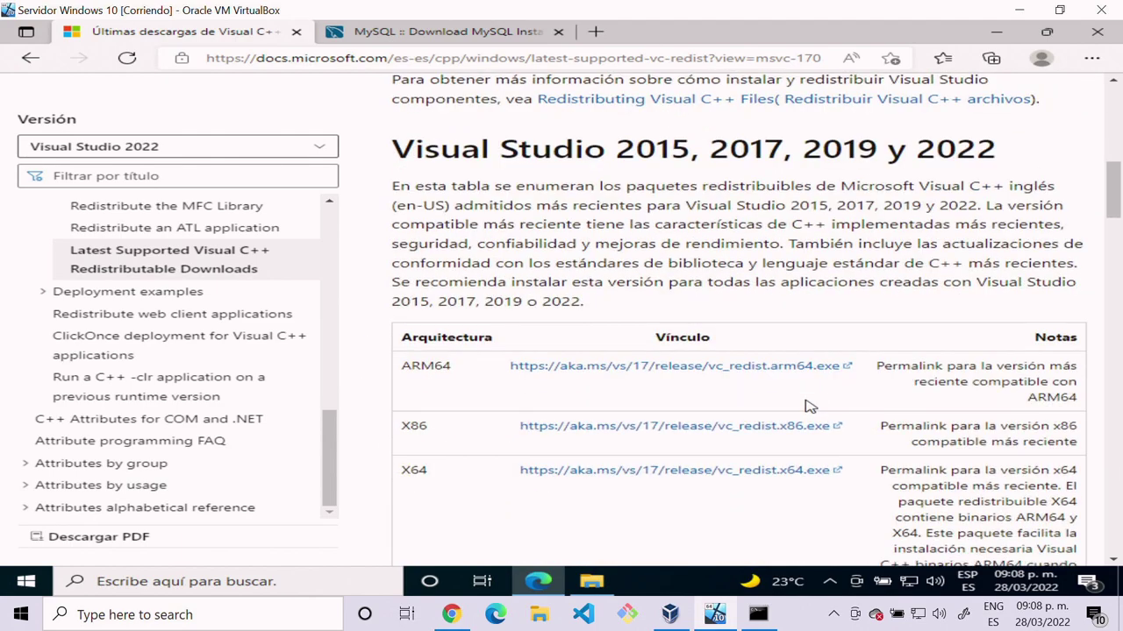
Step: Scroll the Microsoft Docs article to the Visual Studio 2015–2022 table with ARM64, X86 and X64 vc_redist links
scroll(804, 406, "up", 8)
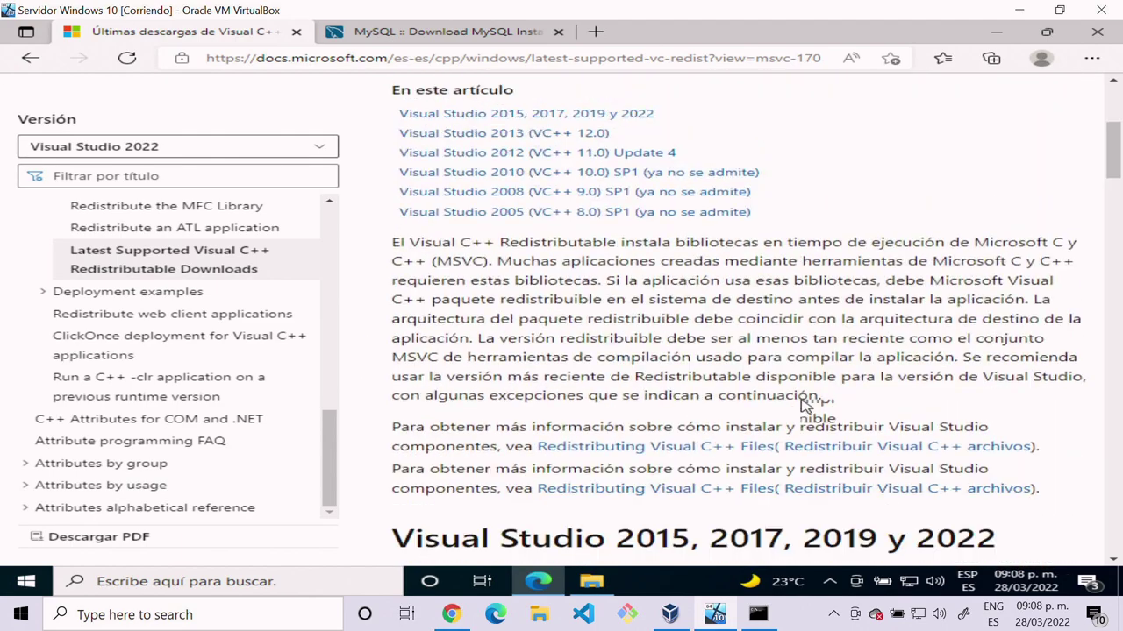
left_click(405, 59)
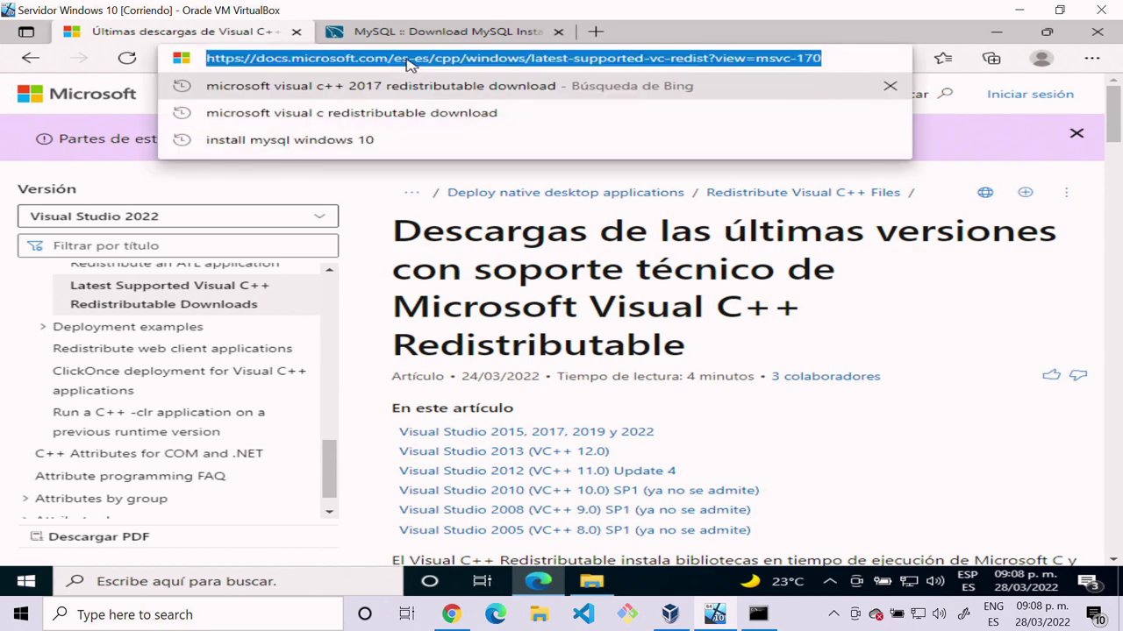
left_click(864, 506)
scroll(864, 506, "down", 4)
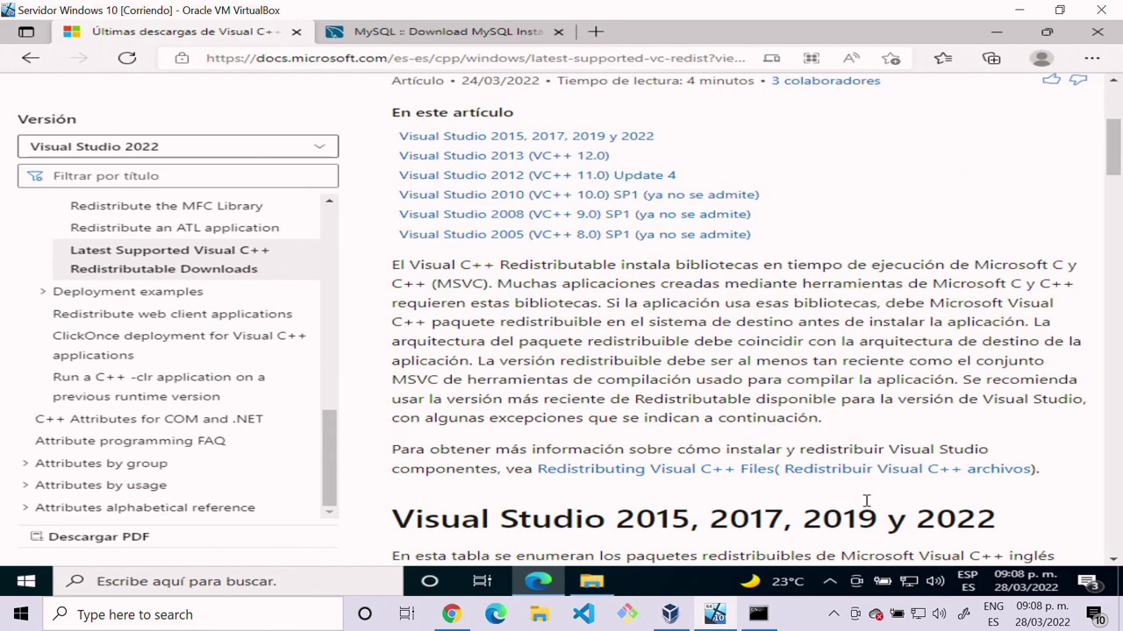
scroll(865, 502, "down", 2)
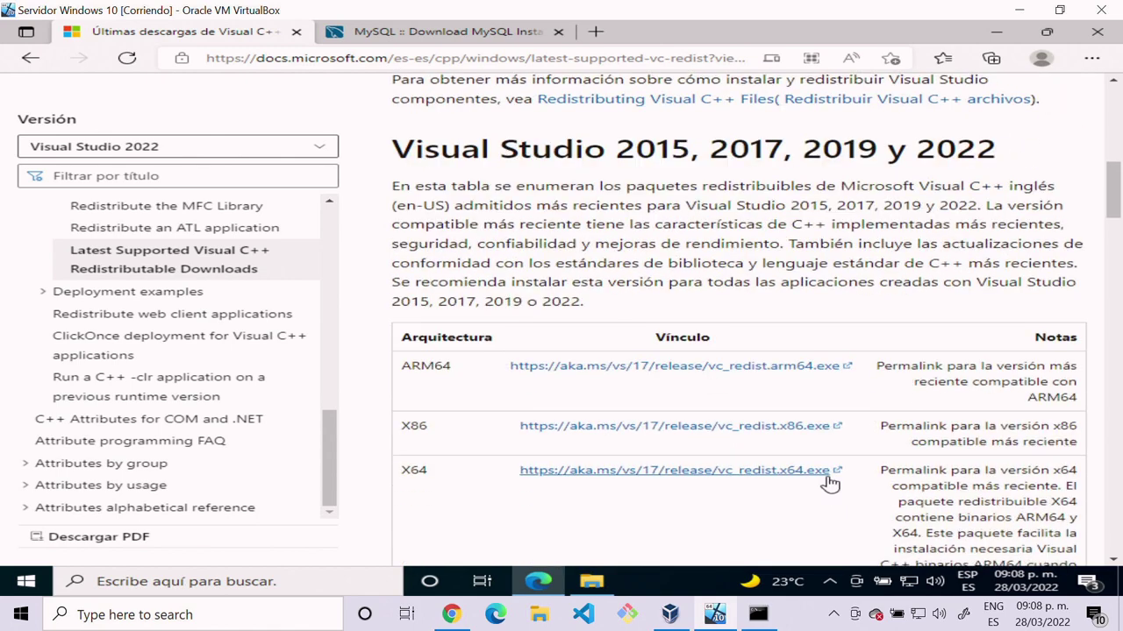
double_click(406, 471)
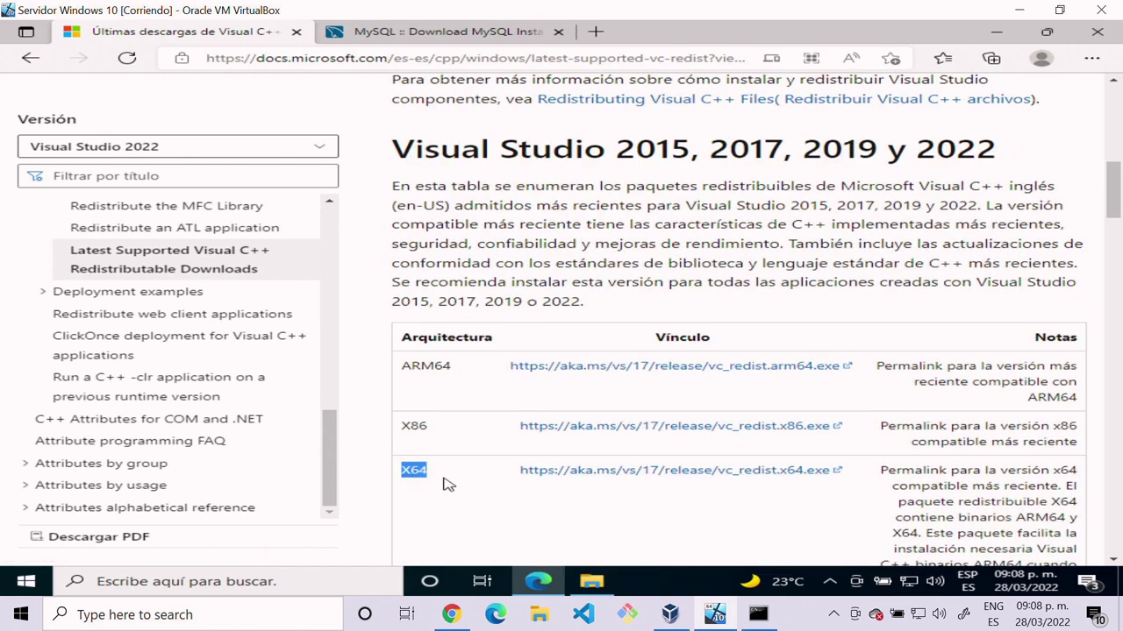
left_click(672, 502)
scroll(672, 503, "down", 1)
scroll(671, 503, "down", 1)
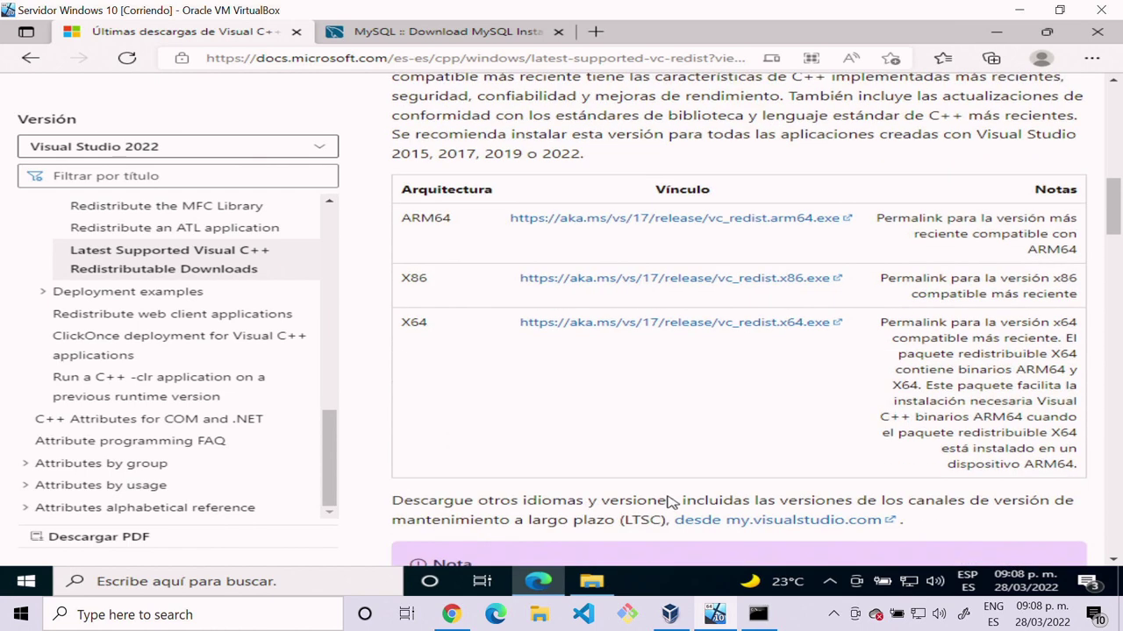
scroll(899, 438, "up", 10)
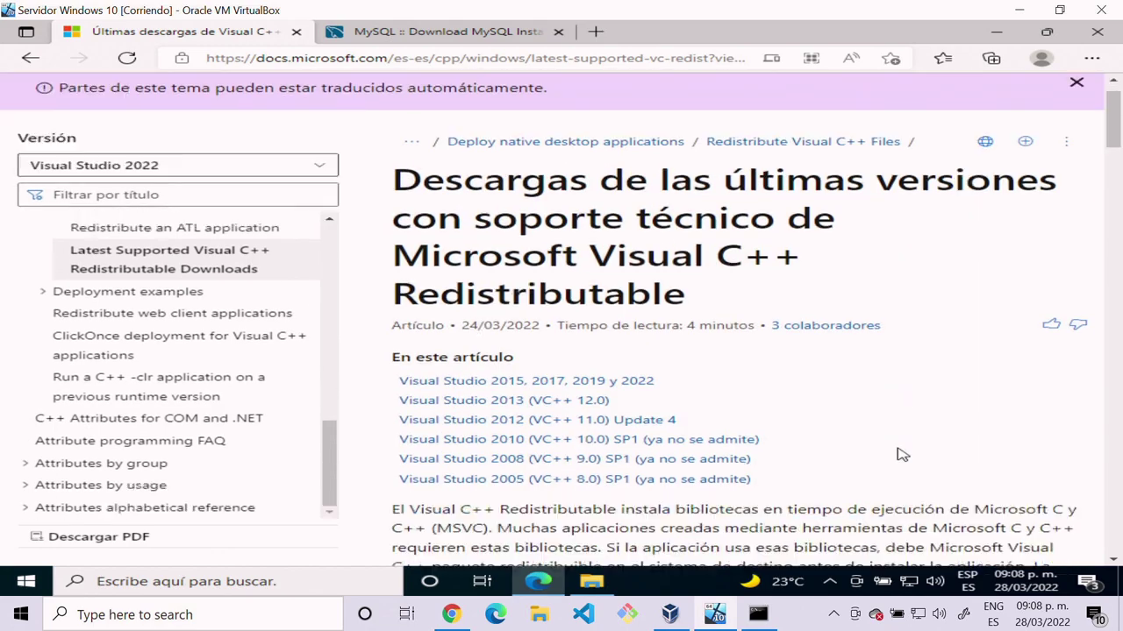
scroll(899, 454, "down", 6)
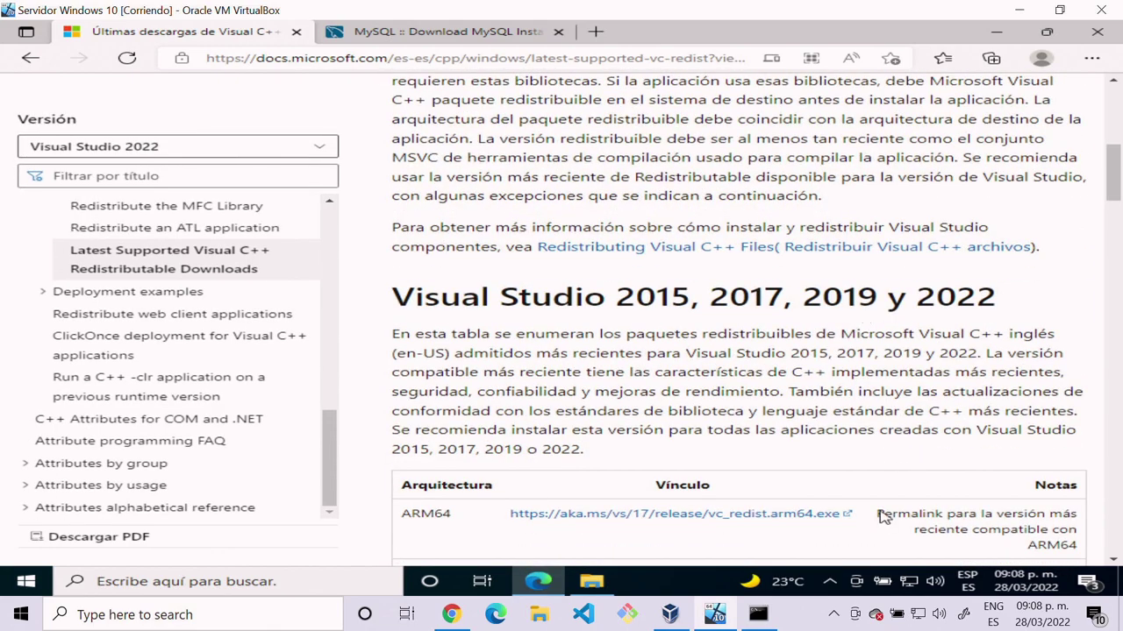
Step: Launch the VC_redist.x64 installer from the Downloads folder
left_click(589, 584)
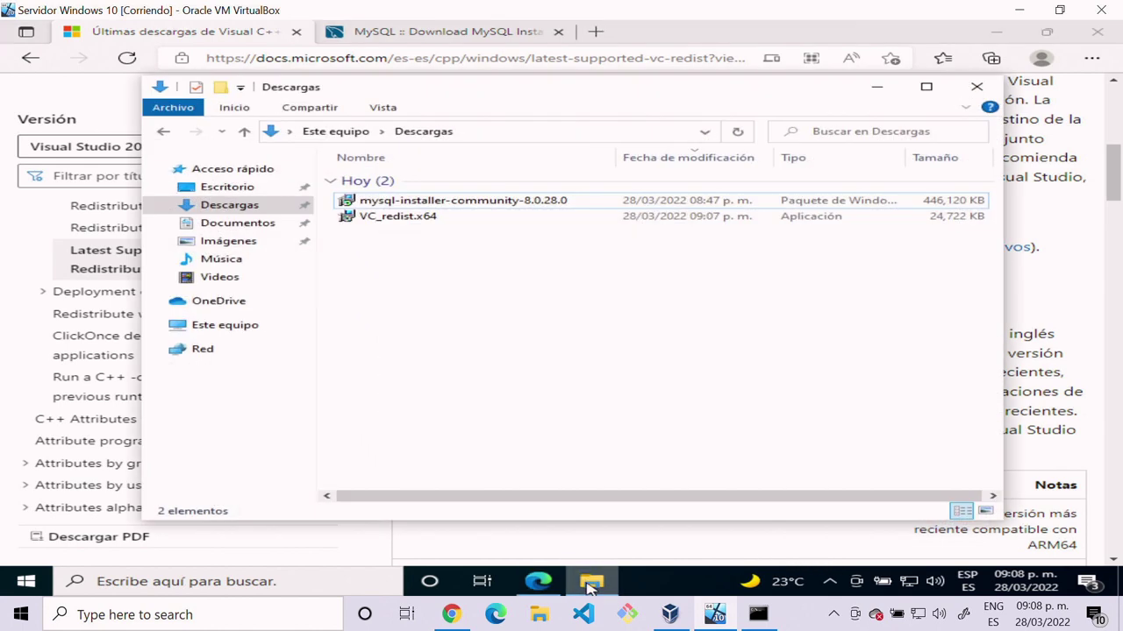
left_click(374, 226)
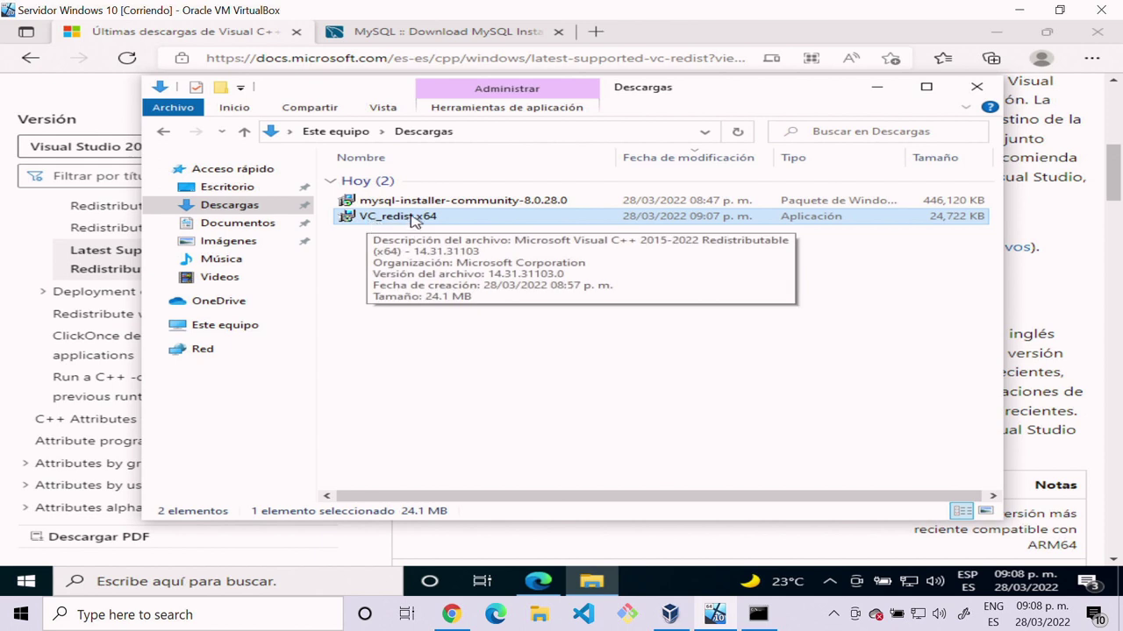
double_click(414, 218)
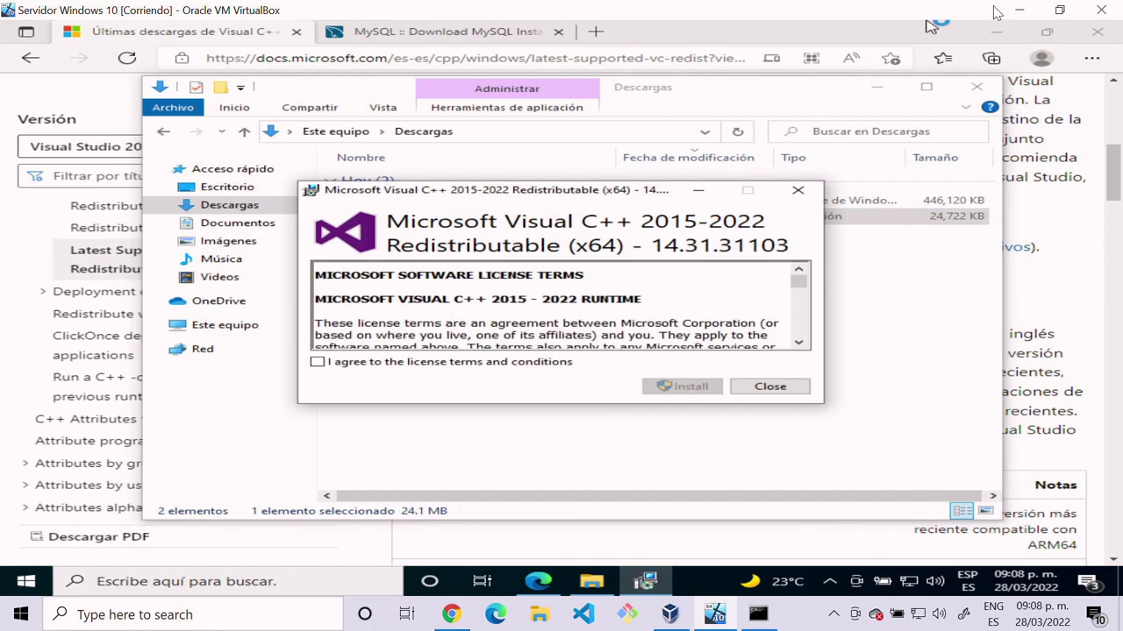
left_click(1019, 9)
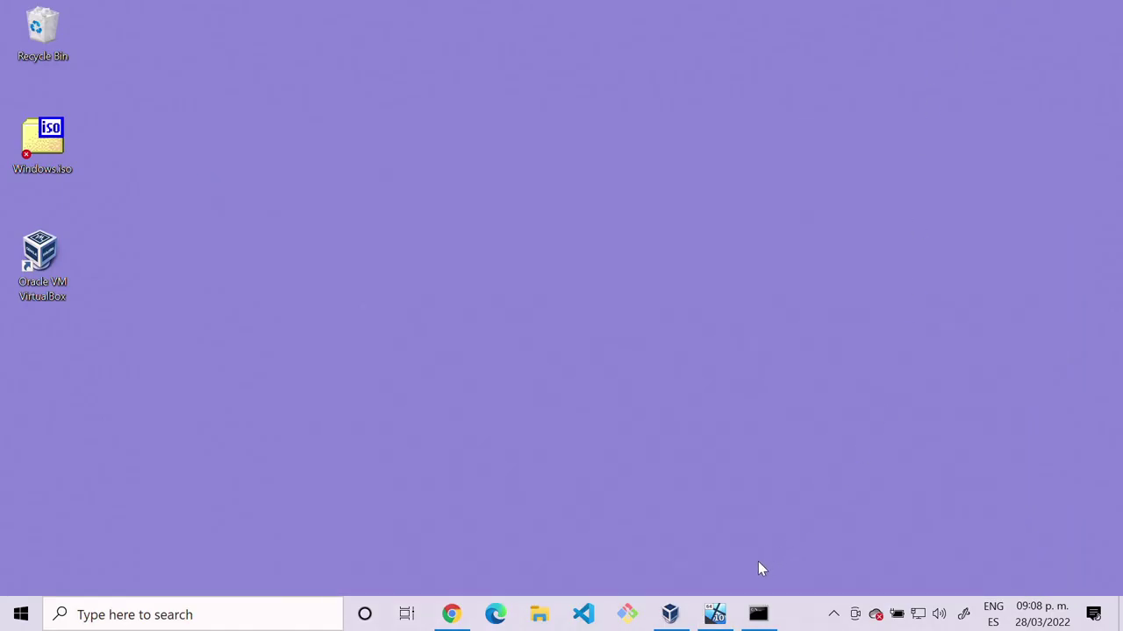
left_click(715, 614)
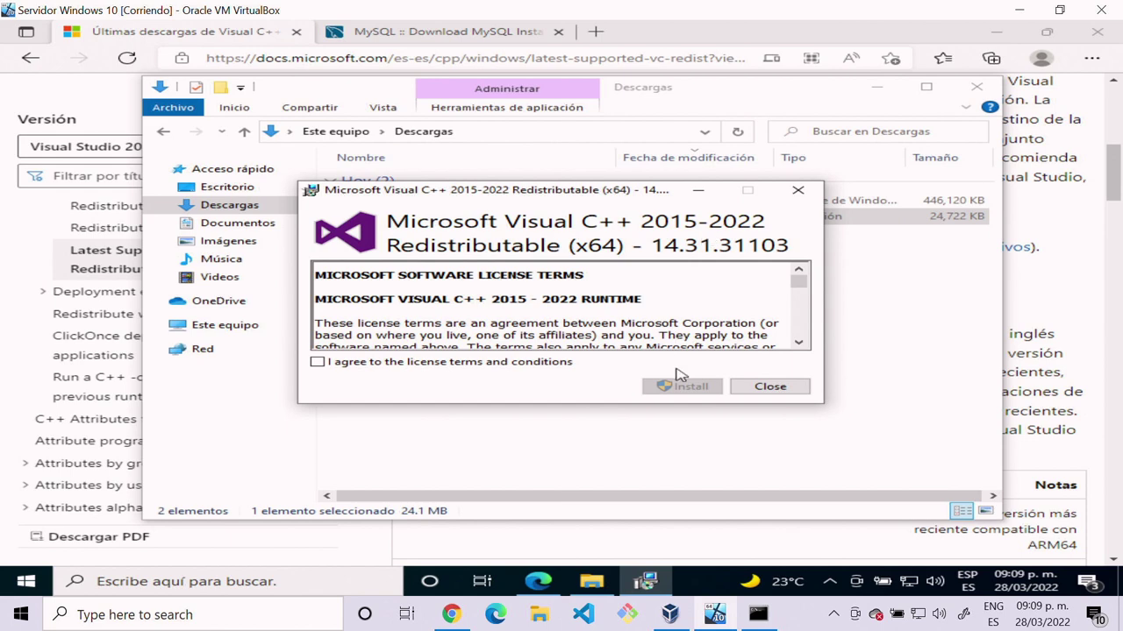
Step: Accept the license terms, install the Visual C++ 2015-2022 x64 redistributable, and close setup
left_click(495, 373)
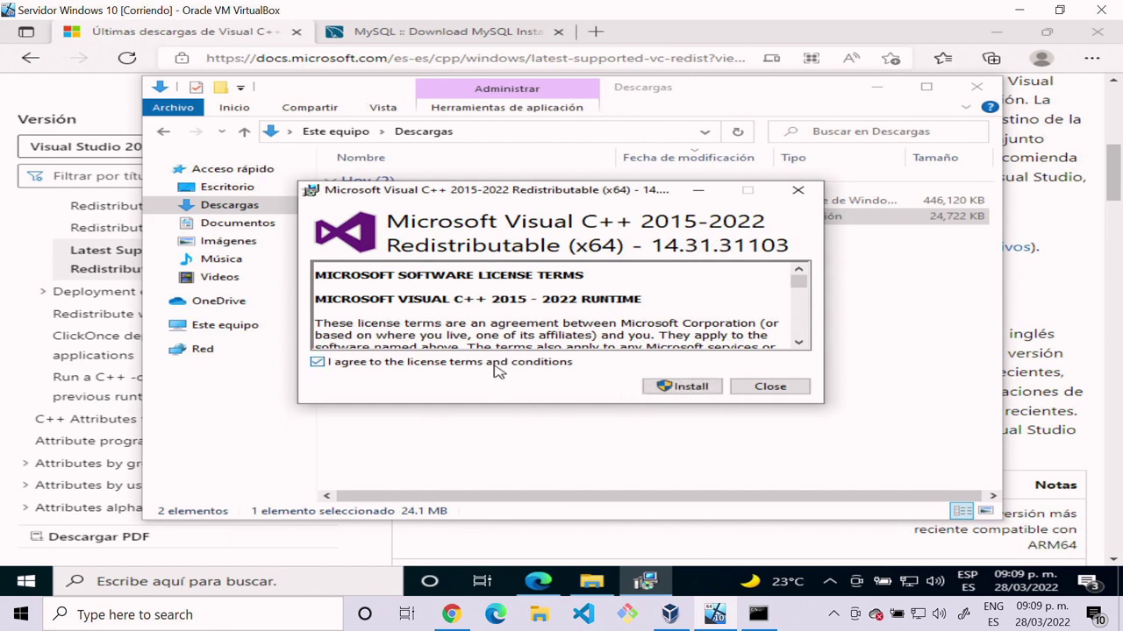
left_click(693, 390)
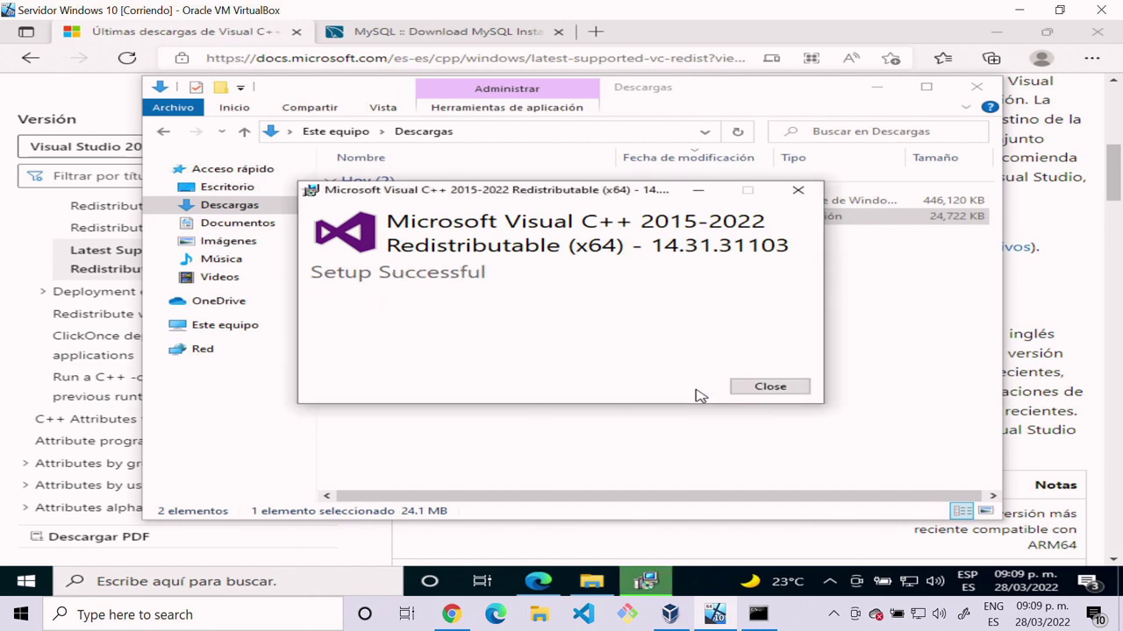
left_click(757, 390)
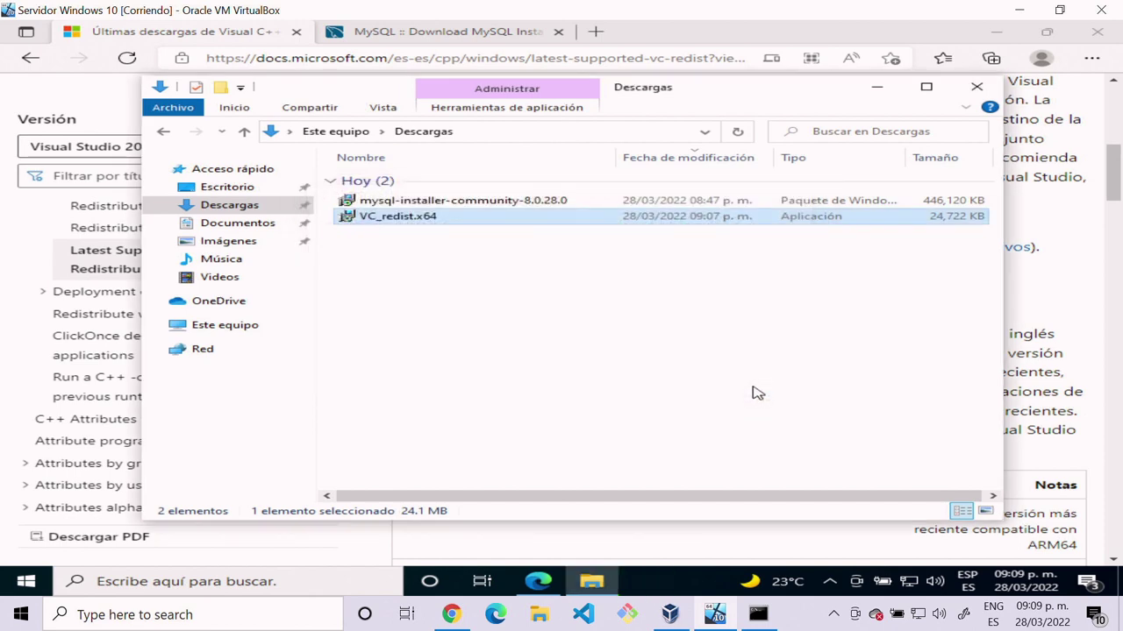
Step: Switch to the MySQL downloads page with Microsoft Windows kept as the operating system
left_click(741, 385)
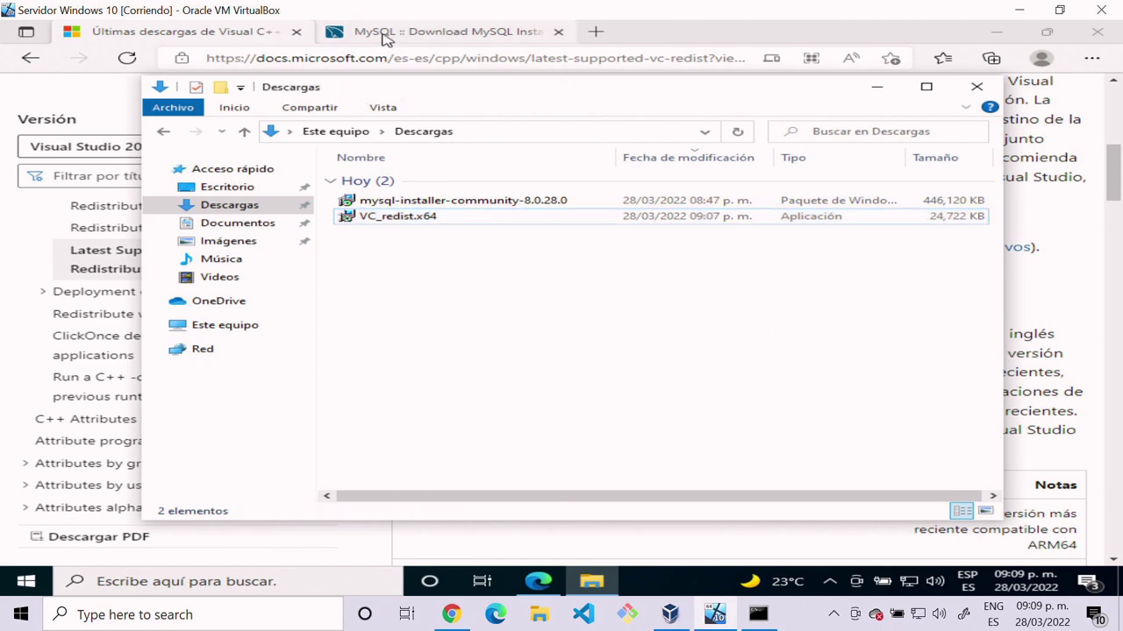
left_click(384, 35)
scroll(744, 350, "up", 1)
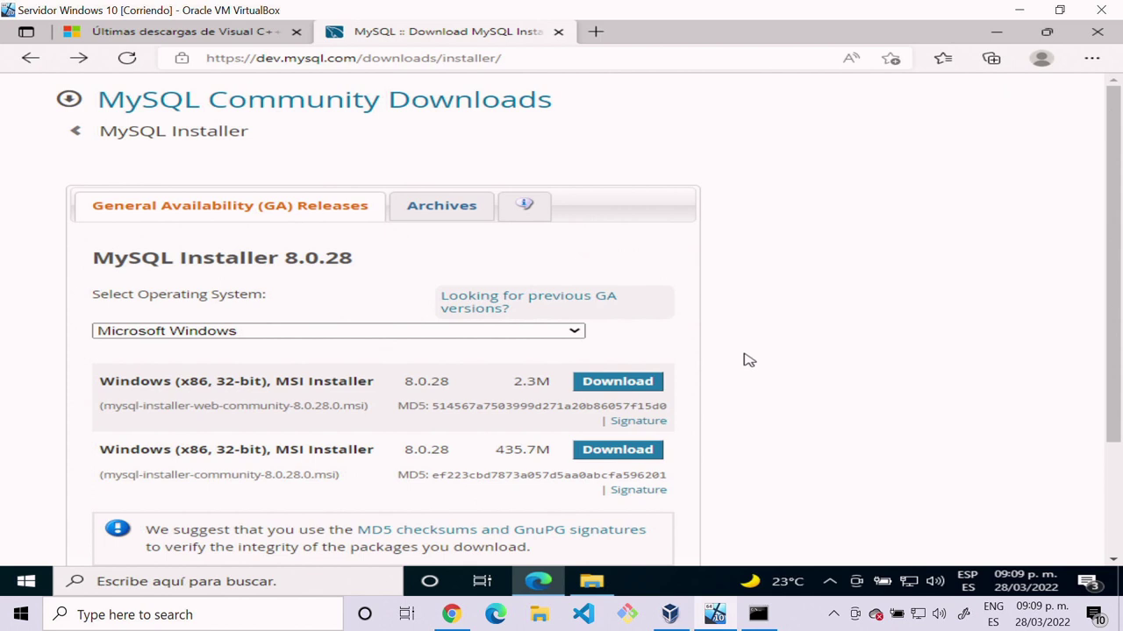
left_click(367, 57)
left_click(797, 287)
left_click(575, 333)
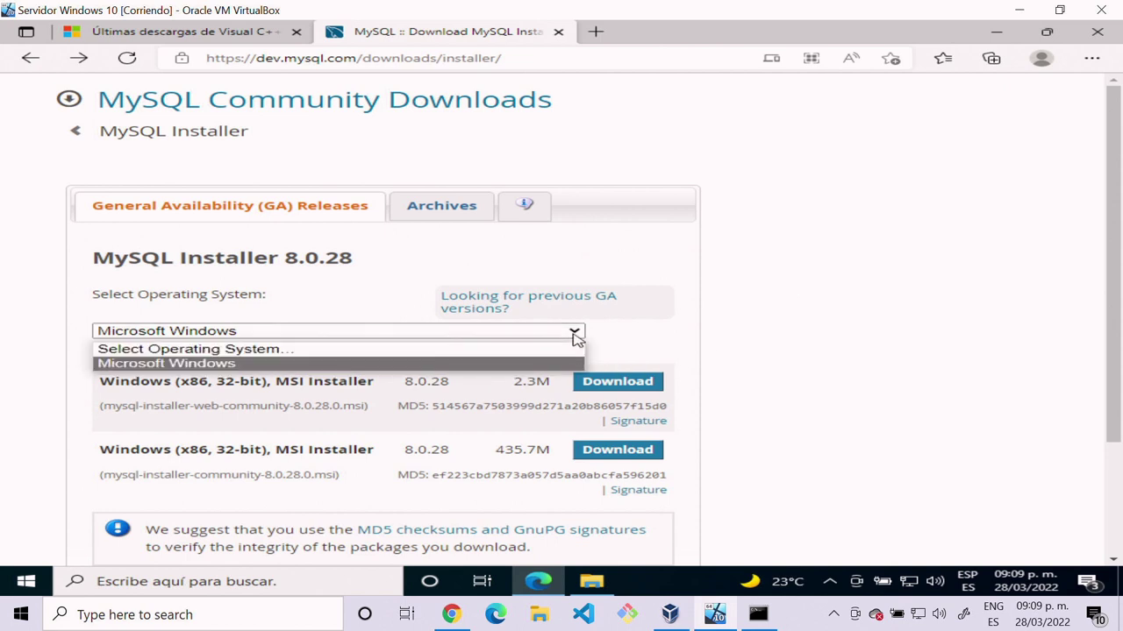
left_click(575, 334)
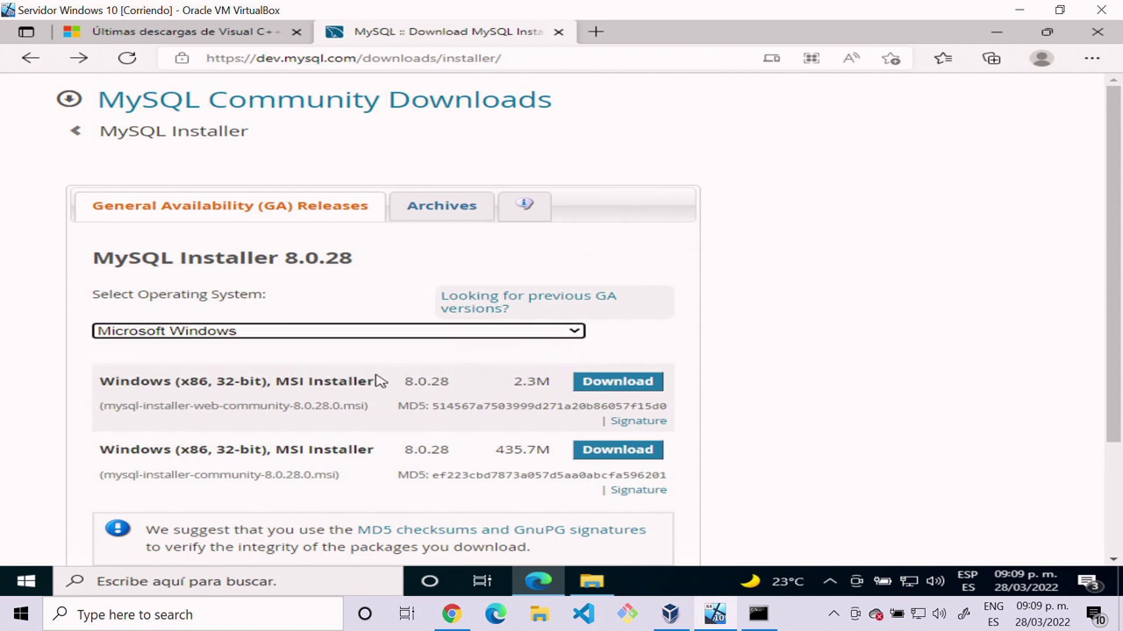
Step: Download the 435.7M community MSI installer, minimize Edge, and select mysql-installer-community-8.0.28.0 in Downloads
scroll(292, 443, "down", 1)
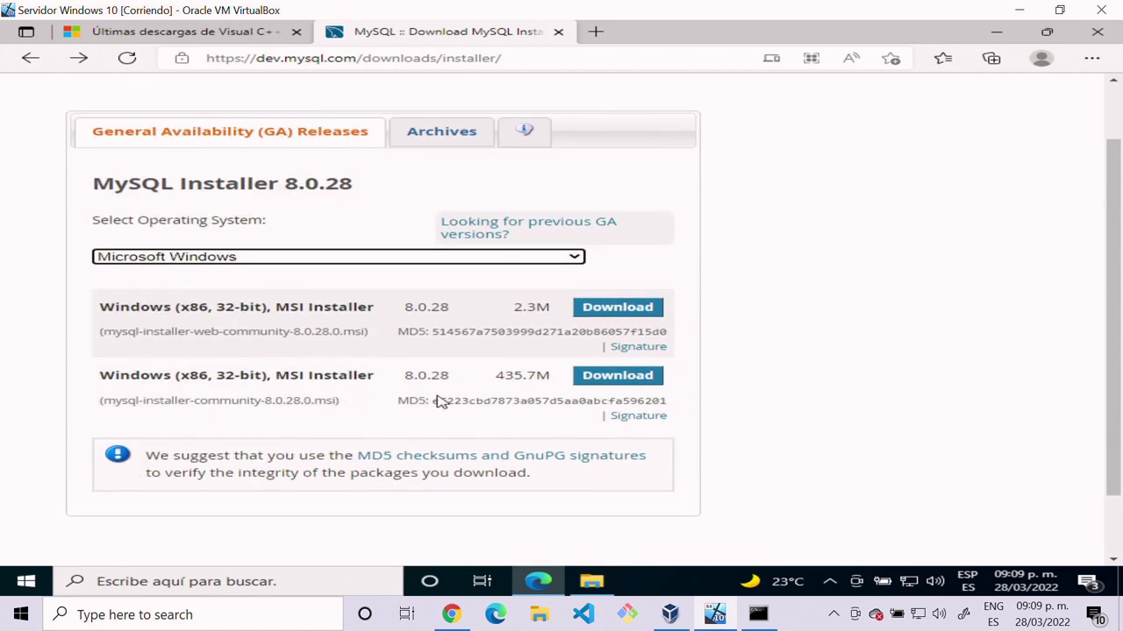
left_click_drag(496, 375, 550, 375)
left_click(584, 381)
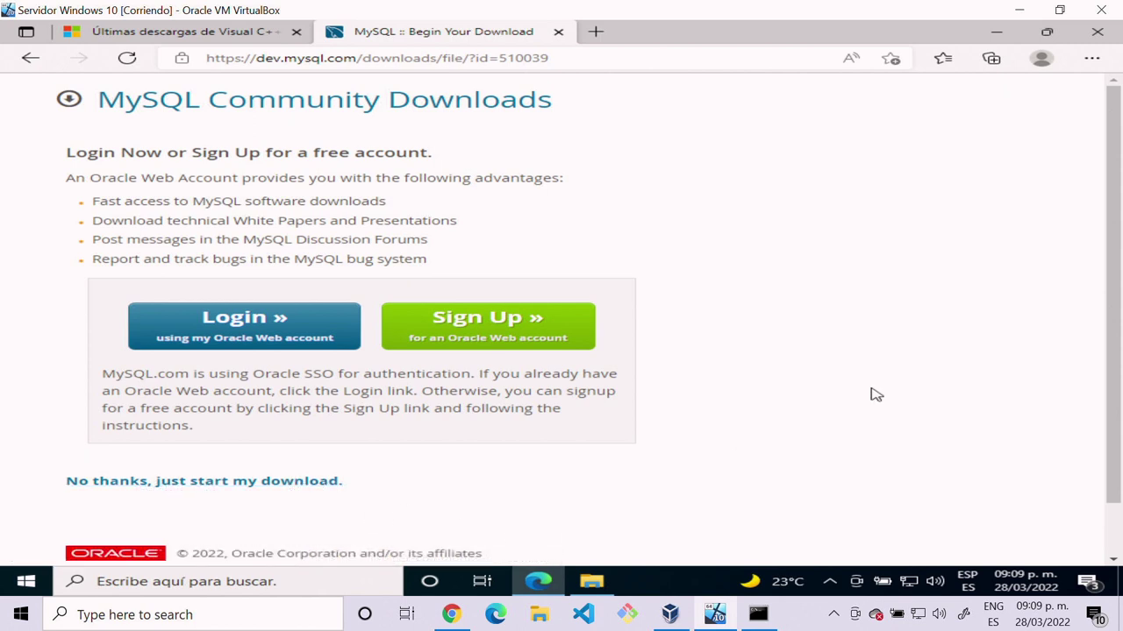
left_click(991, 30)
left_click(379, 200)
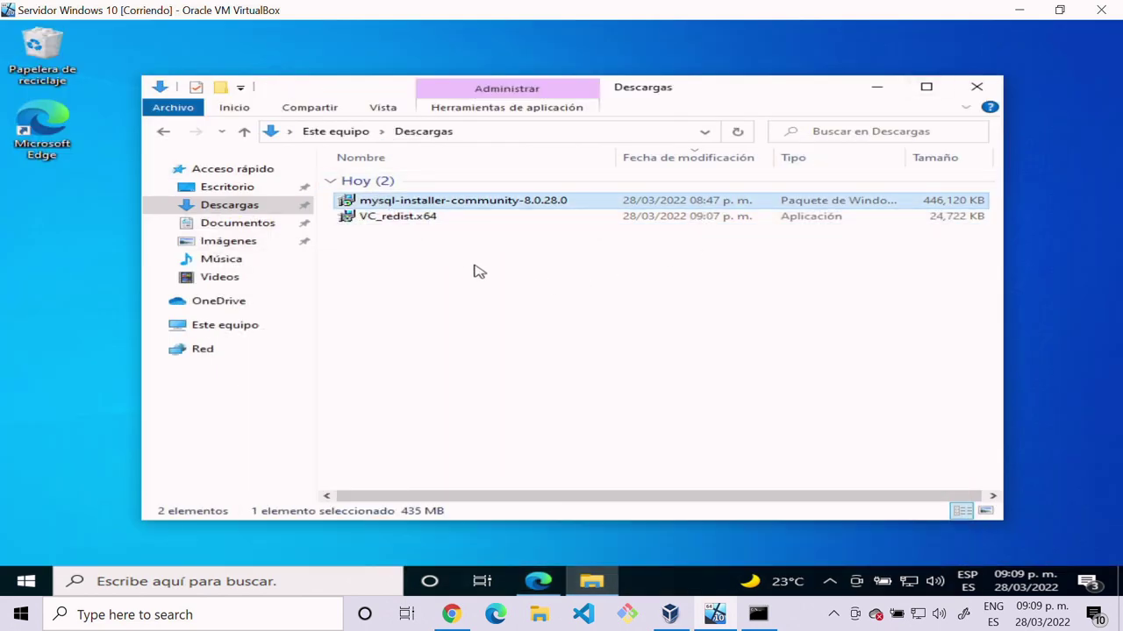
Step: Run mysql-installer-community-8.0.28.0 until MySQL Installer shows the Choosing a Setup Type page
mouse_move(467, 205)
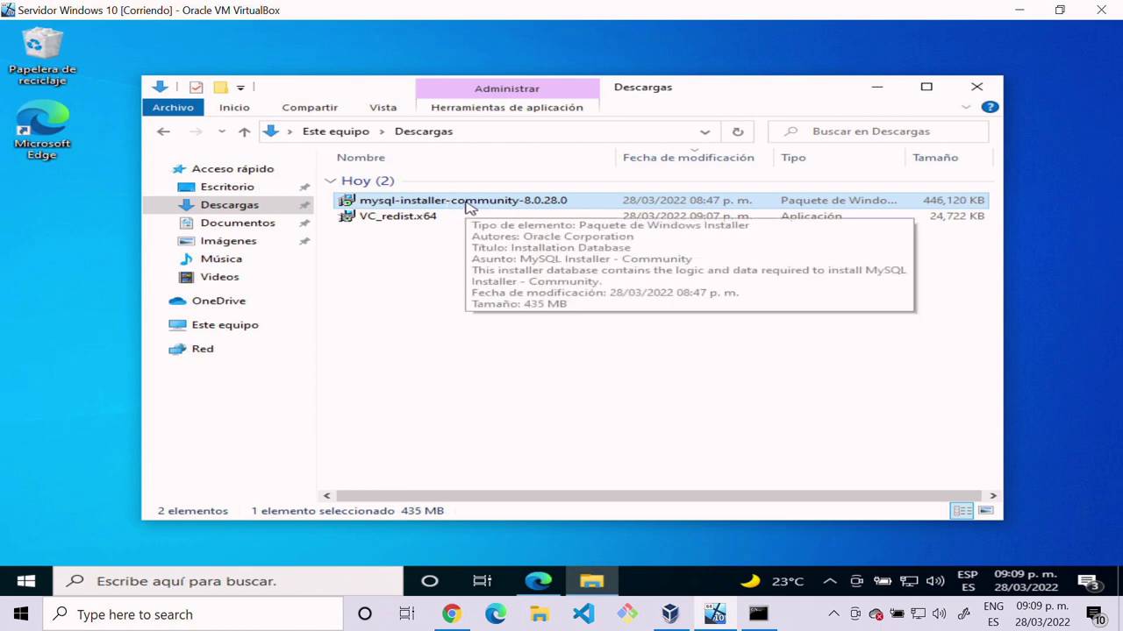
left_click(468, 201)
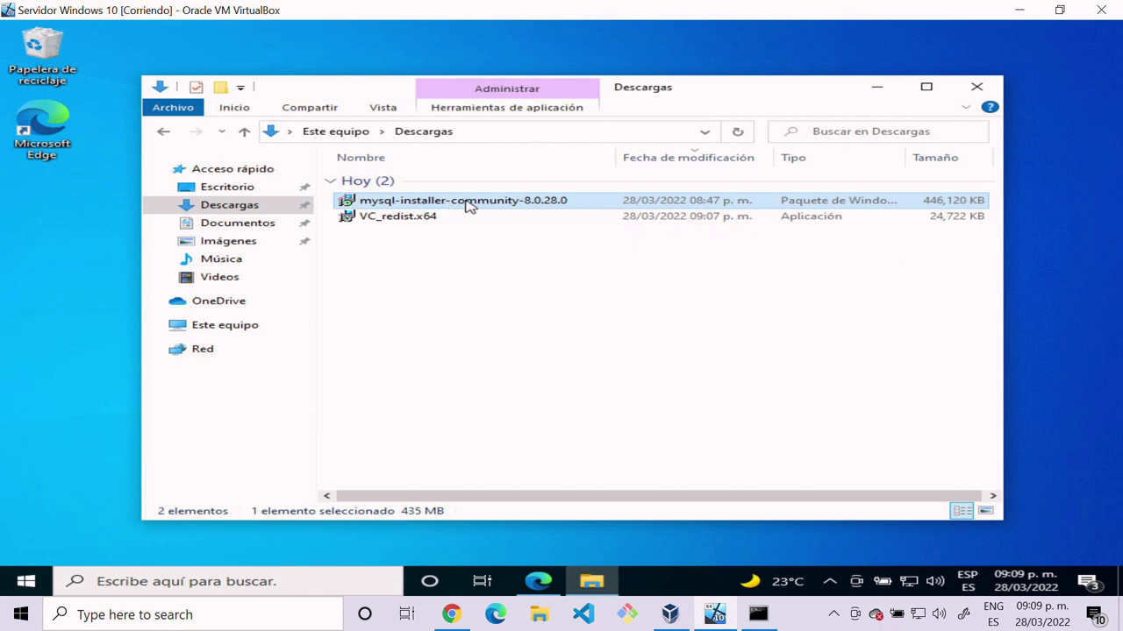
double_click(355, 204)
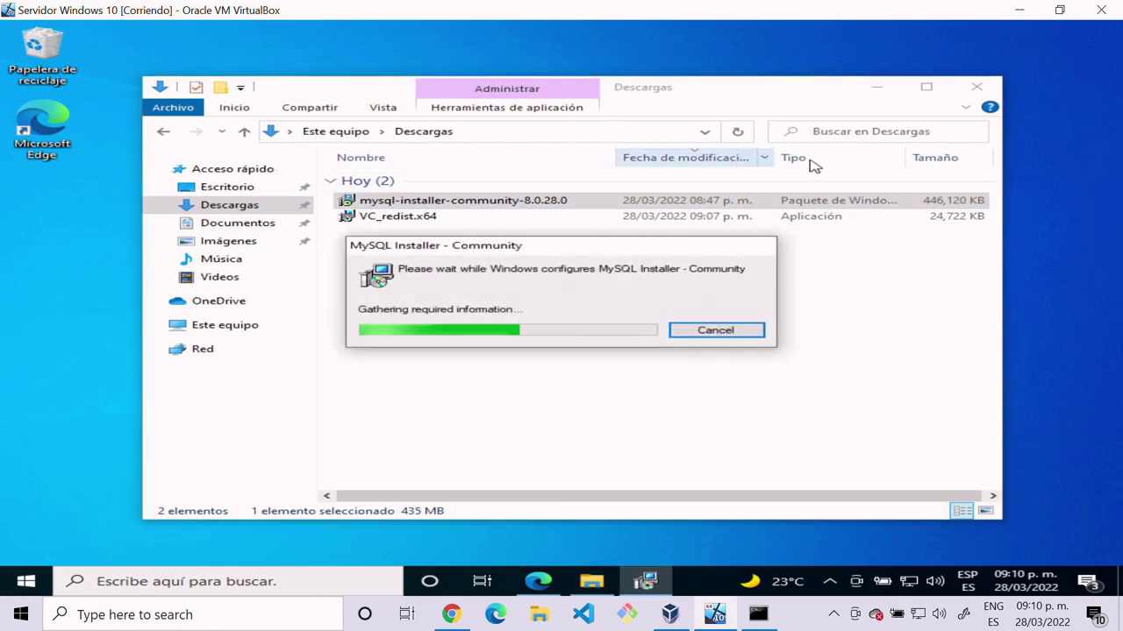
left_click(877, 87)
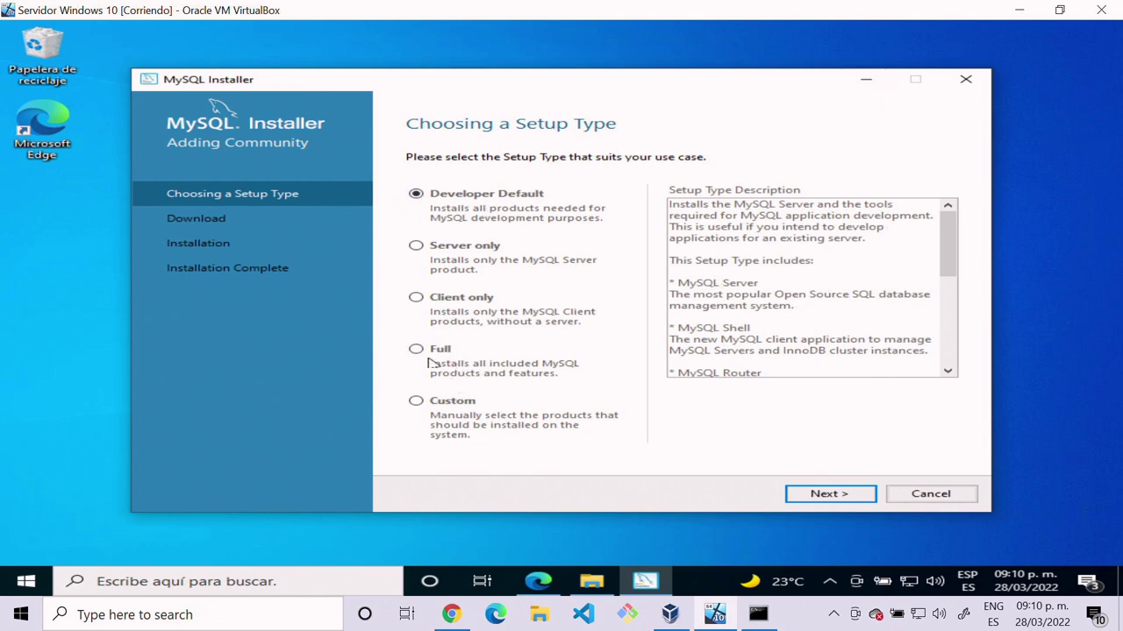
Step: Choose a Custom setup and add MySQL Server 8.0.28 - X64 to the products to install
left_click(417, 403)
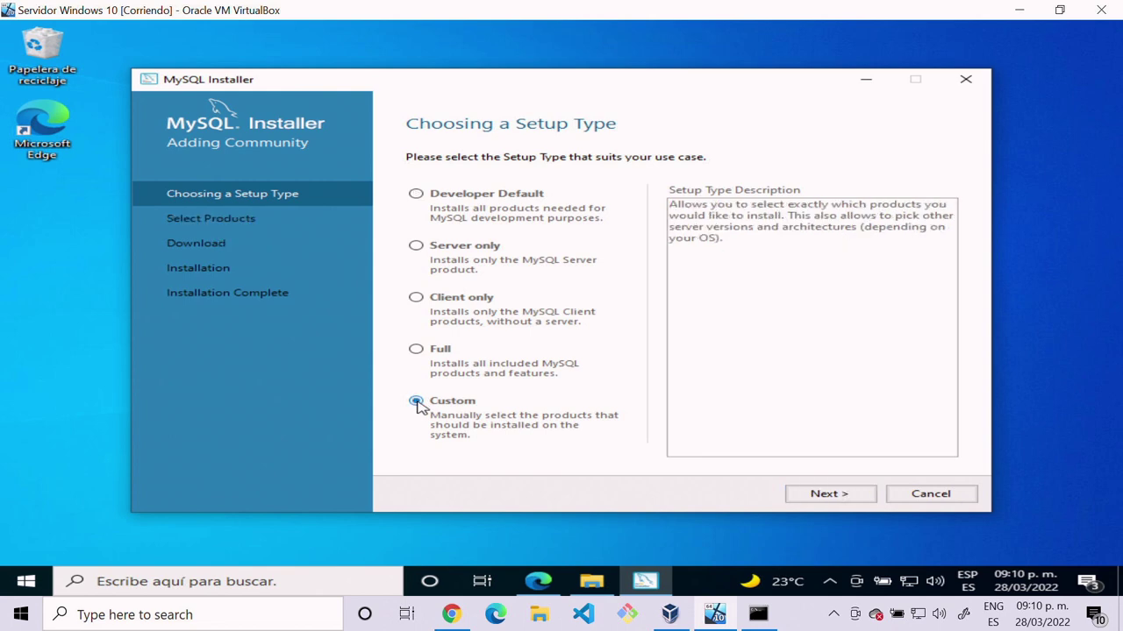
left_click(829, 494)
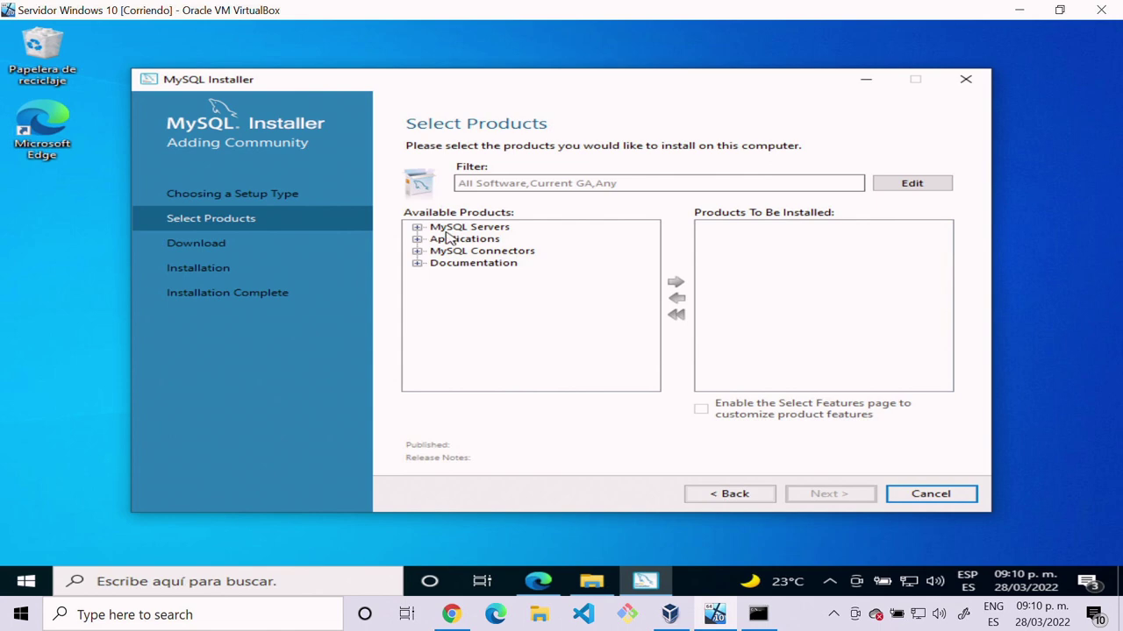
left_click(451, 228)
left_click(417, 227)
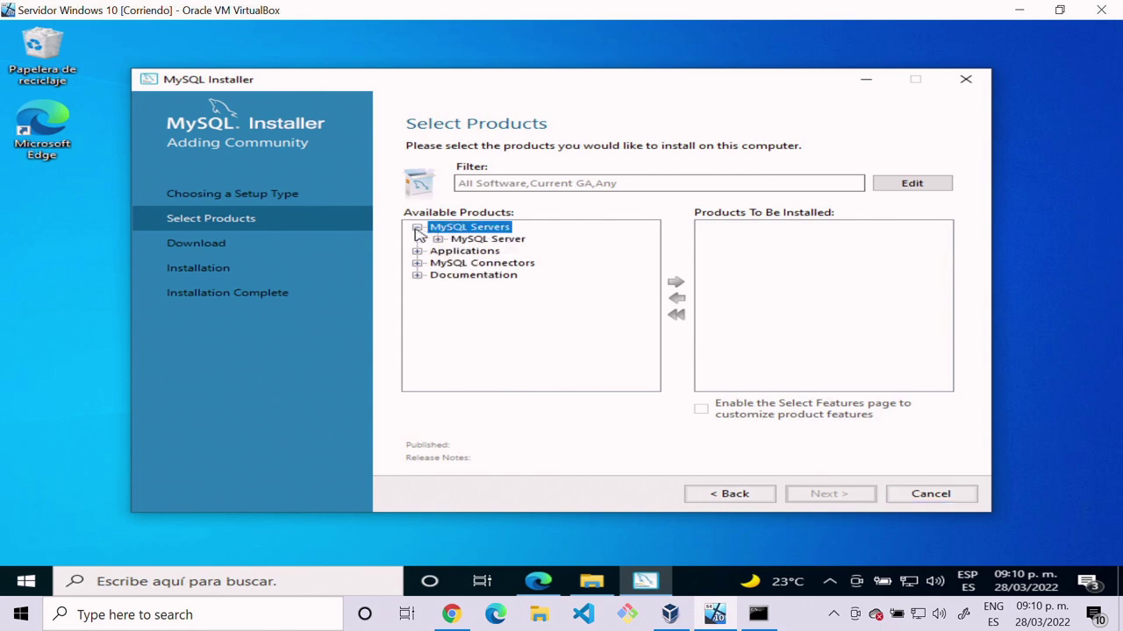
left_click(465, 239)
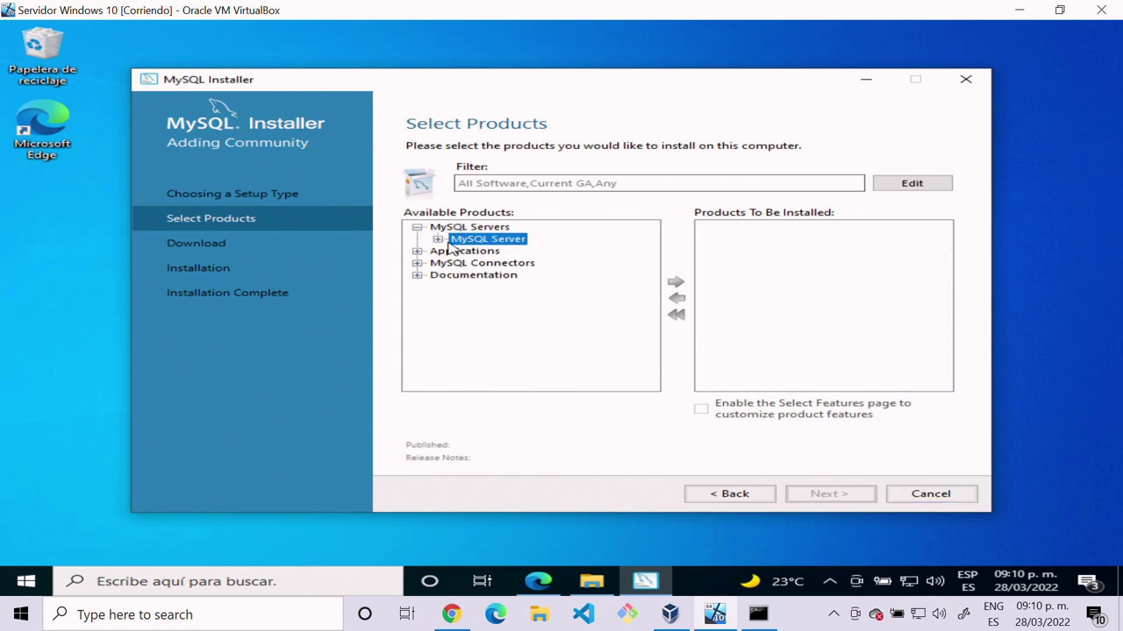
left_click(437, 239)
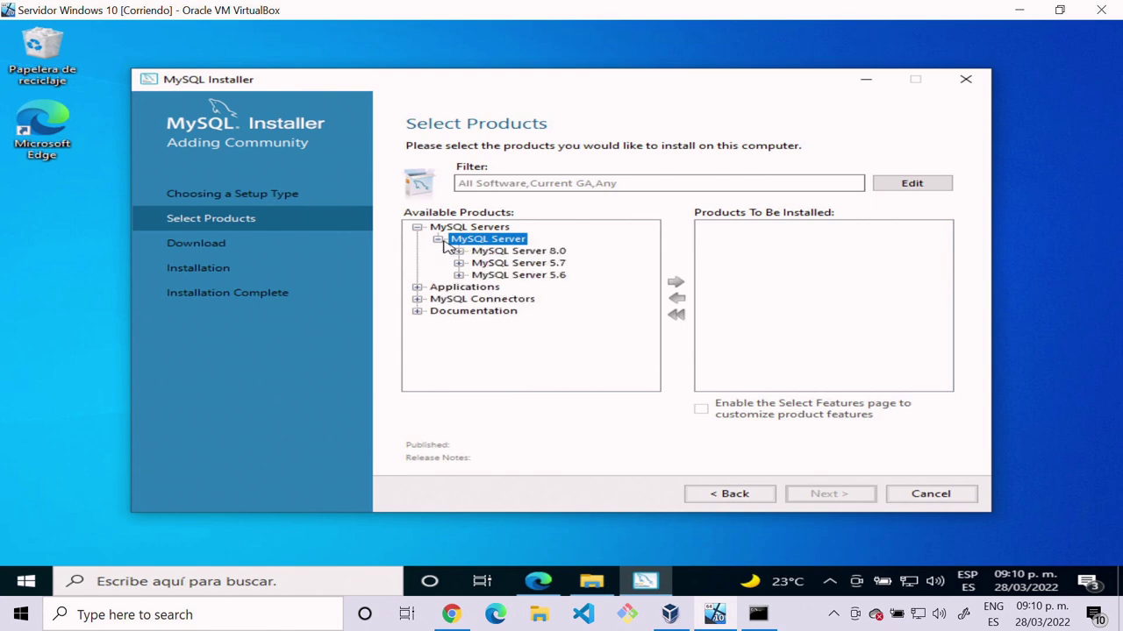
left_click(483, 253)
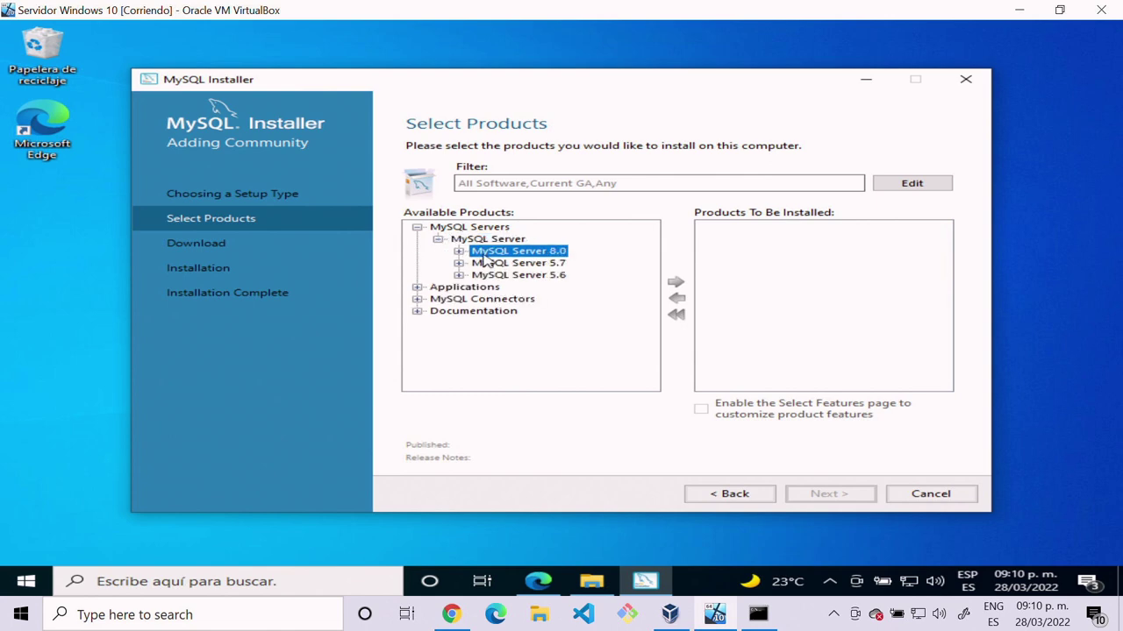
left_click(460, 252)
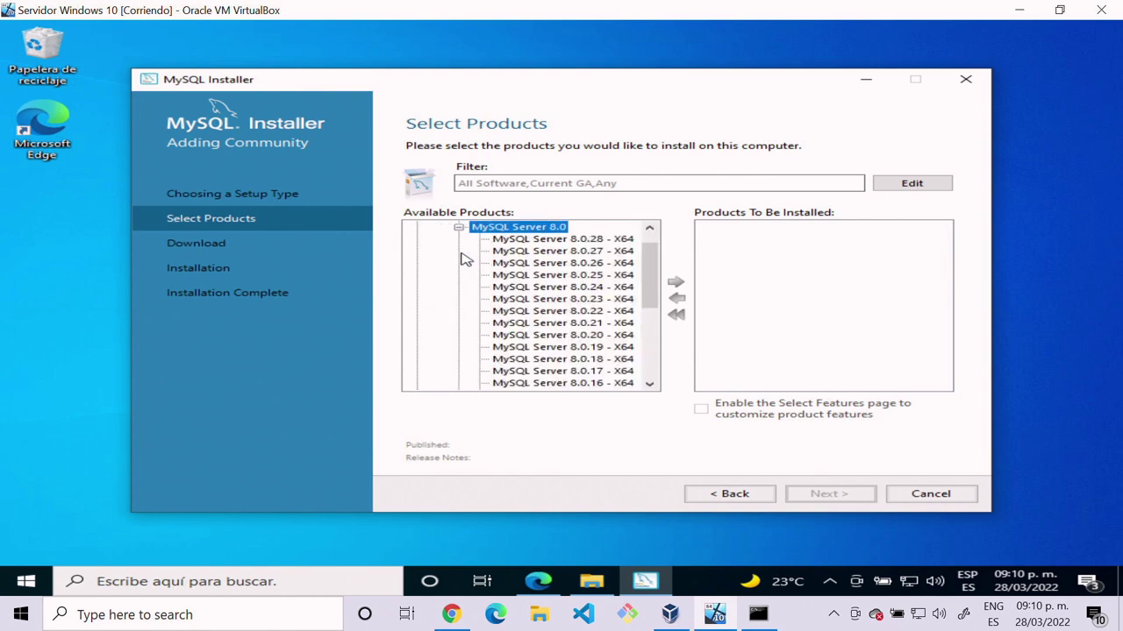
left_click(523, 251)
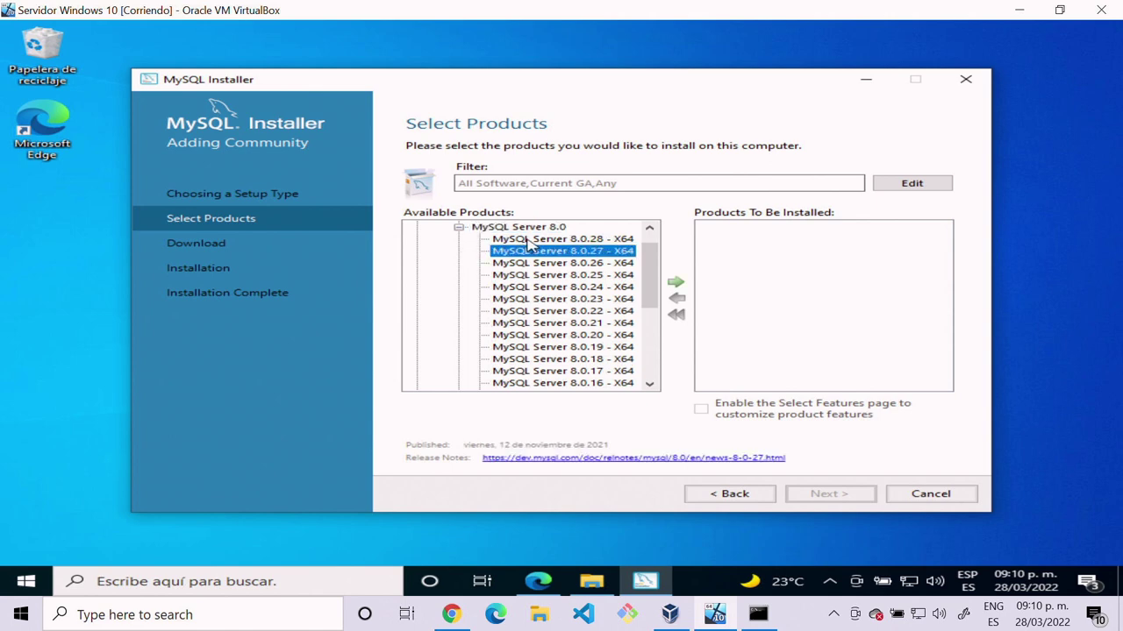
left_click(527, 240)
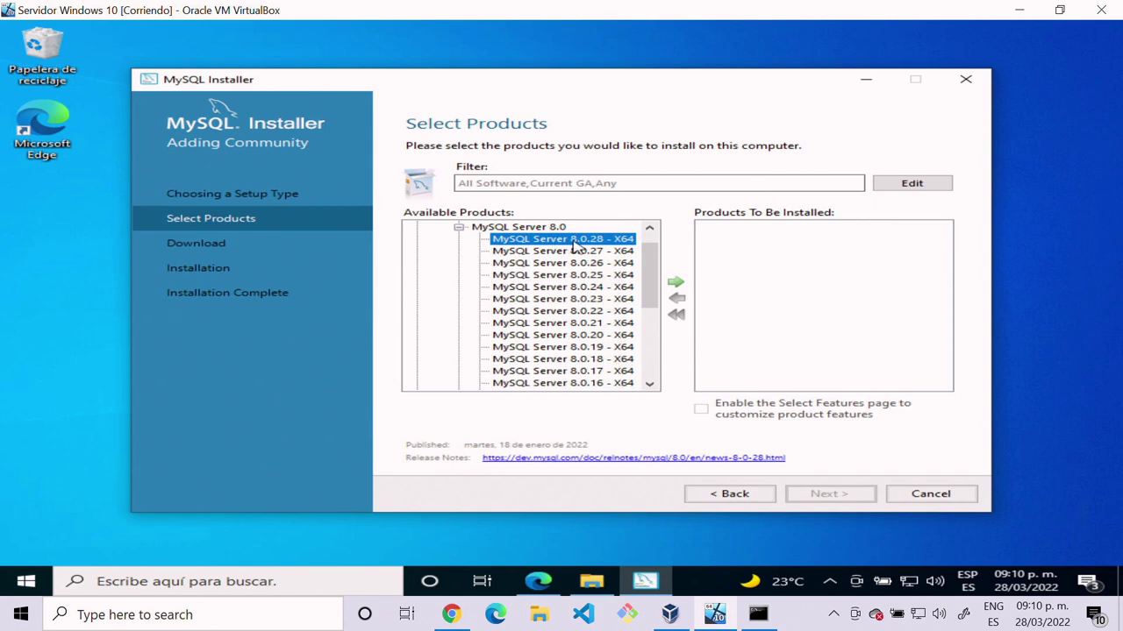
left_click(676, 285)
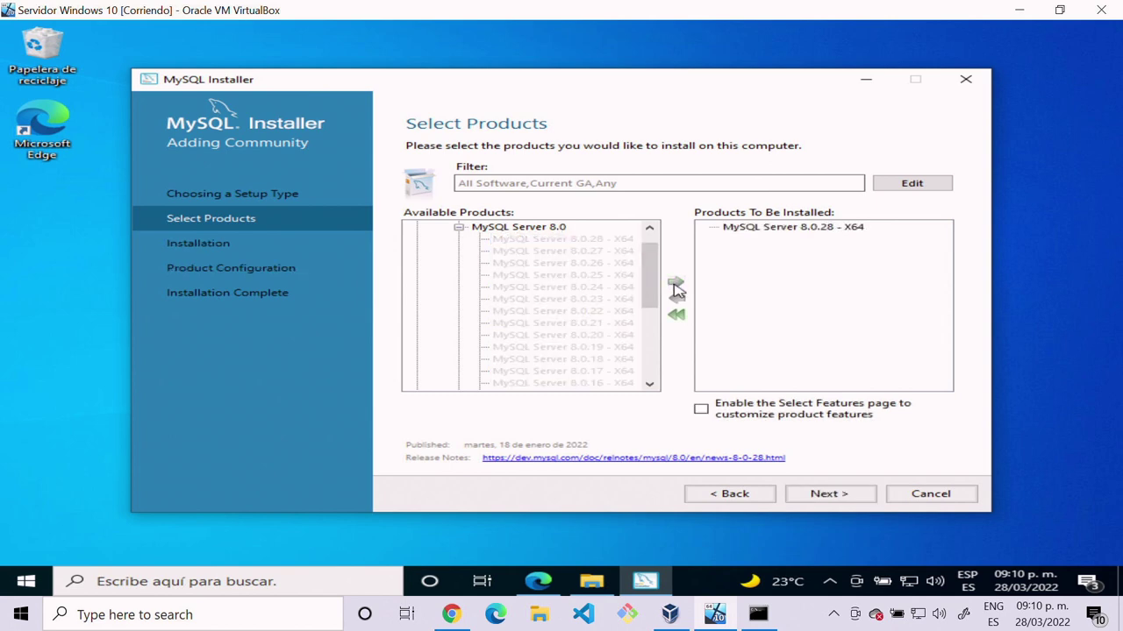
Step: Collapse MySQL Servers and expand the Applications category
scroll(588, 288, "up", 1)
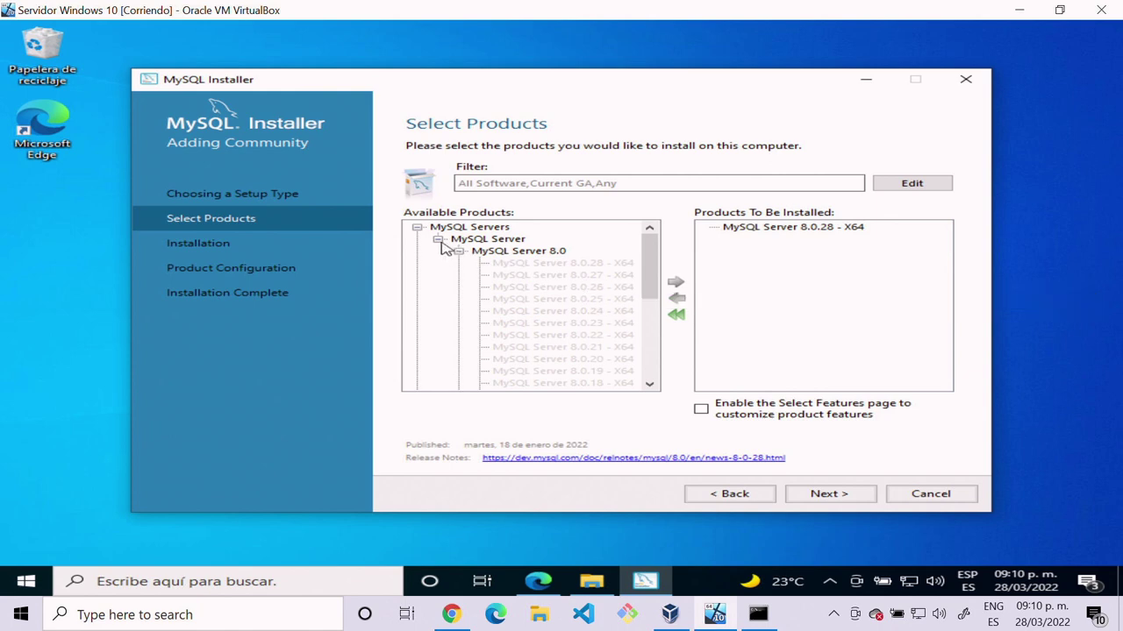
left_click(417, 227)
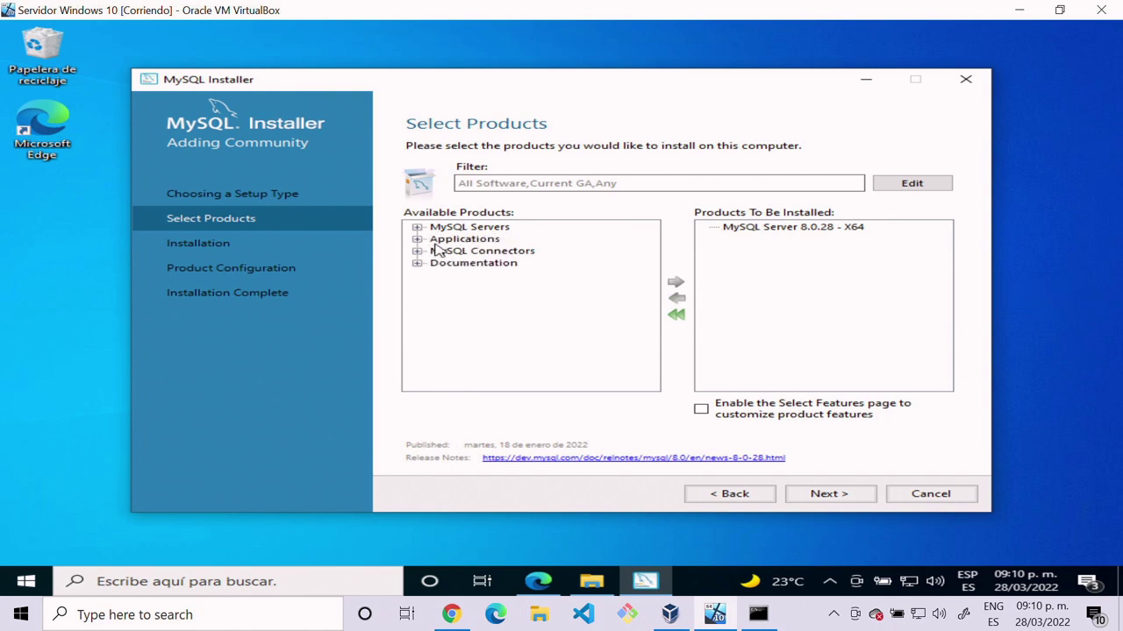
left_click(441, 252)
left_click(417, 240)
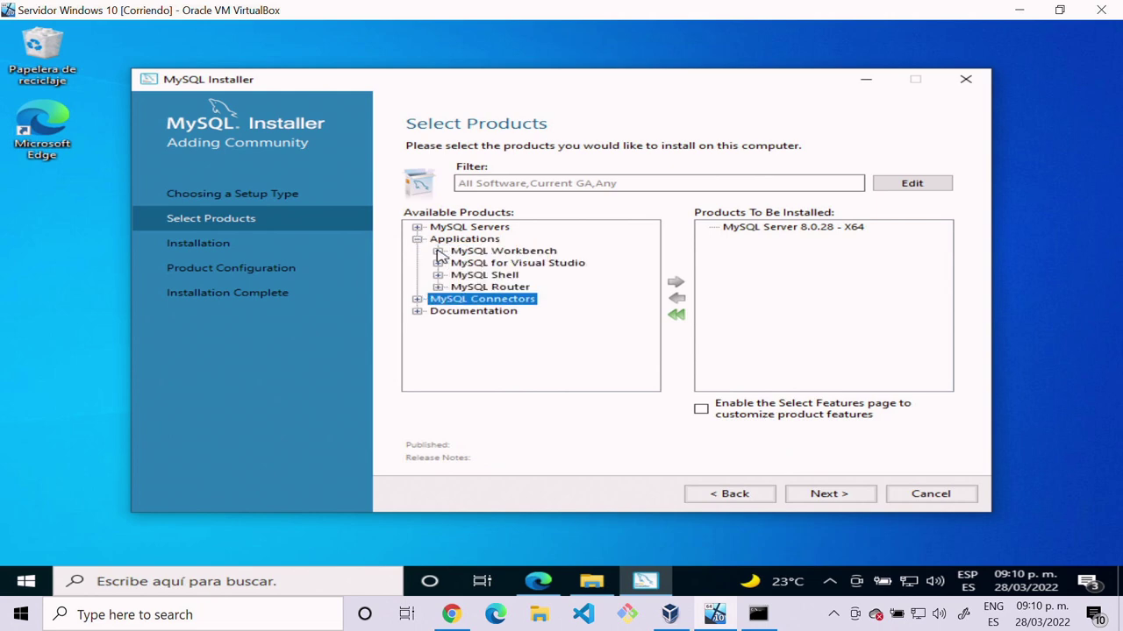
Step: Add MySQL Workbench 8.0.28 - X64 from the Workbench 8.0 releases to the install list
left_click(437, 252)
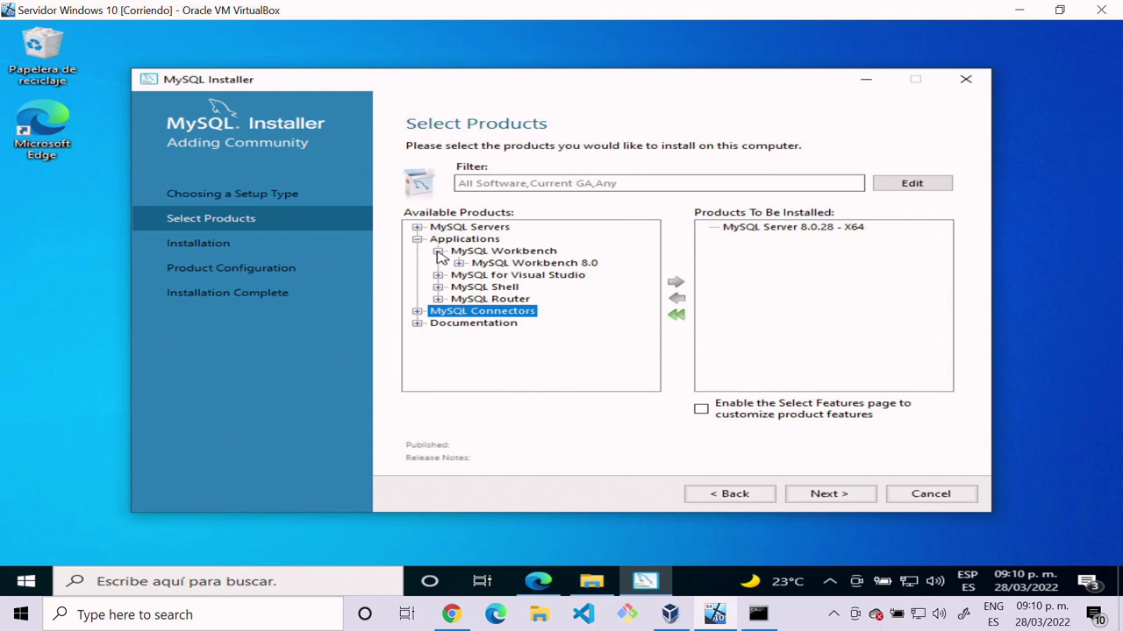
left_click(456, 254)
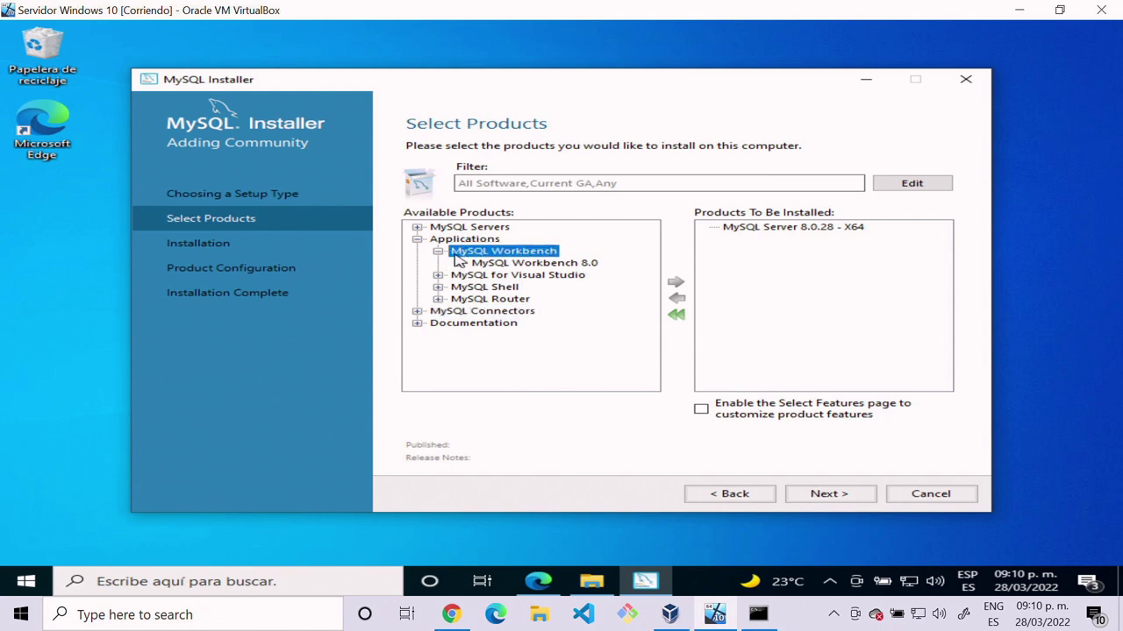
left_click(481, 266)
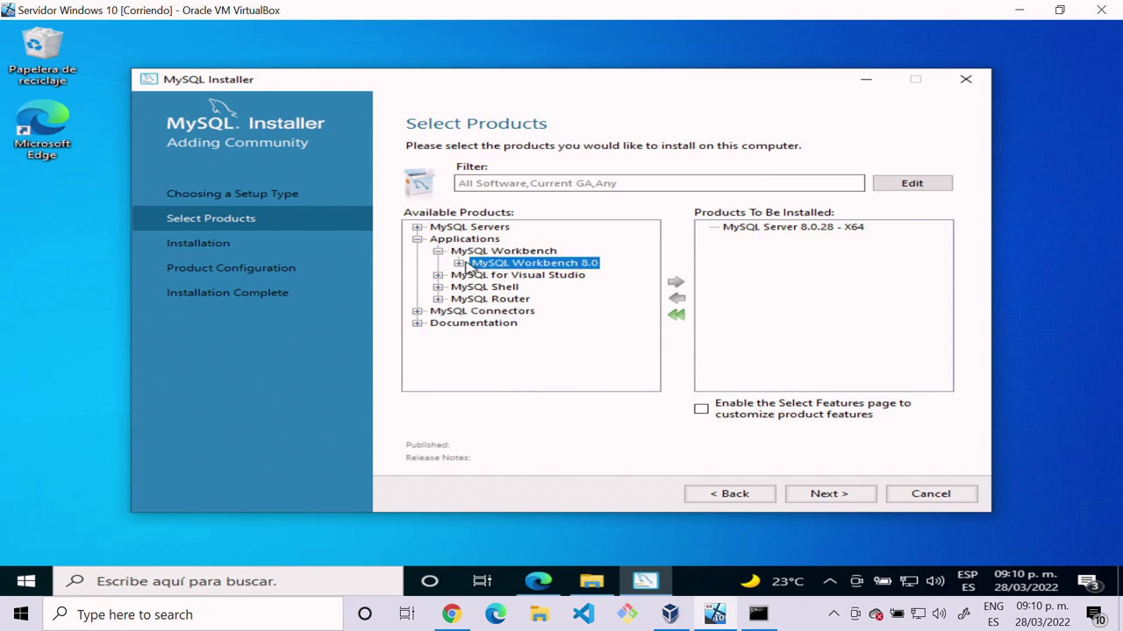
left_click(465, 262)
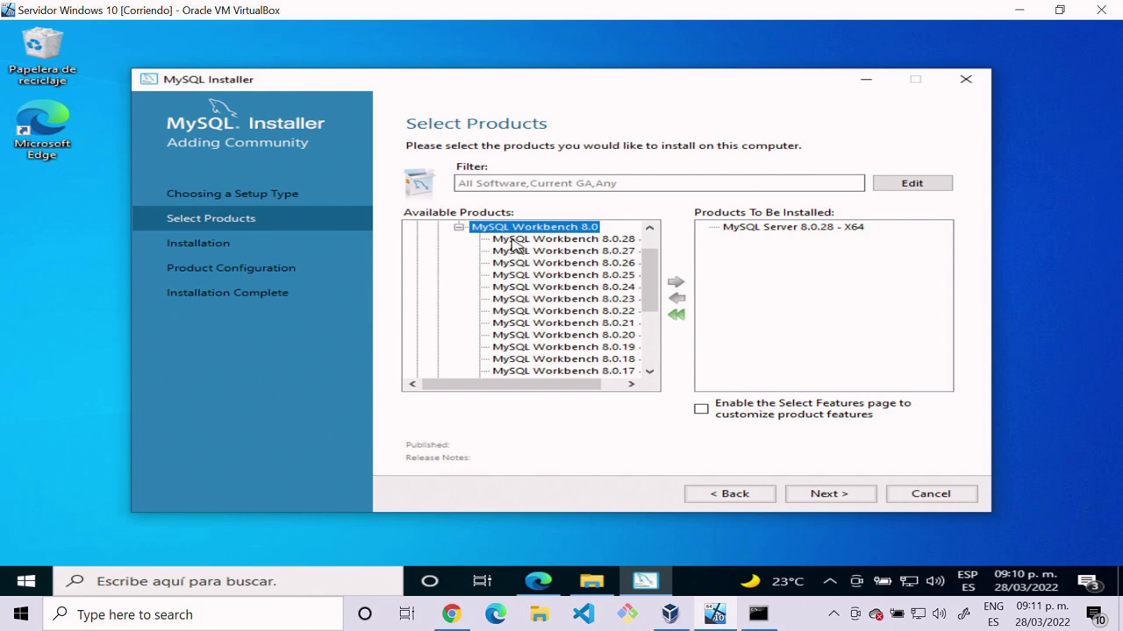
left_click(512, 239)
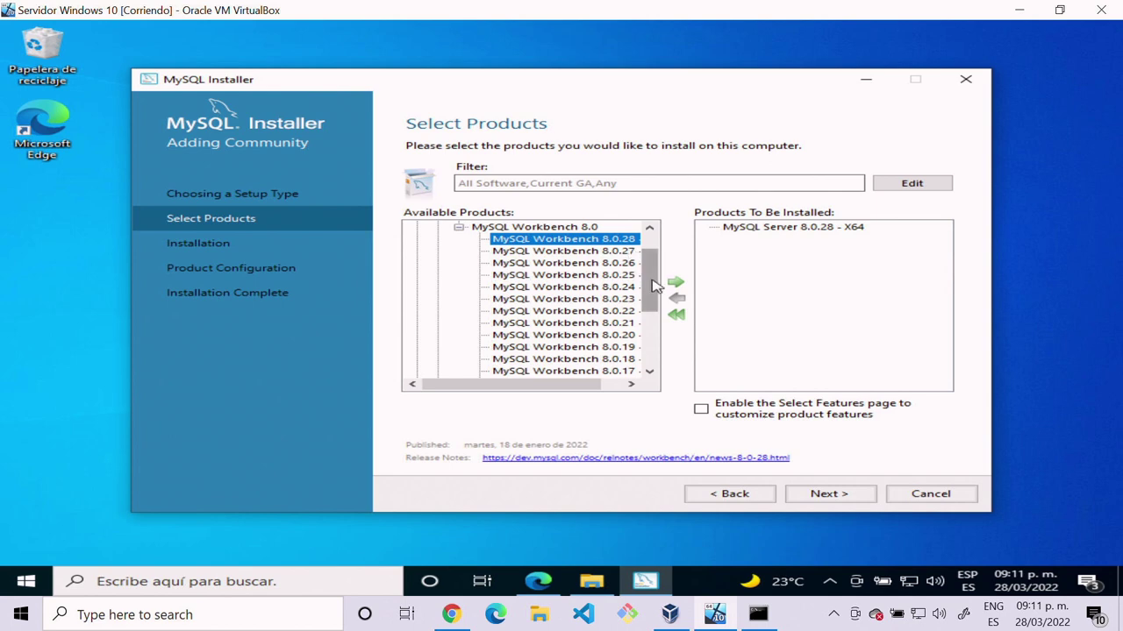
left_click(675, 286)
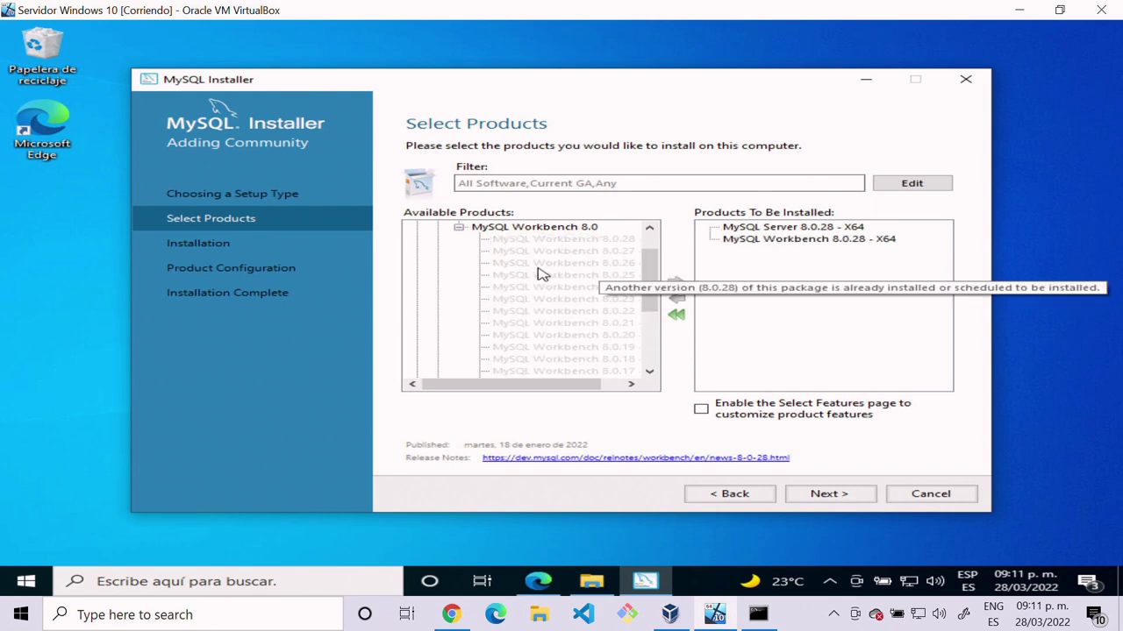
Step: Fold the MySQL Workbench entry away under the Applications category
scroll(526, 273, "up", 1)
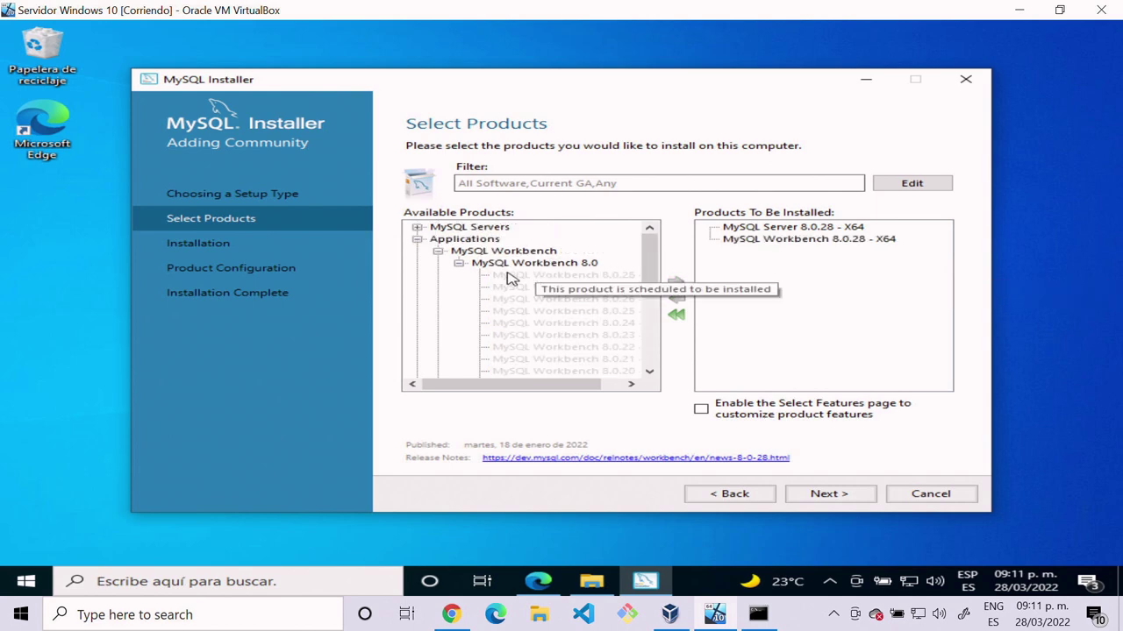
left_click(417, 240)
left_click(419, 241)
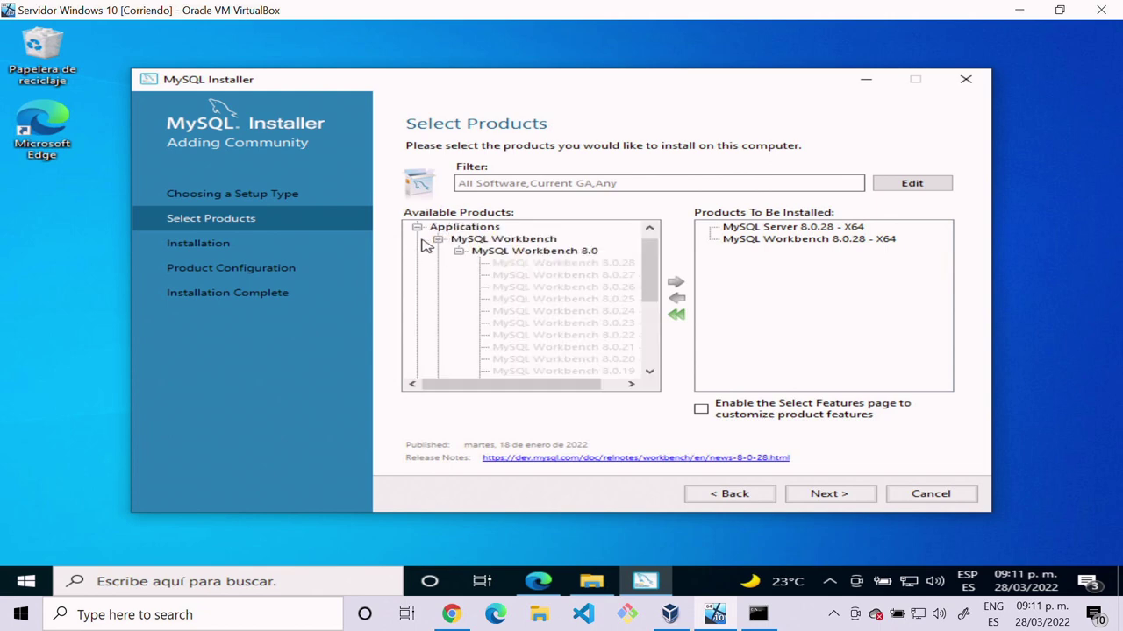
left_click(439, 243)
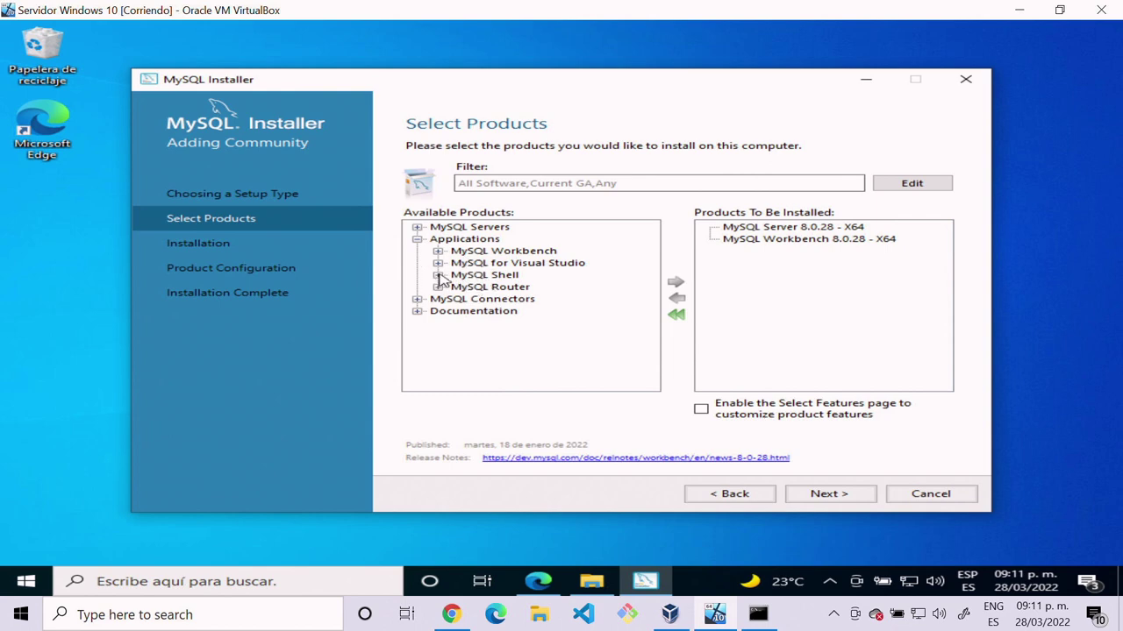
Step: Add MySQL Shell 8.0.28 - X64 to the install list and collapse its entry
left_click(438, 276)
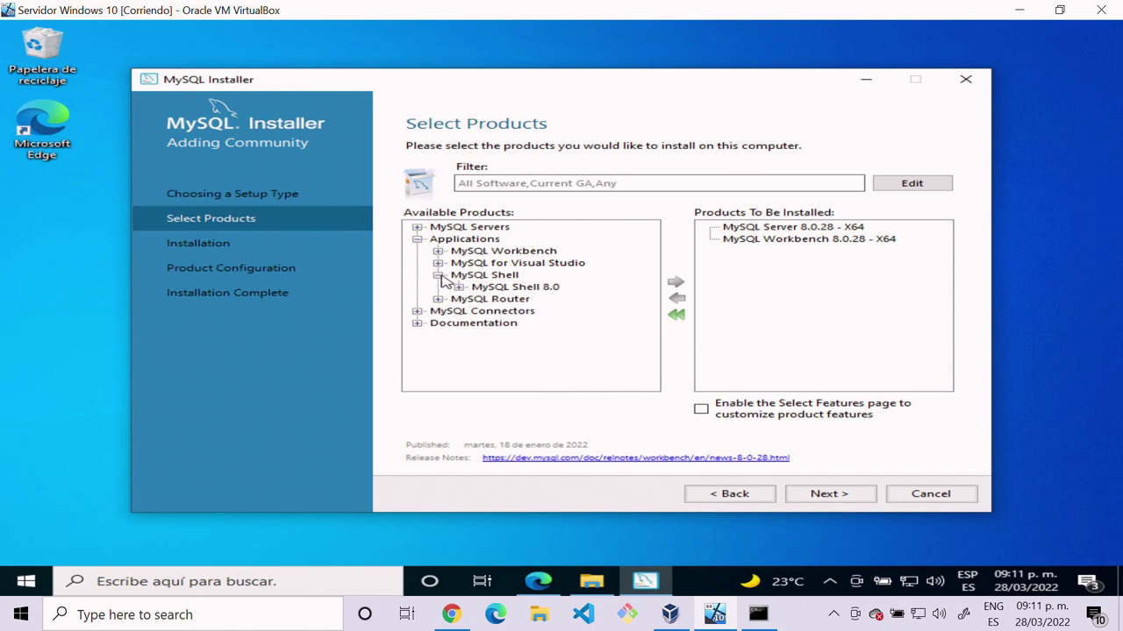
left_click(474, 290)
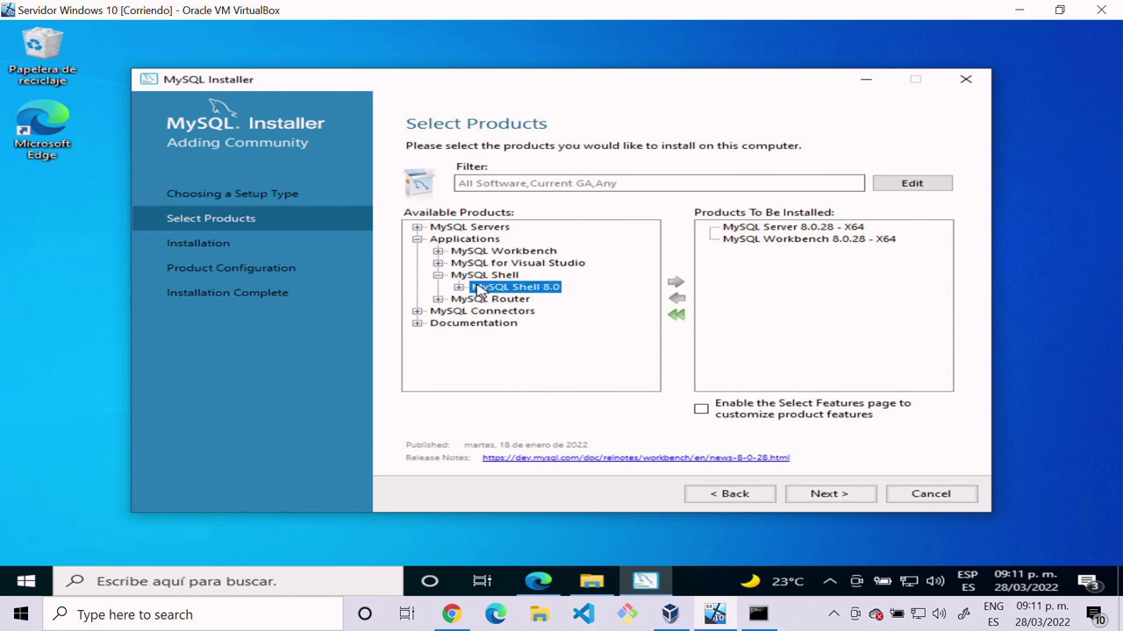
left_click(458, 288)
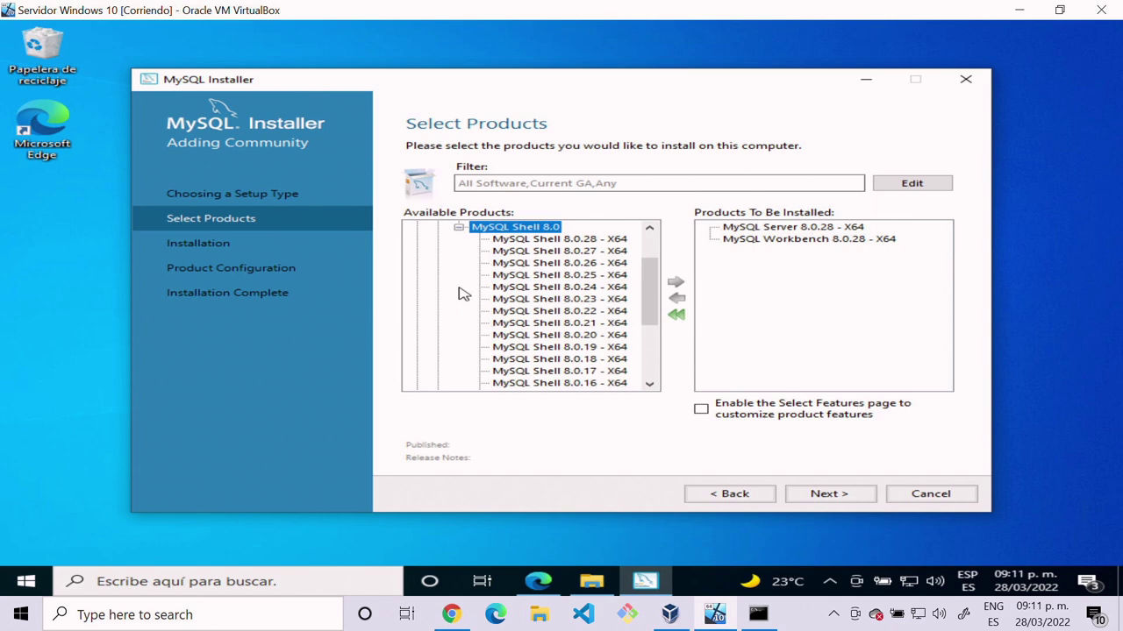
left_click(555, 240)
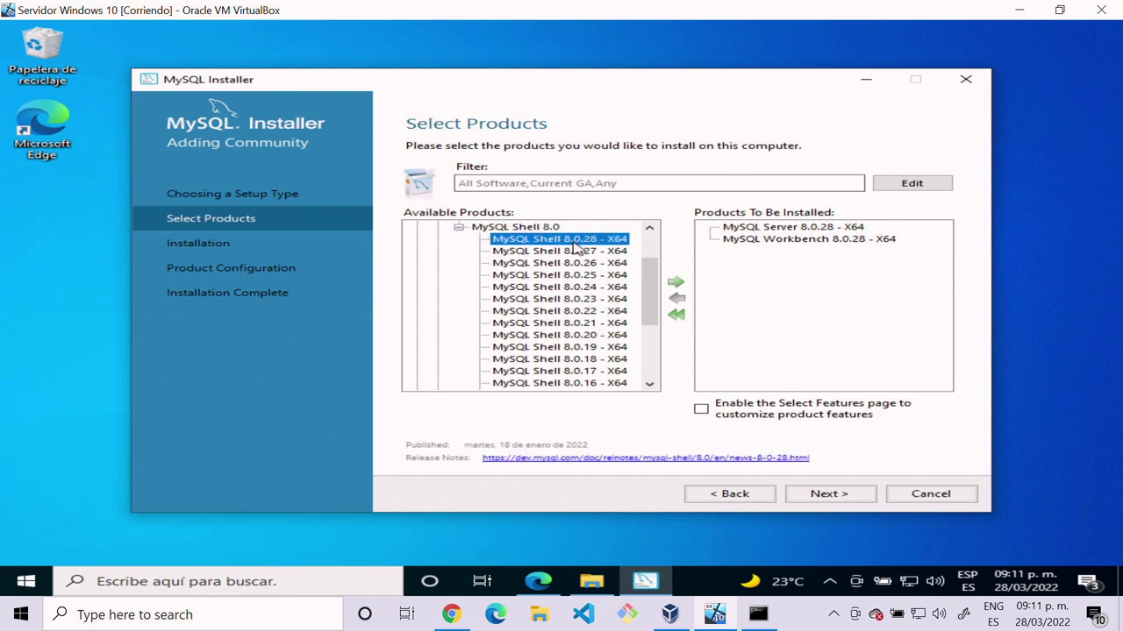
left_click(676, 285)
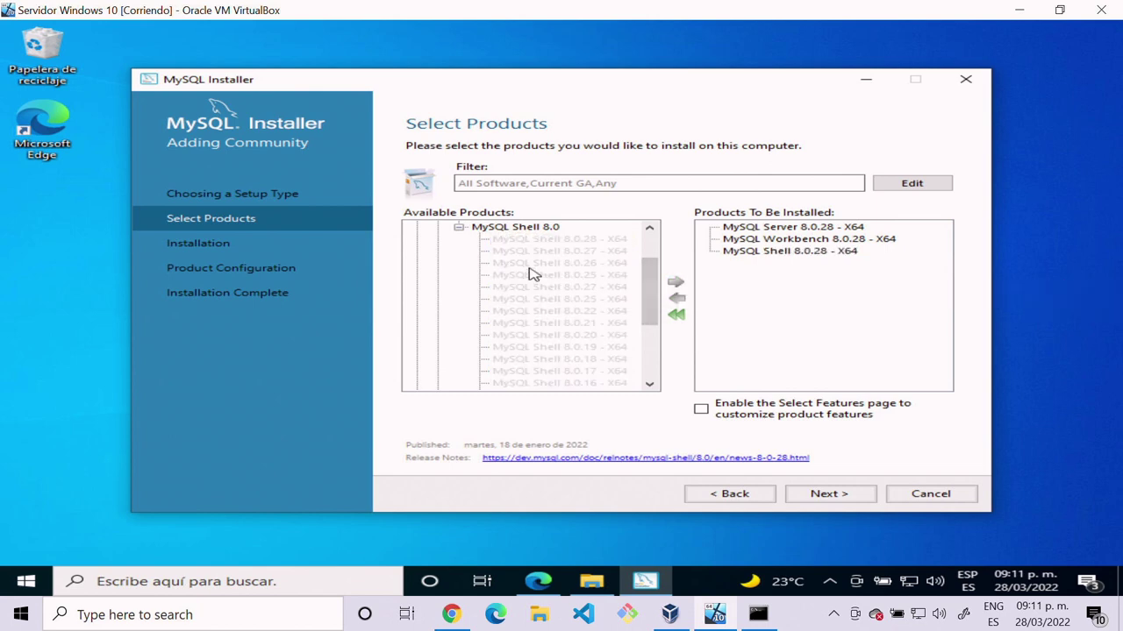
scroll(529, 271, "up", 2)
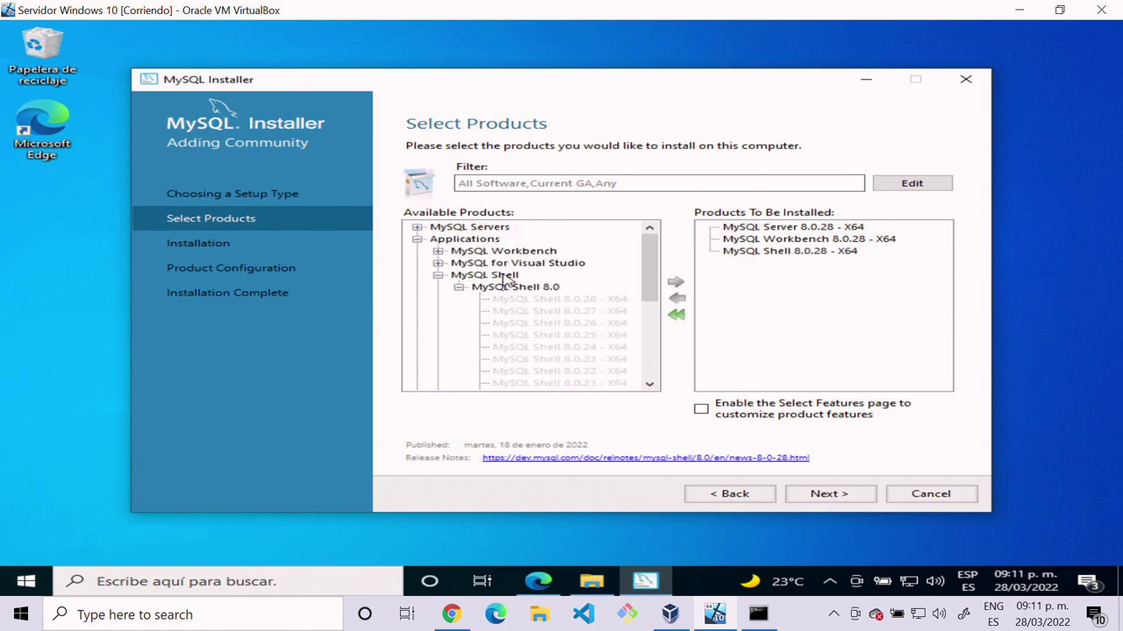
left_click(438, 275)
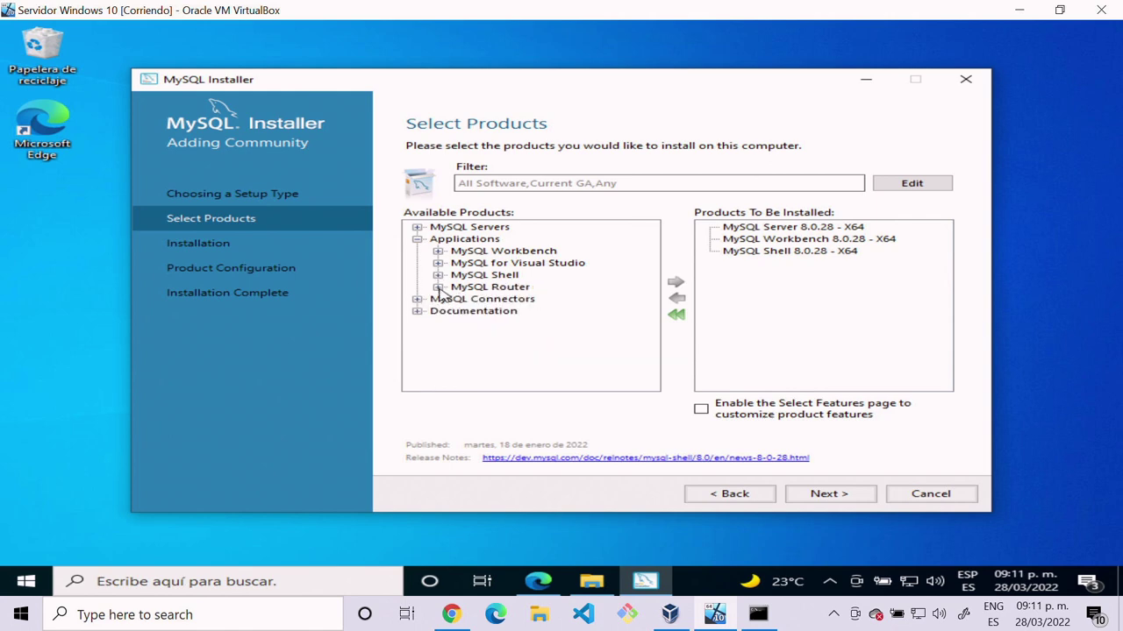
Step: Add MySQL Router 8.0.28 - X64 to the install list and collapse the Router node
left_click(438, 288)
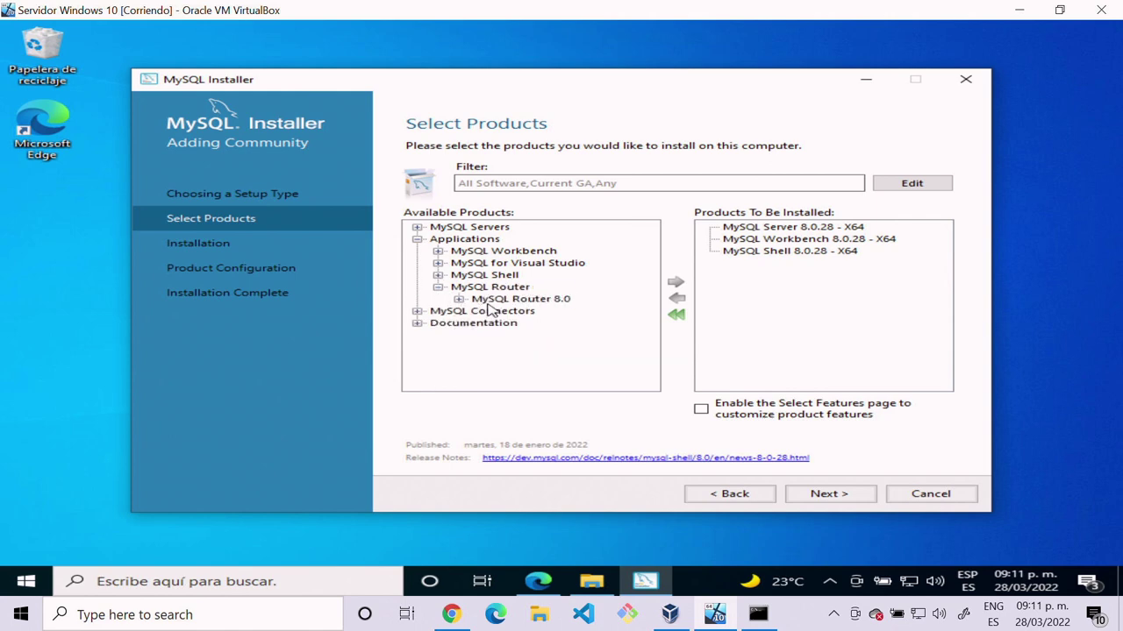
left_click(478, 300)
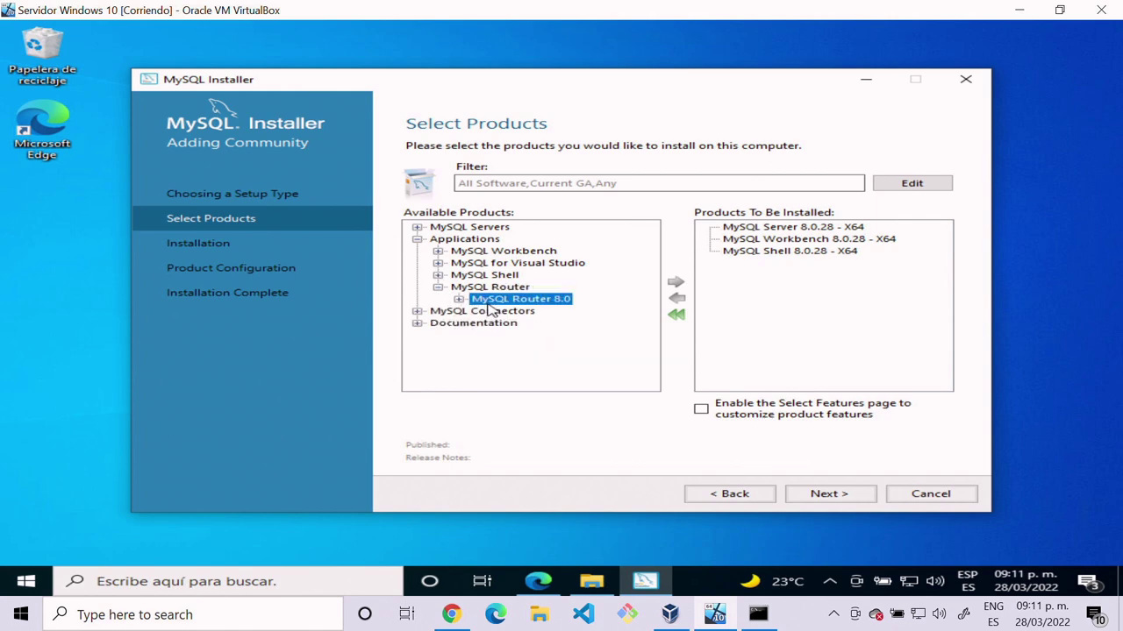
left_click(461, 299)
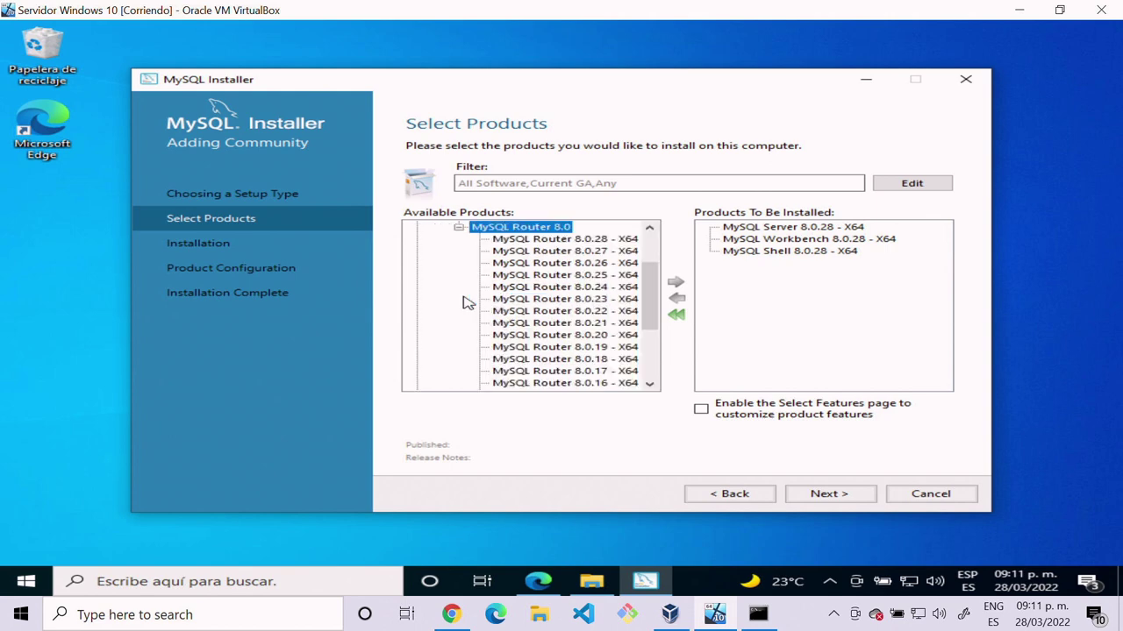
left_click(517, 242)
scroll(518, 245, "up", 2)
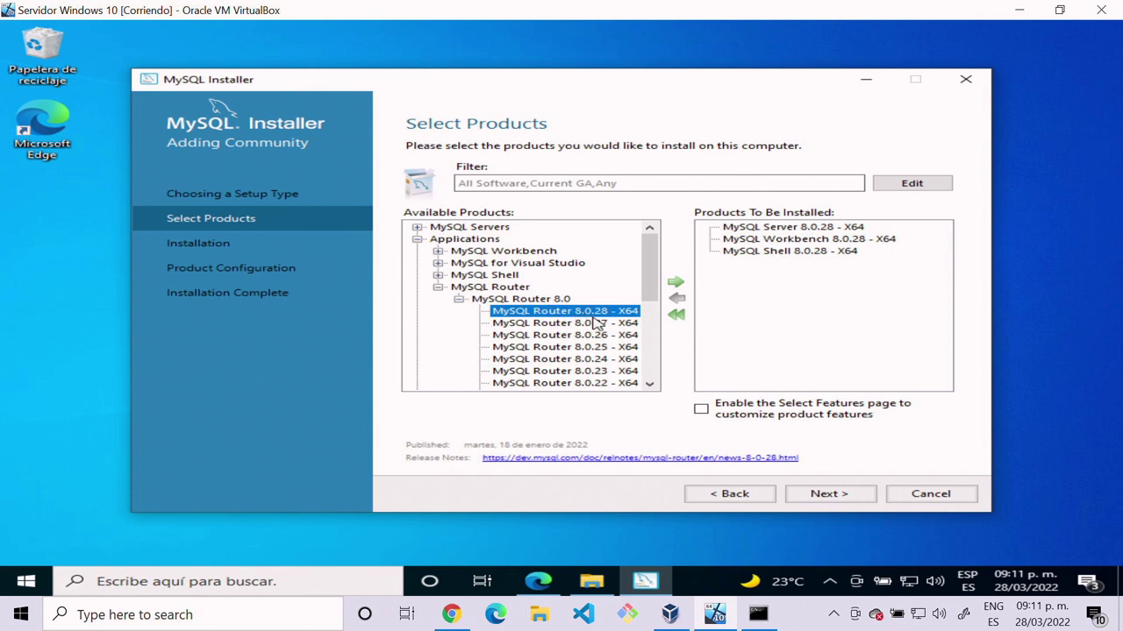
left_click(673, 282)
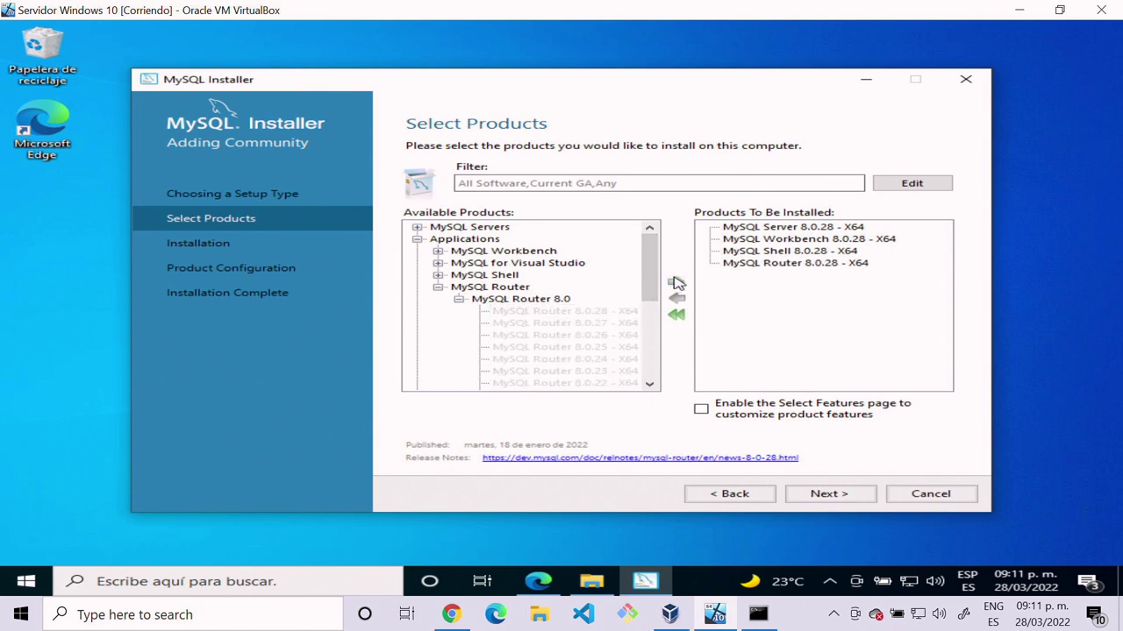
left_click(438, 287)
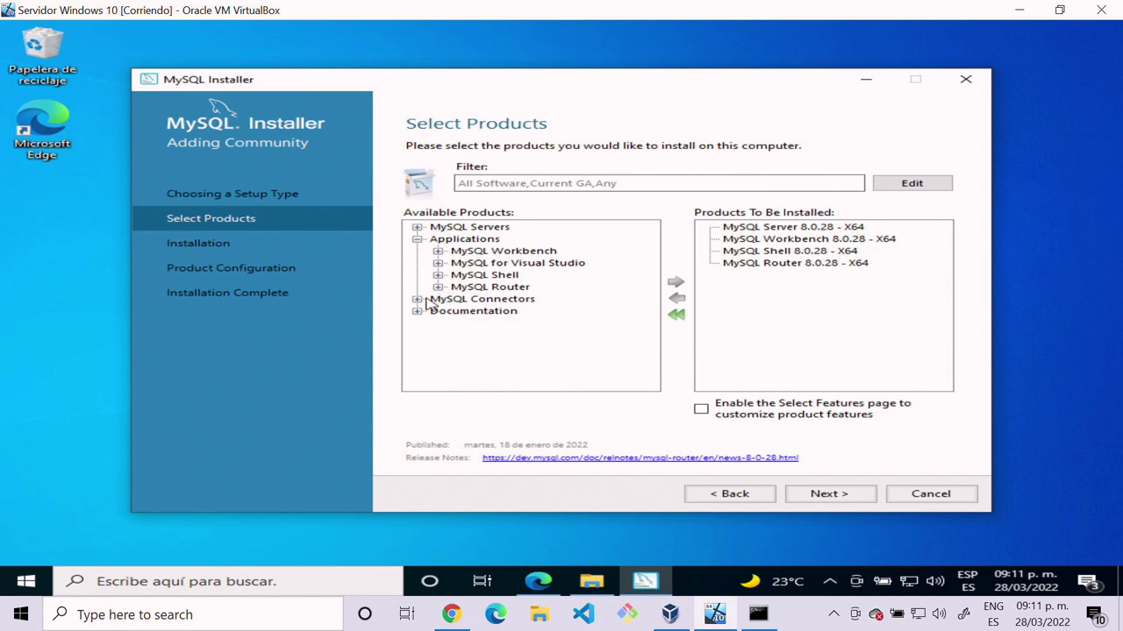
left_click(419, 300)
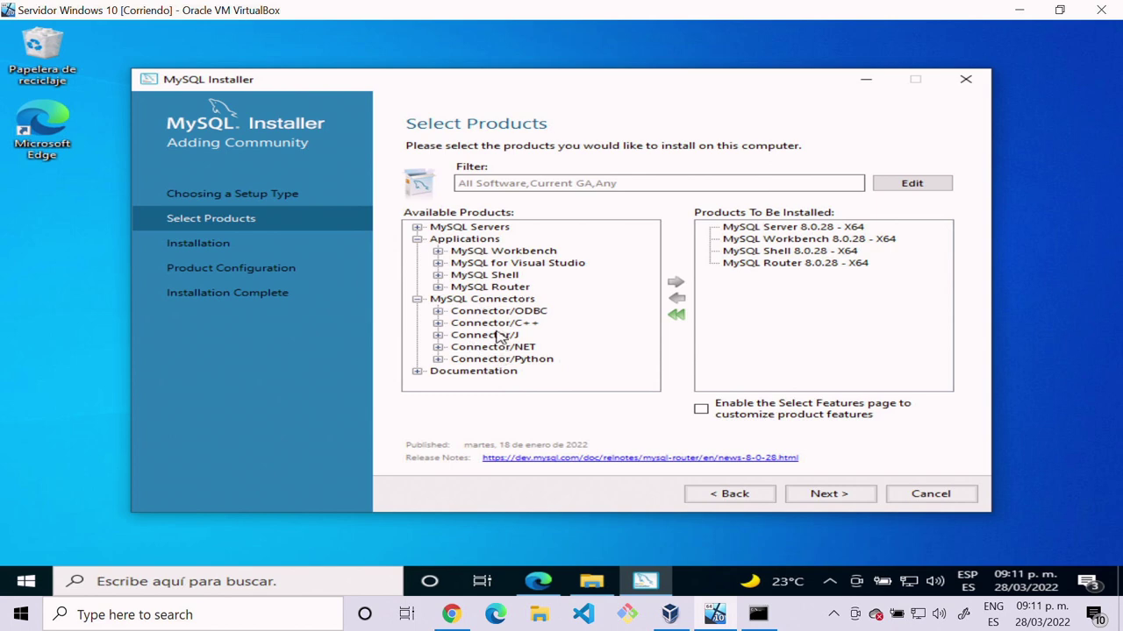
left_click(417, 299)
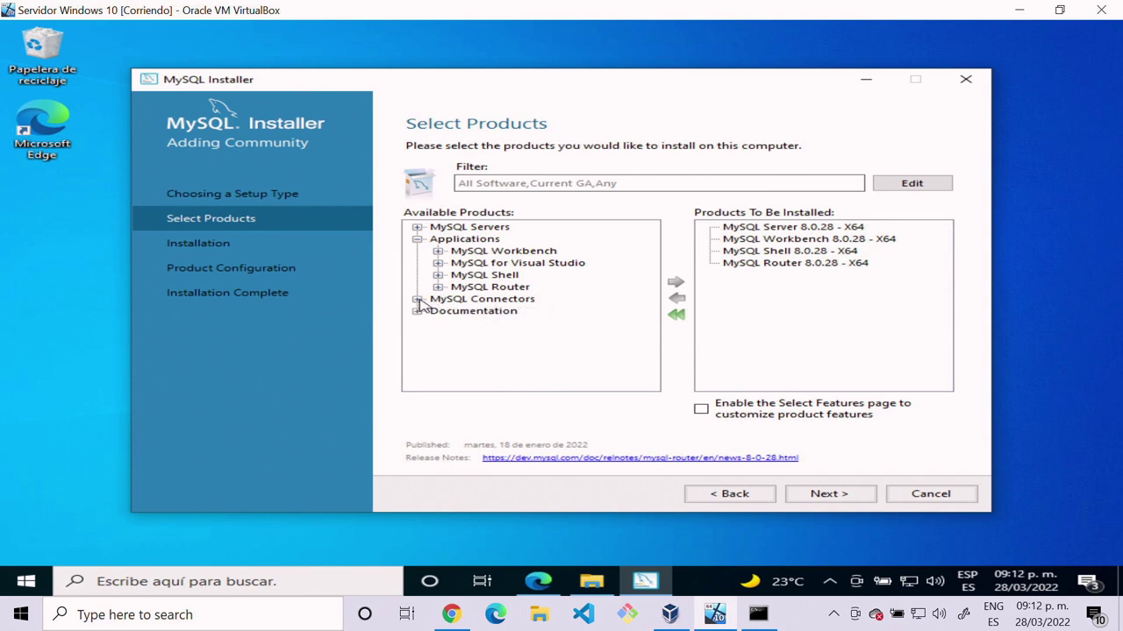
left_click(418, 311)
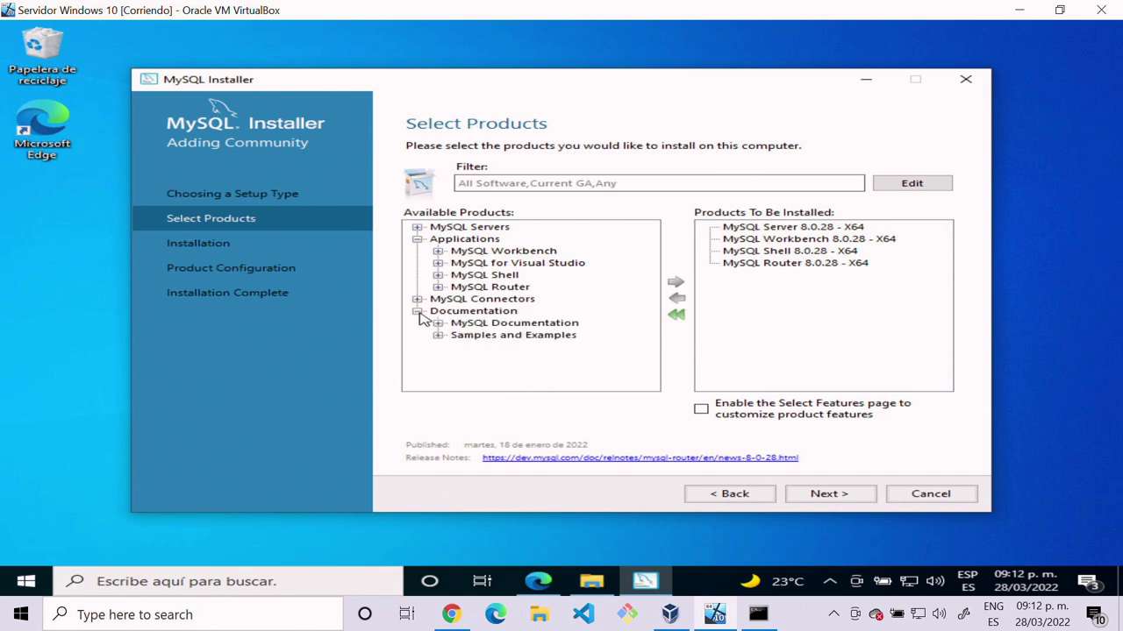
left_click(438, 323)
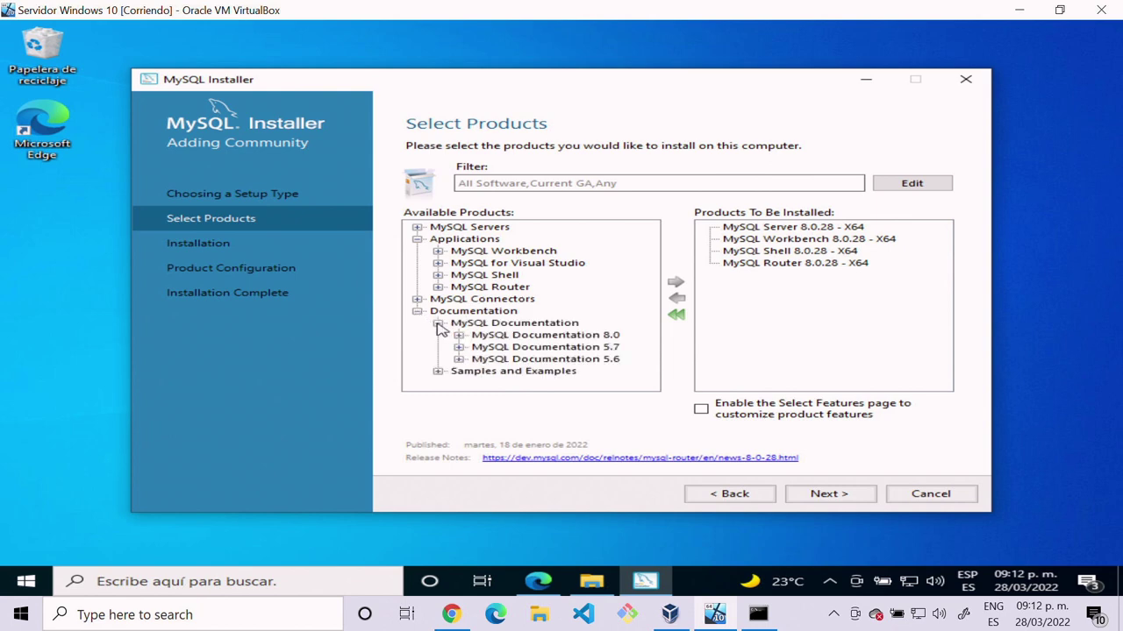
left_click(438, 324)
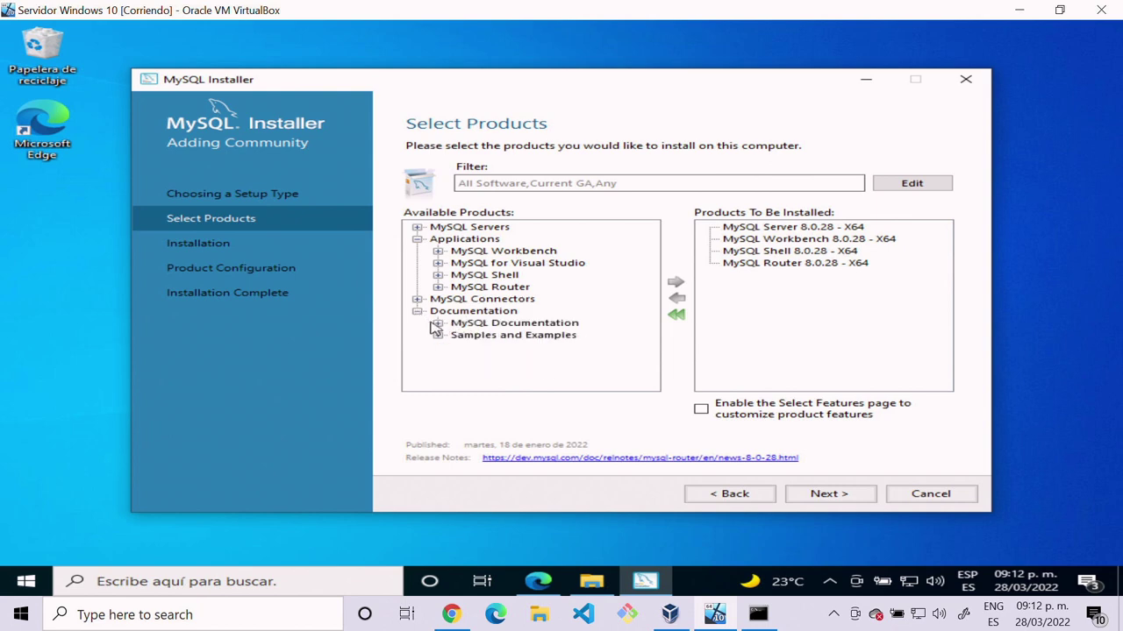
left_click(417, 311)
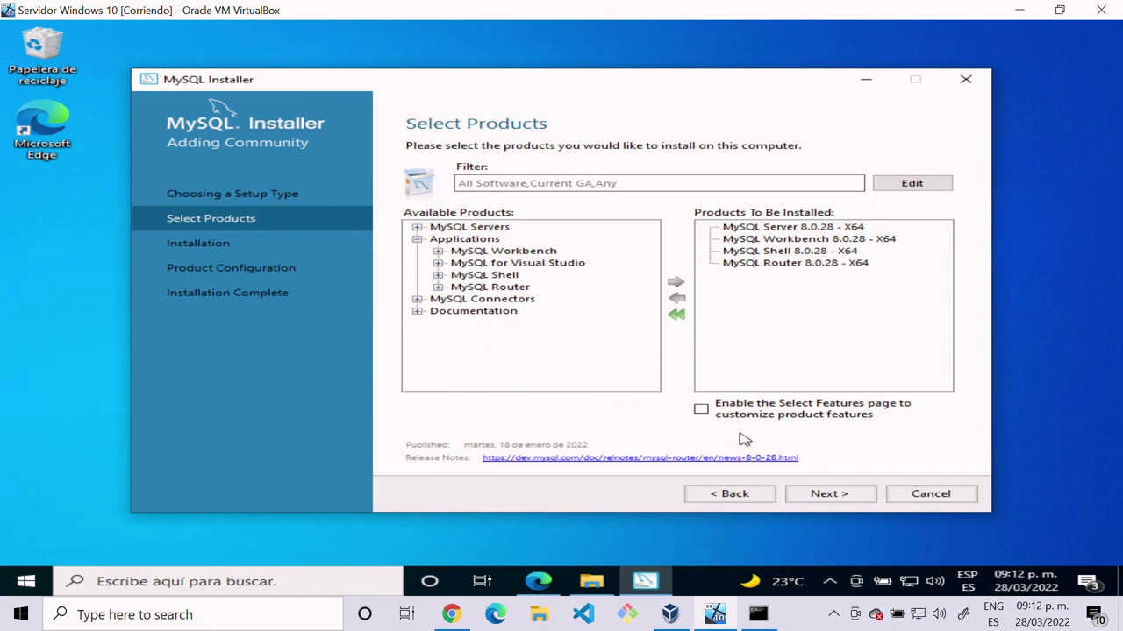
Step: Execute the installation of the four queued 8.0.28 products and continue once all show Complete
left_click(828, 497)
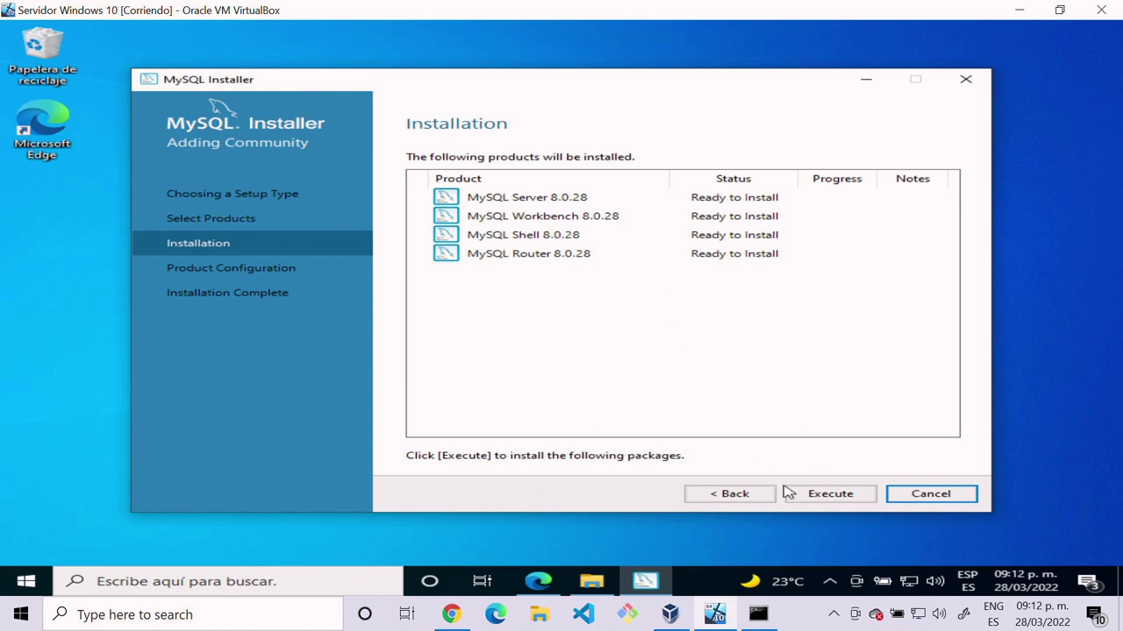
left_click(828, 495)
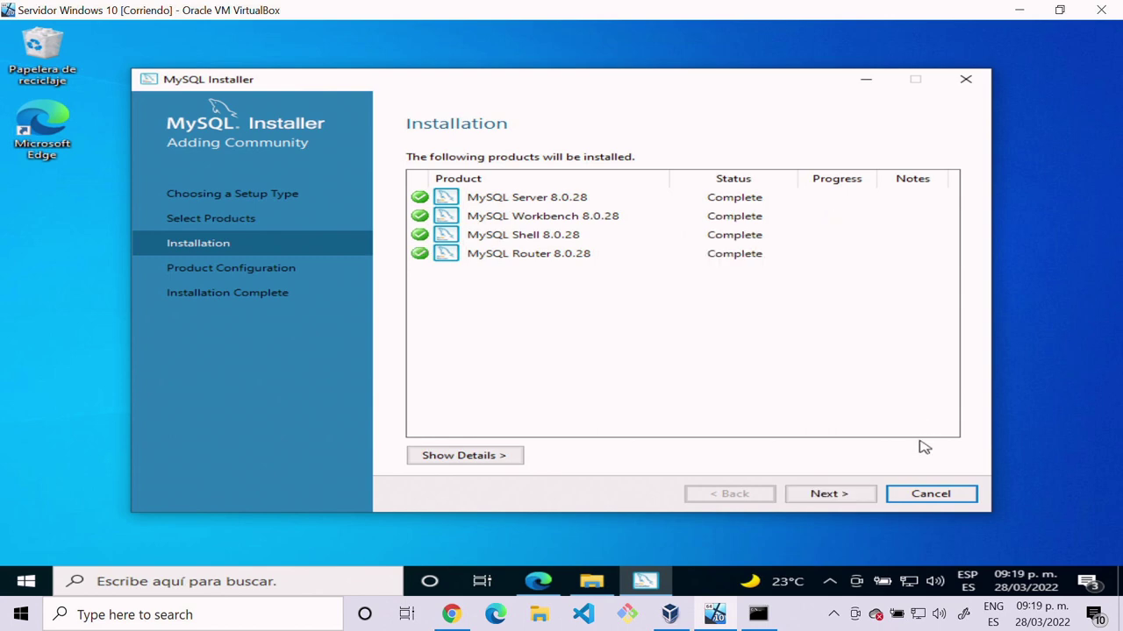
left_click(839, 498)
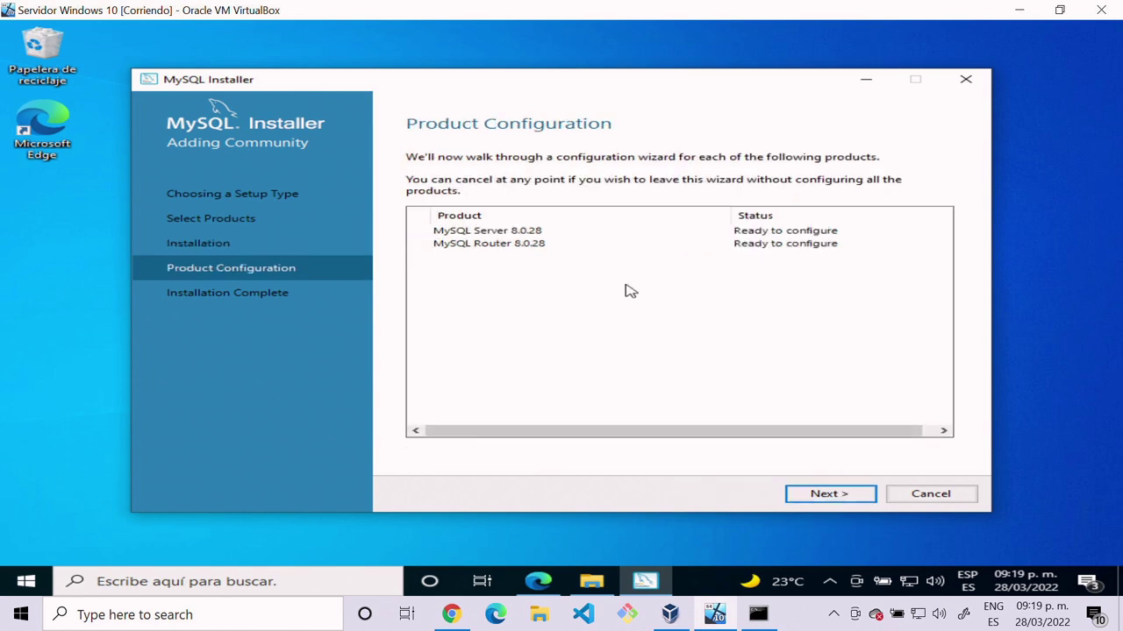
Step: Open MySQL Server's Type and Networking page and review port 3306 and X Protocol port 33060
left_click(846, 499)
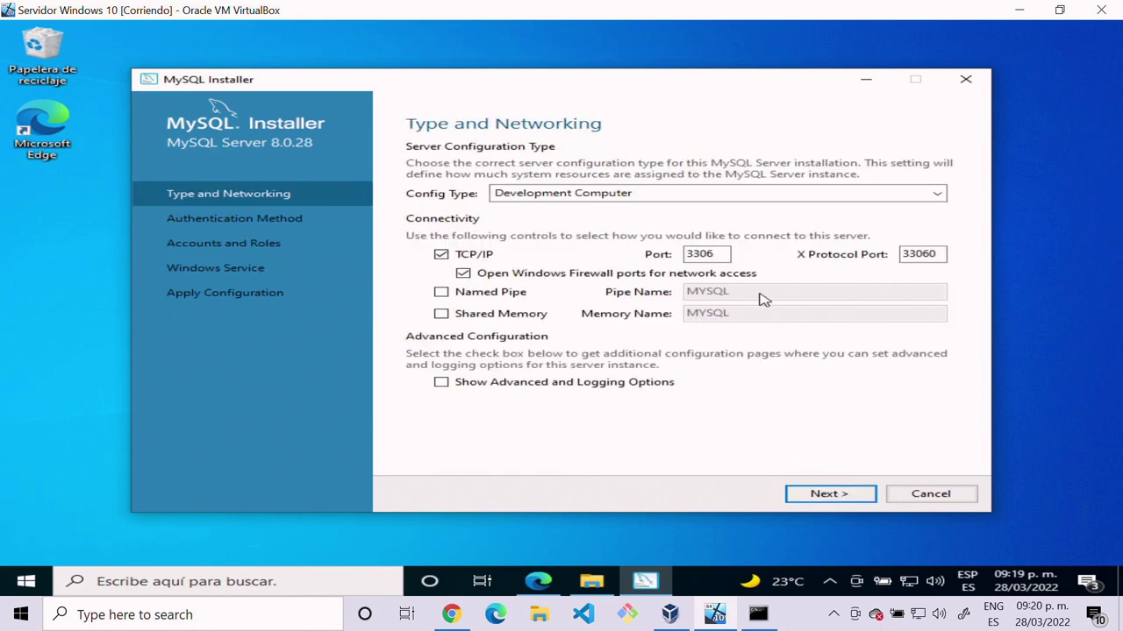
left_click(712, 254)
double_click(711, 254)
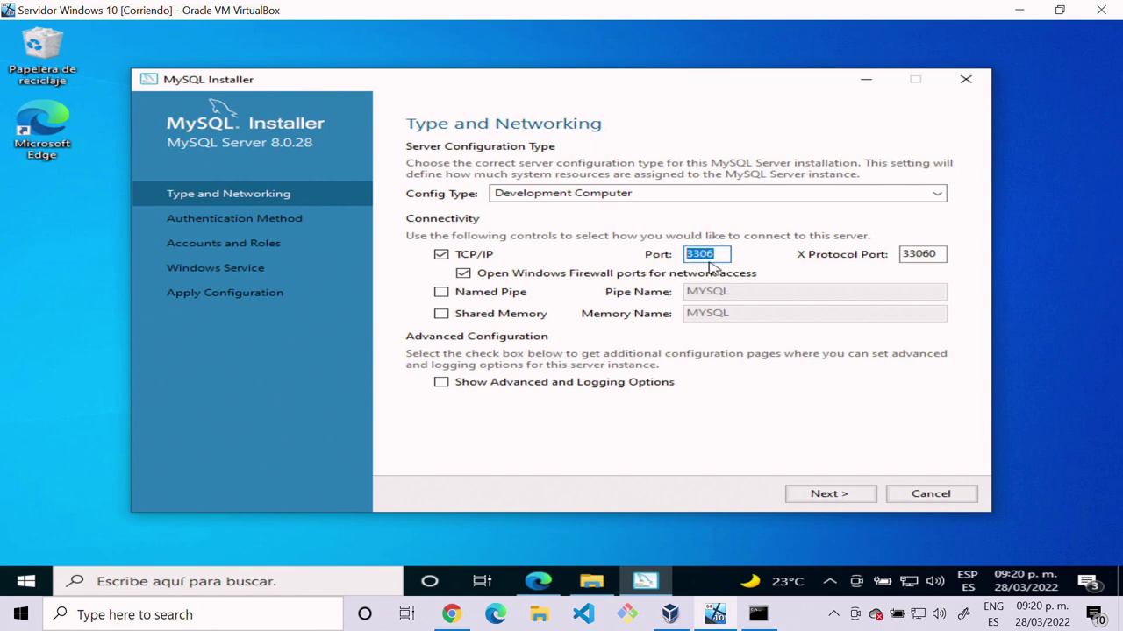
left_click_drag(721, 254, 668, 254)
left_click_drag(942, 253, 896, 253)
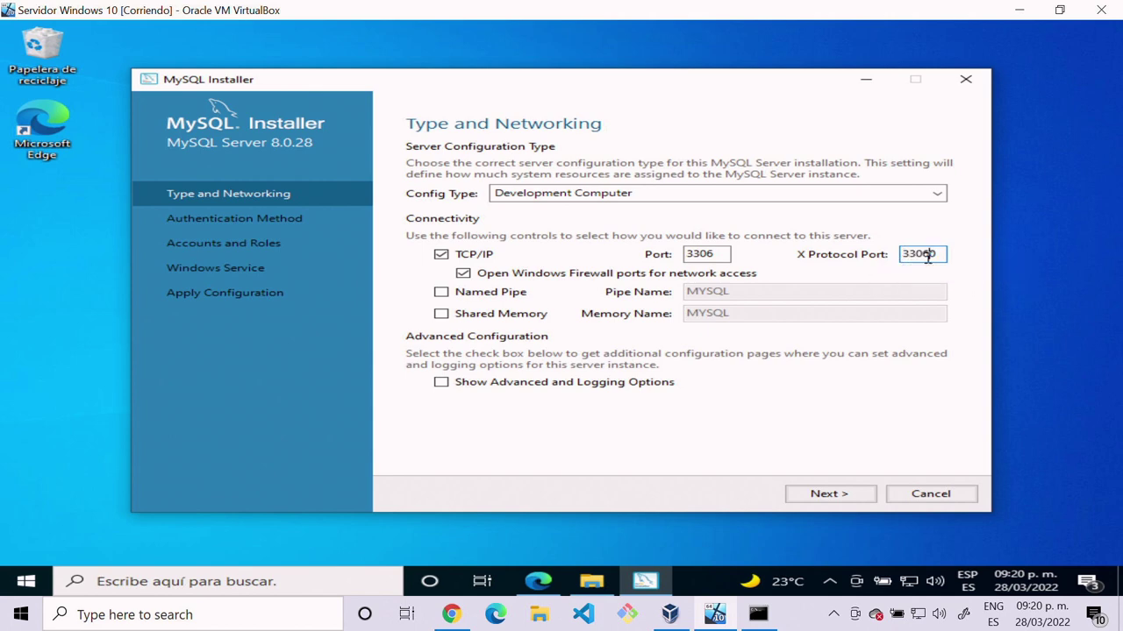
left_click_drag(721, 254, 668, 251)
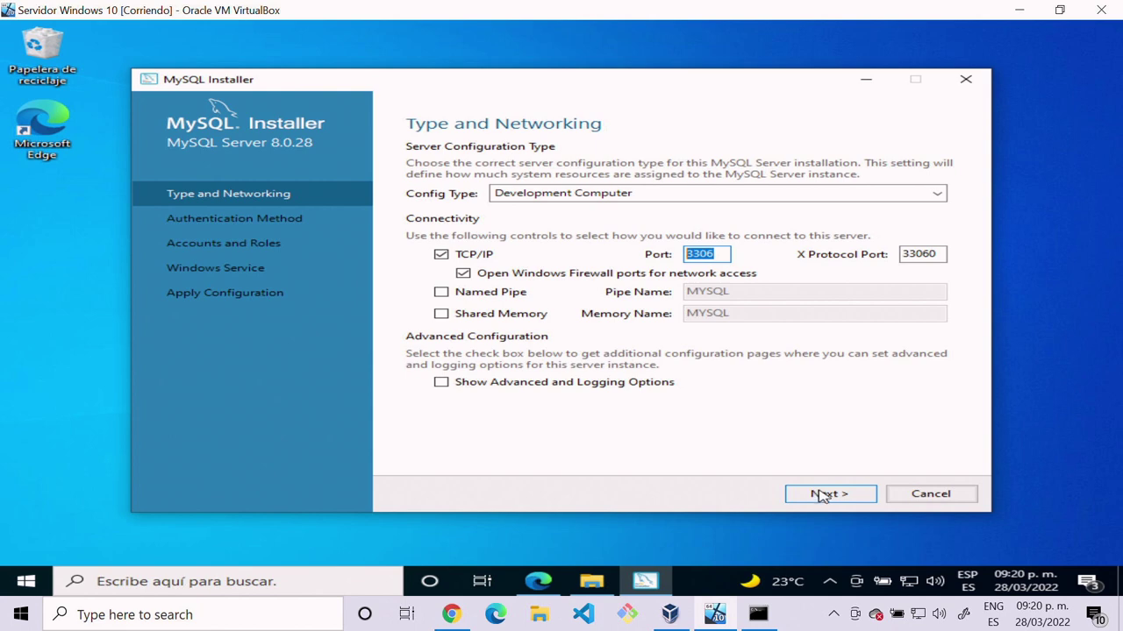
Step: Accept the networking settings and keep Use Strong Password Encryption as authentication
left_click(823, 497)
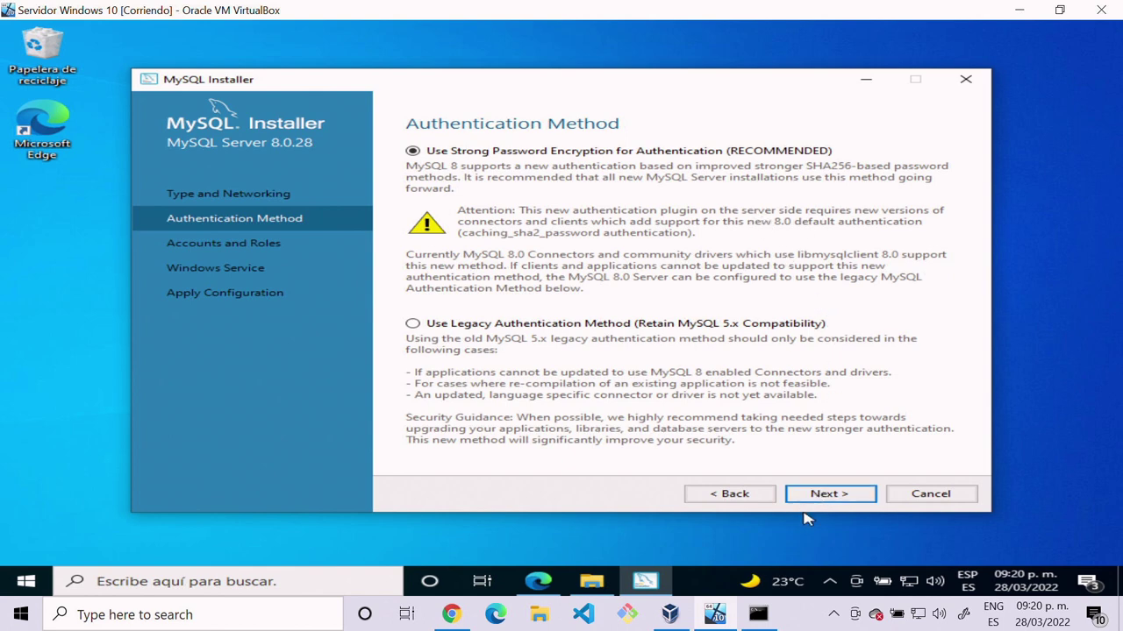
left_click(828, 496)
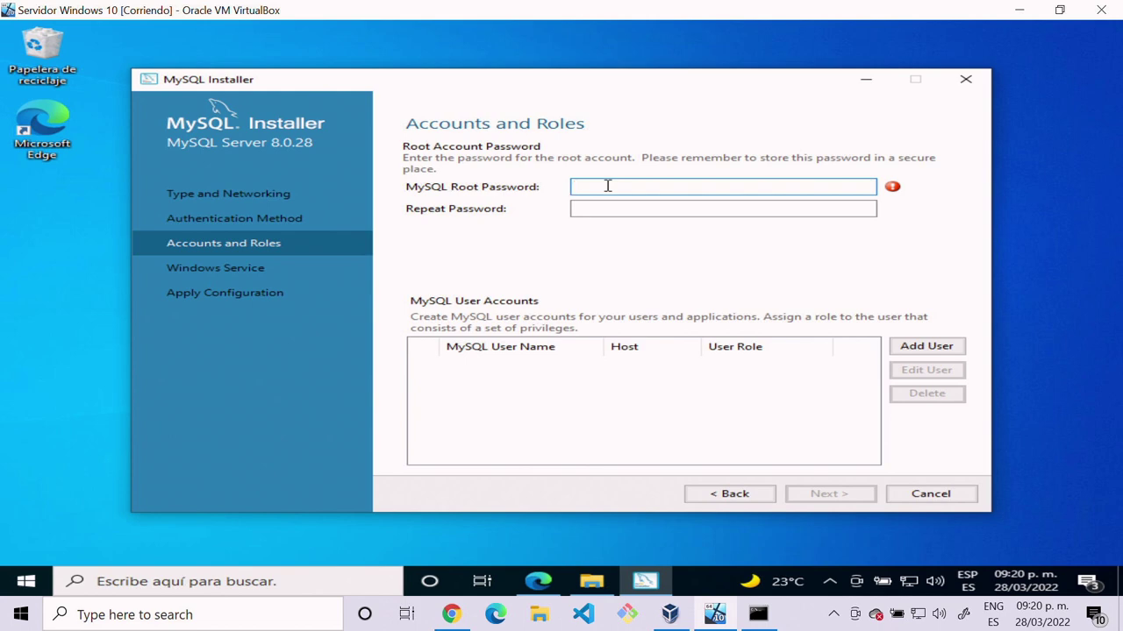
Step: Enter and confirm the MySQL root account password, then continue to the Windows Service settings
type("root")
left_click(612, 207)
type("r")
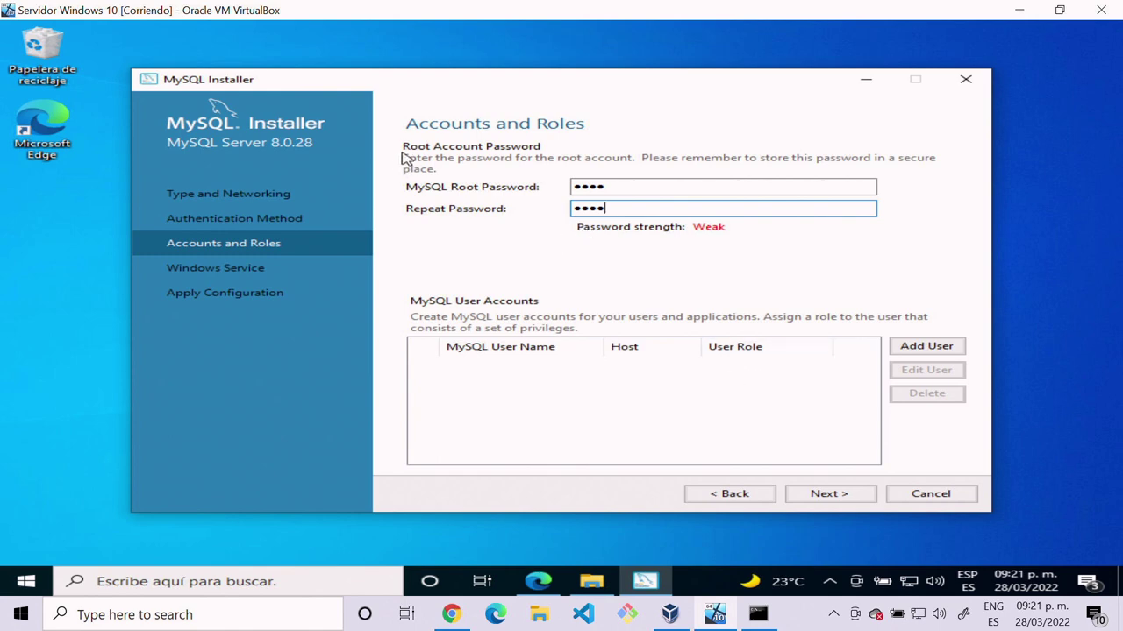
left_click(838, 496)
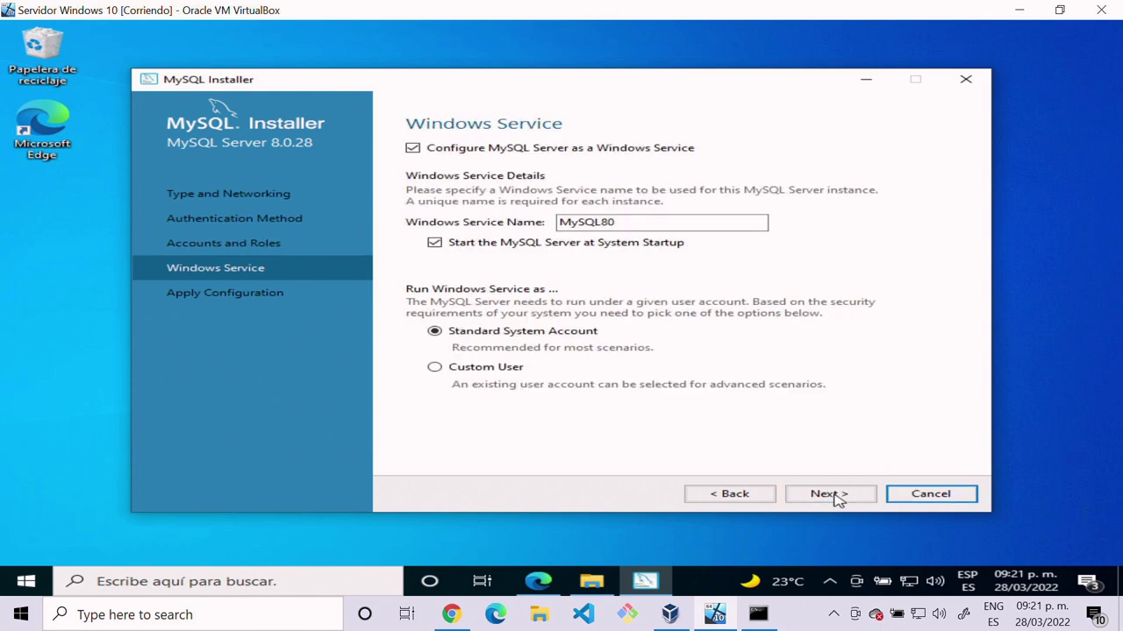
Step: Keep the Windows service name MySQL80 under the Standard System Account and continue
left_click(629, 222)
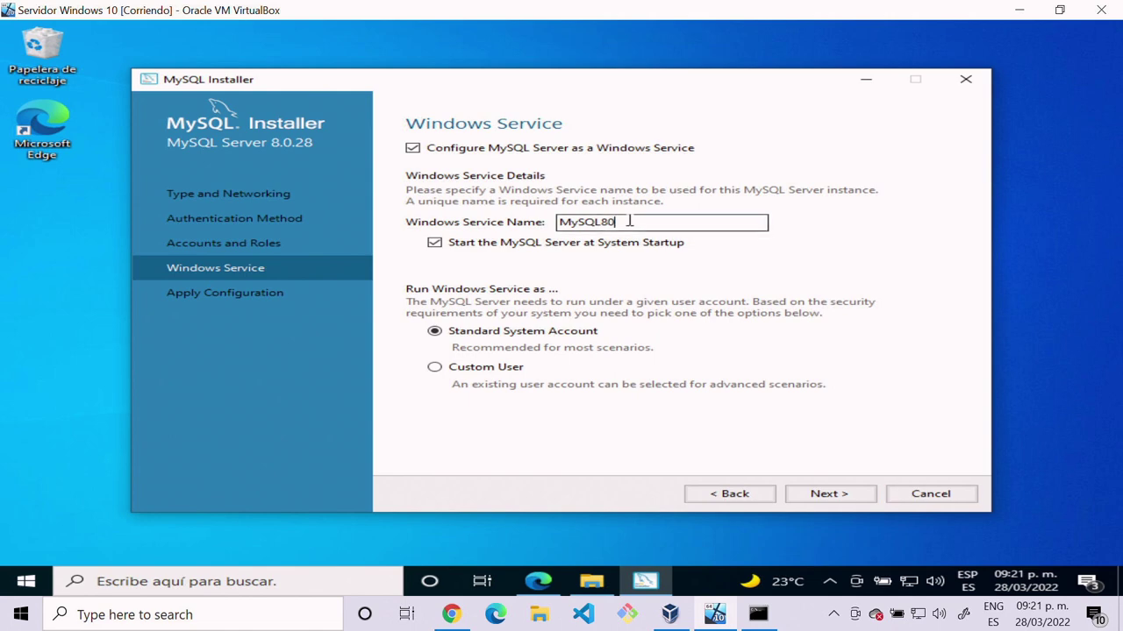
left_click_drag(639, 223, 513, 217)
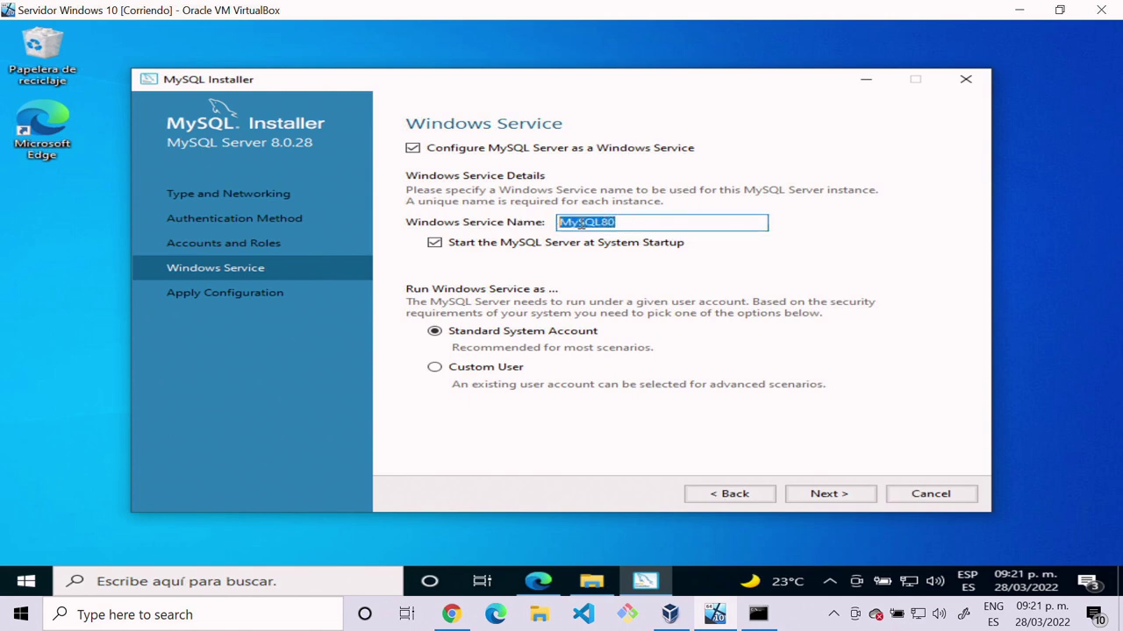
left_click(581, 223)
left_click_drag(620, 223, 559, 219)
left_click(629, 224)
left_click_drag(629, 224, 505, 210)
left_click(824, 493)
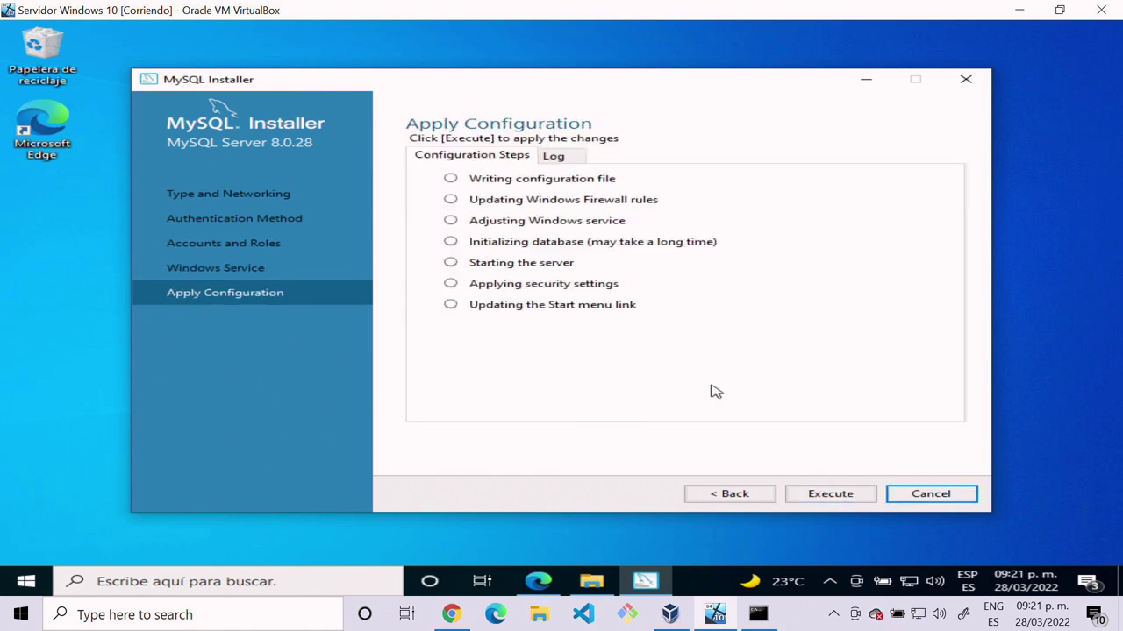
Step: Execute the pending configuration steps for MySQL Server 8.0.28 and finish once all succeed
left_click(830, 493)
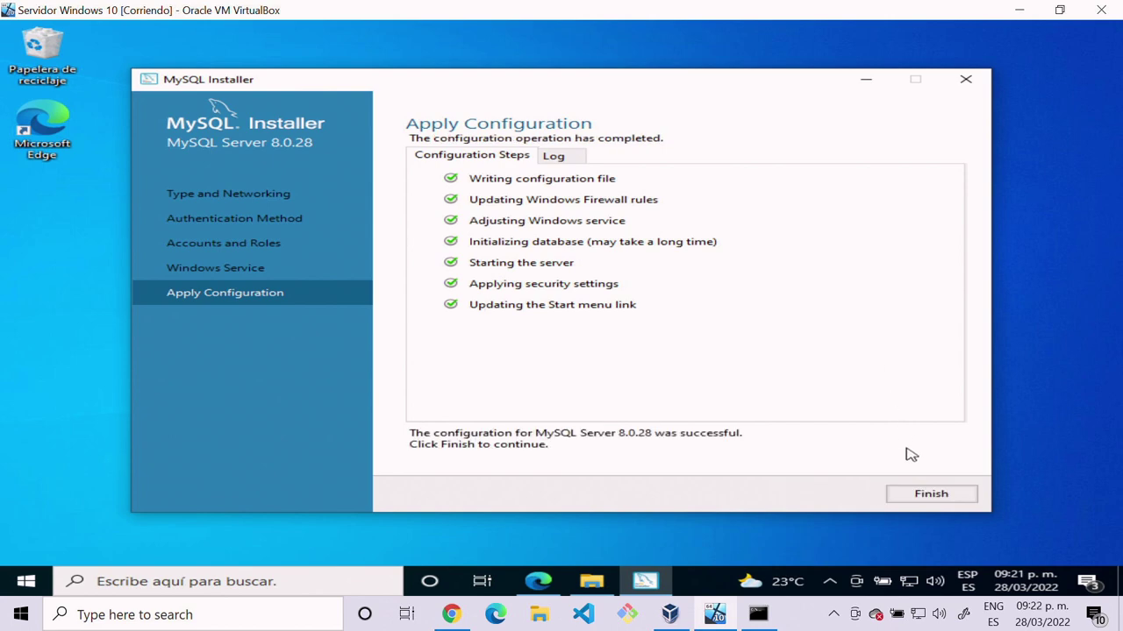
left_click(945, 498)
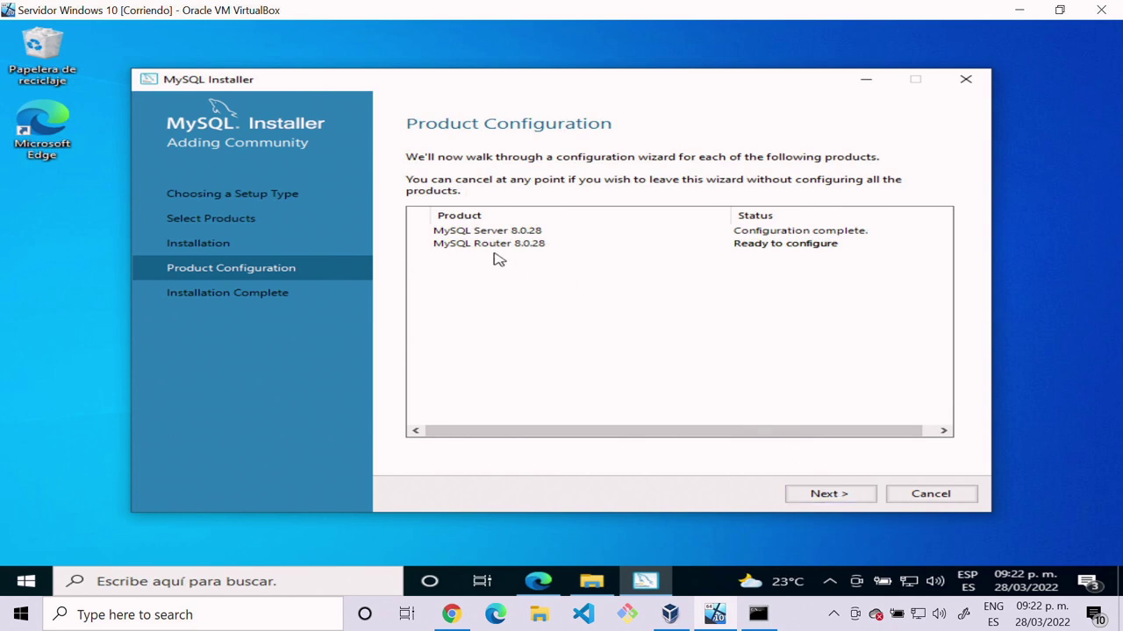
Step: Skip bootstrapping MySQL Router and advance to the Installation Complete page
left_click(825, 496)
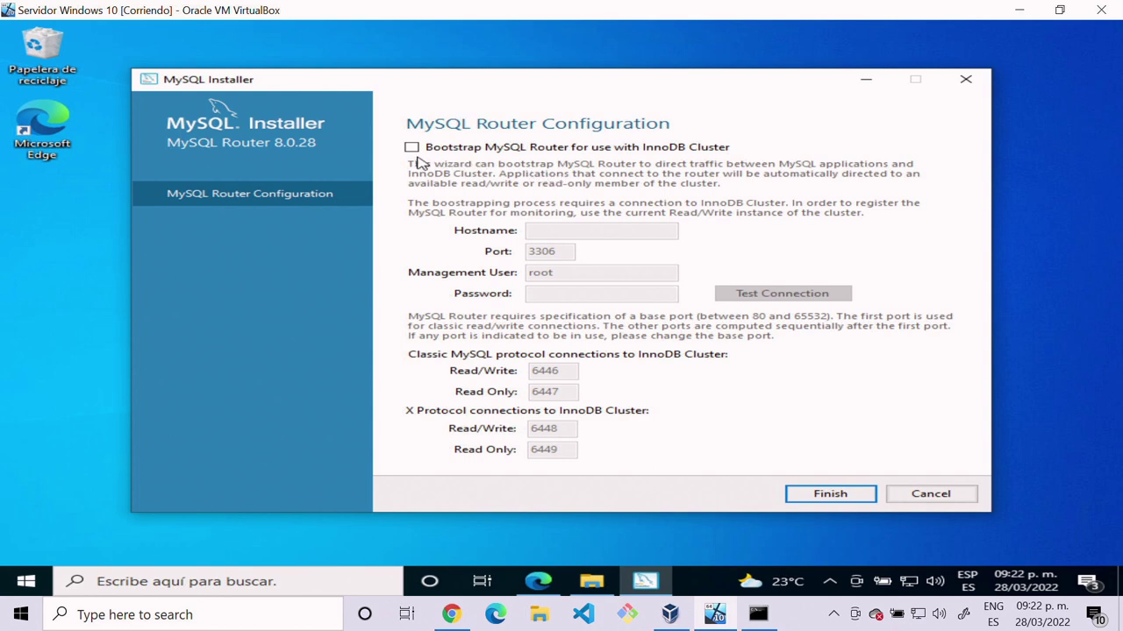
left_click(829, 495)
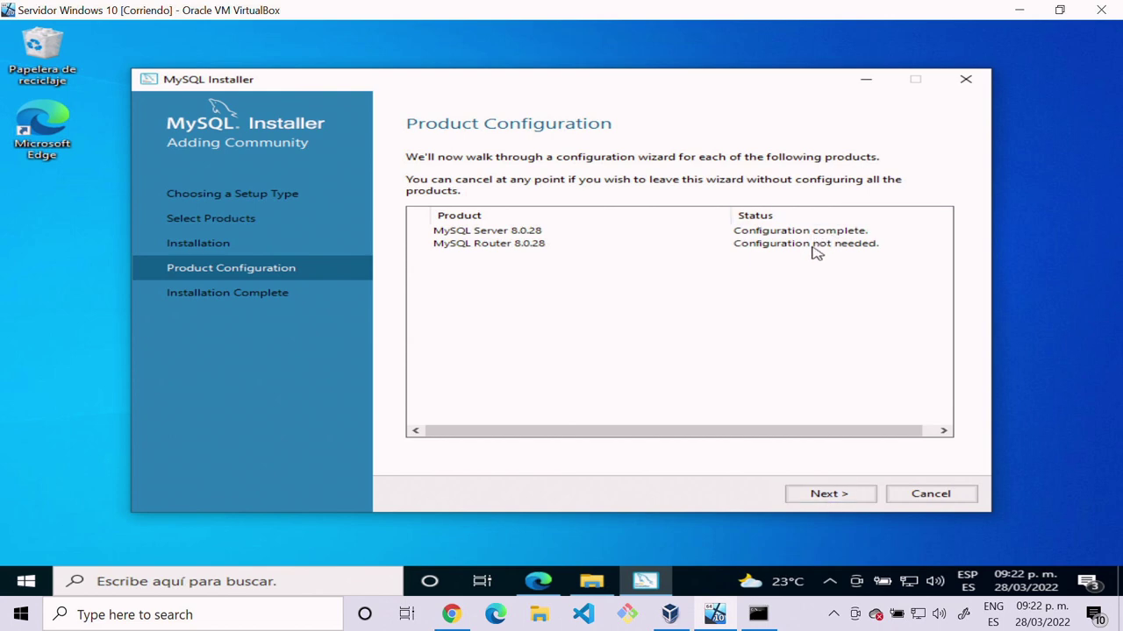
left_click(853, 496)
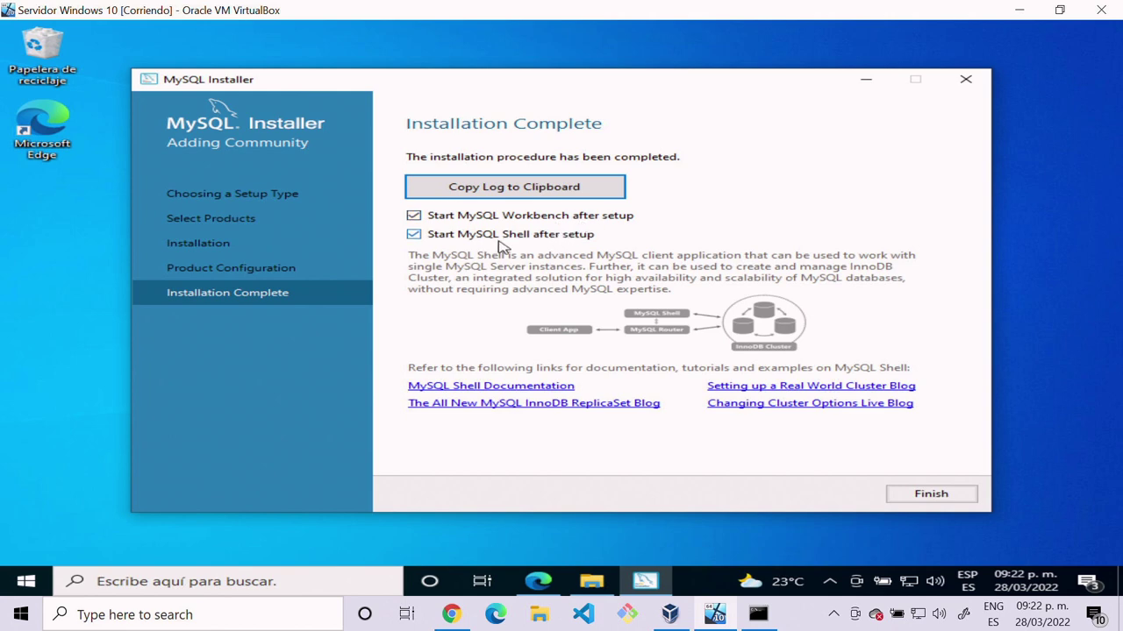
Step: Finish the installer so MySQL Workbench and MySQL Shell launch
left_click(924, 495)
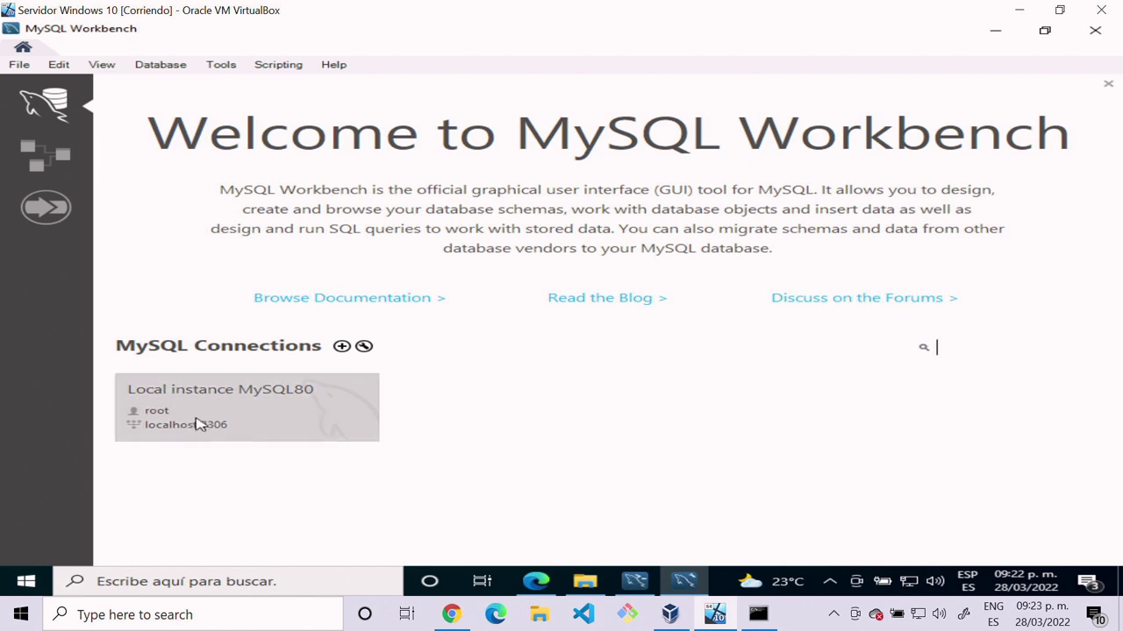
Step: Connect to Local instance MySQL80 as root by supplying the account password
left_click(281, 407)
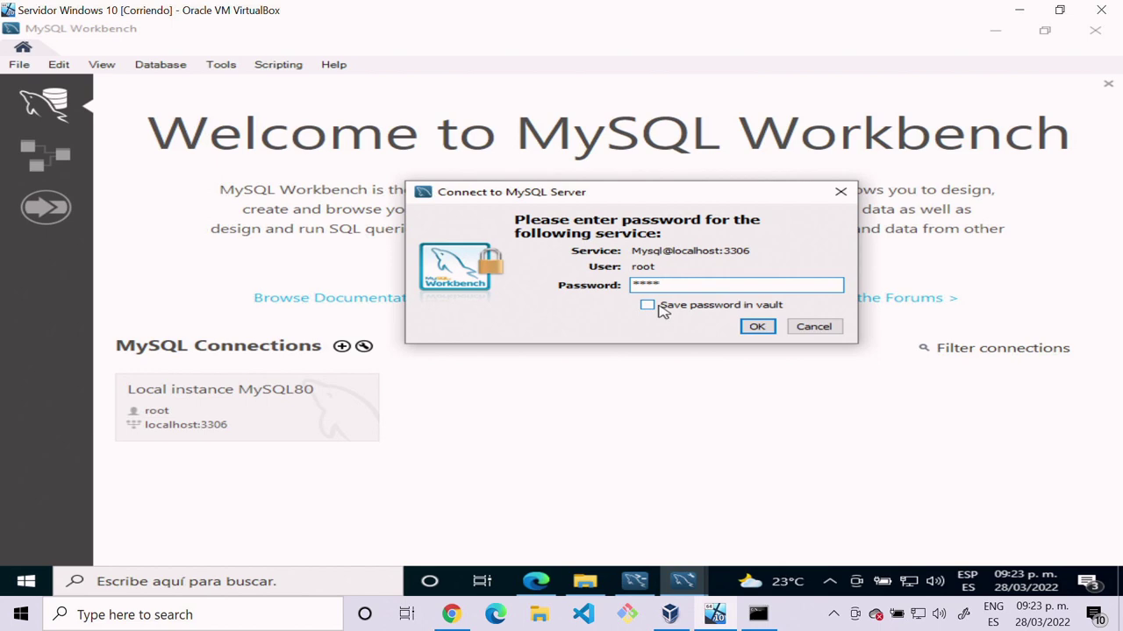
left_click(756, 326)
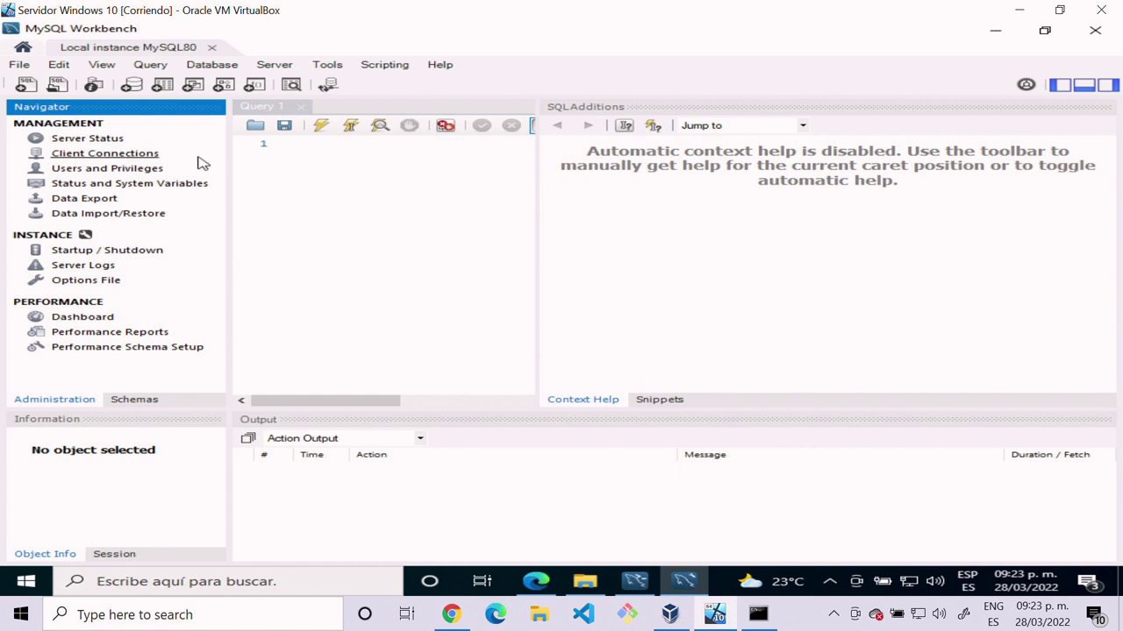
Step: Open Server Status from the Management section of the Navigator
left_click(87, 140)
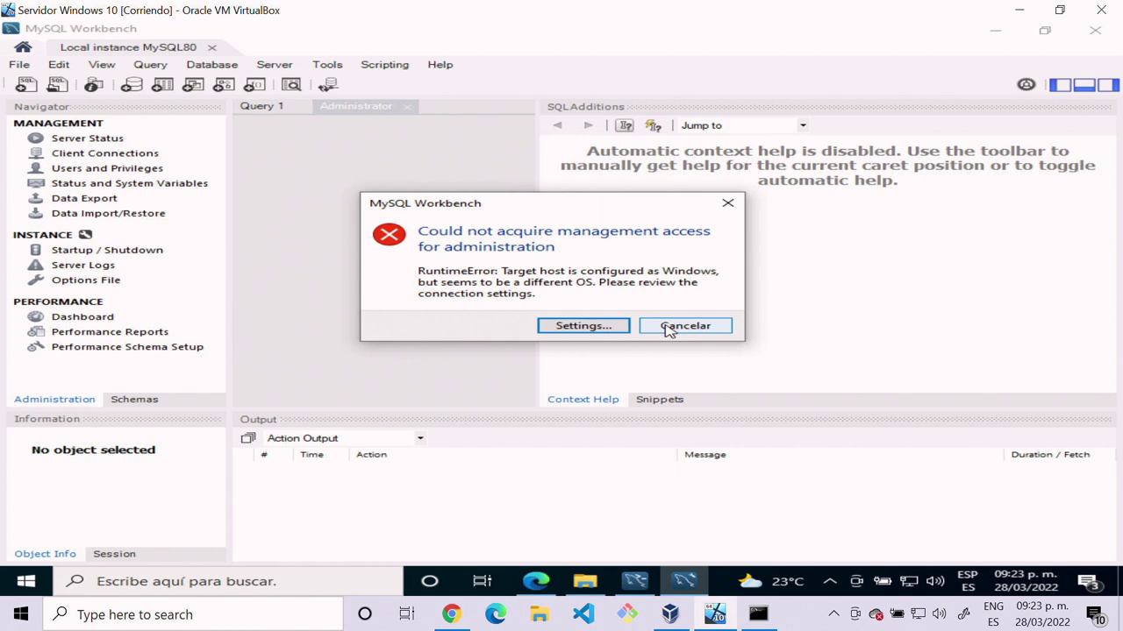
Step: Open the connection settings and review the Connection, Remote Management and System Profile tabs
left_click(620, 326)
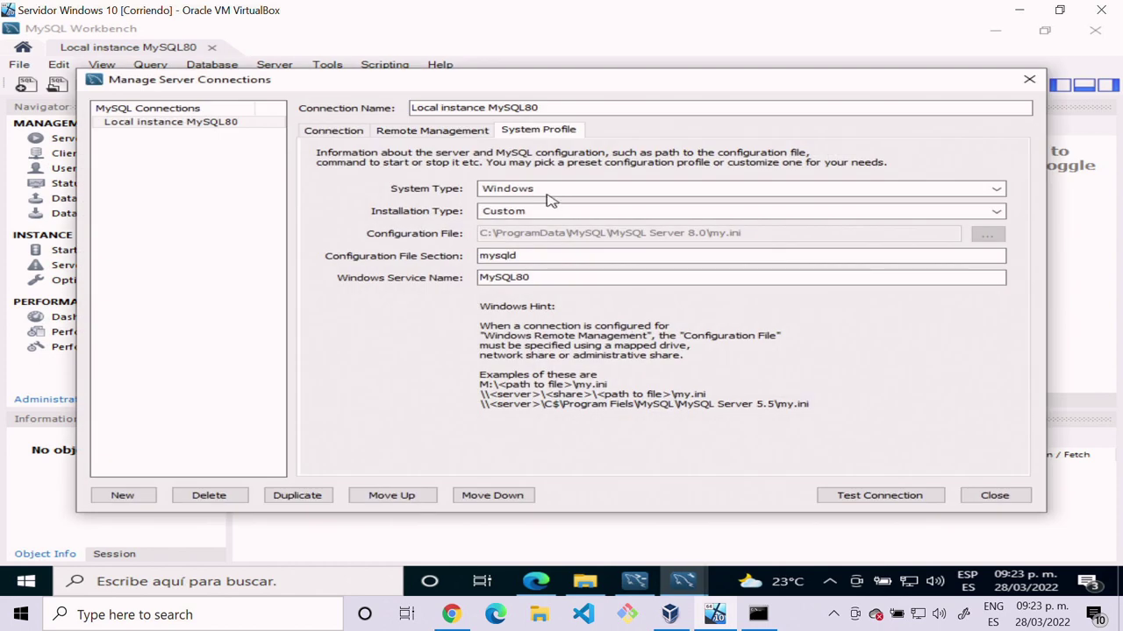
left_click(447, 132)
left_click(351, 137)
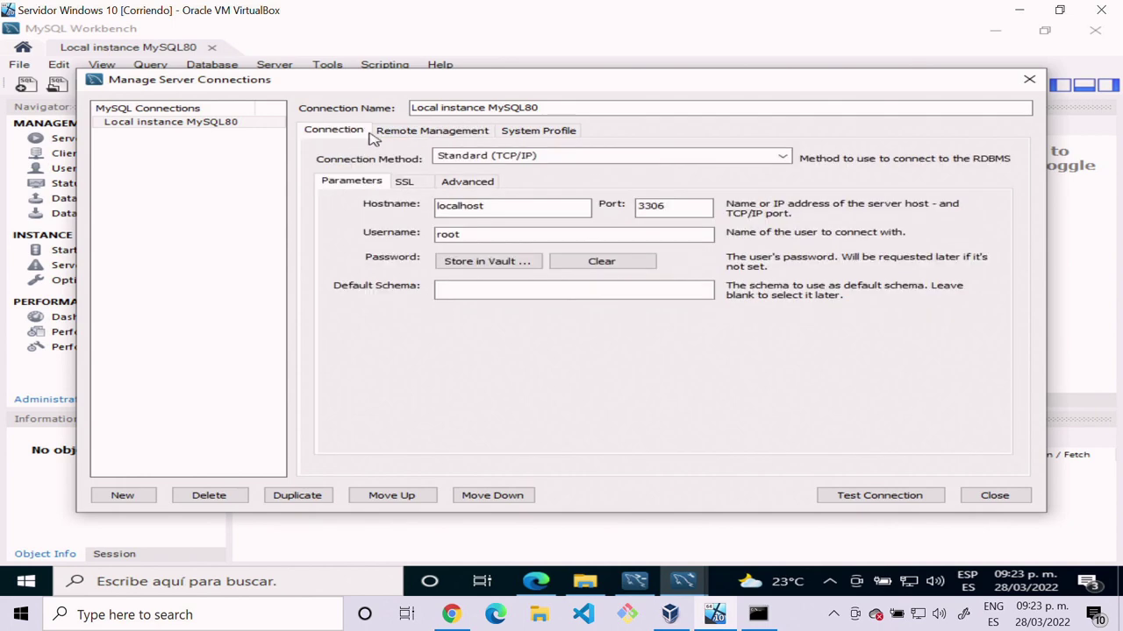
left_click(400, 138)
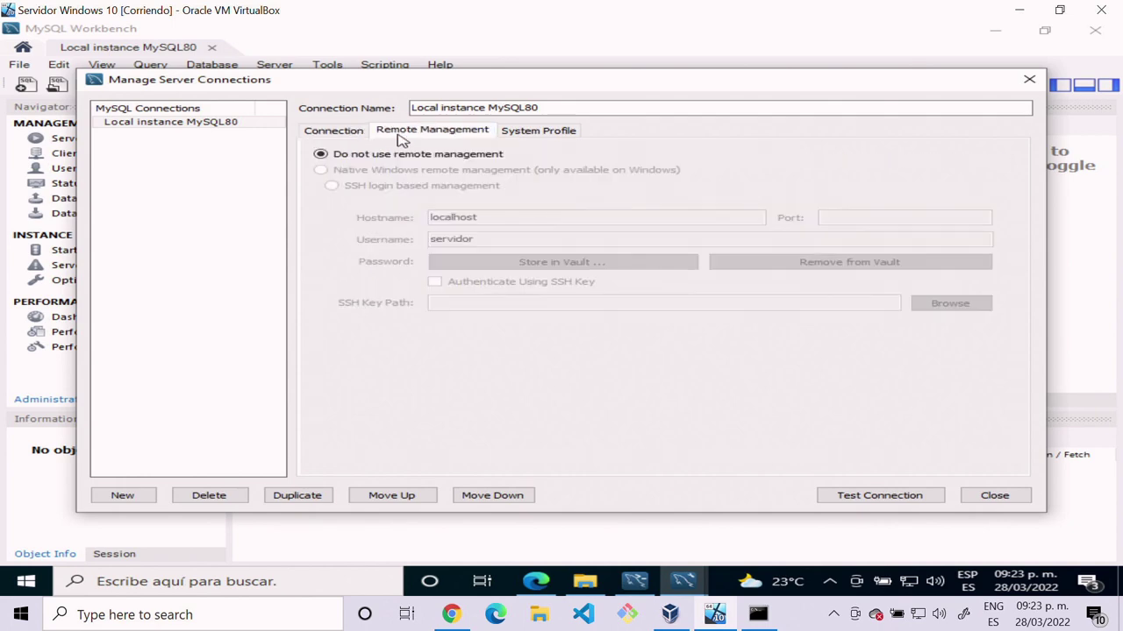
left_click(525, 133)
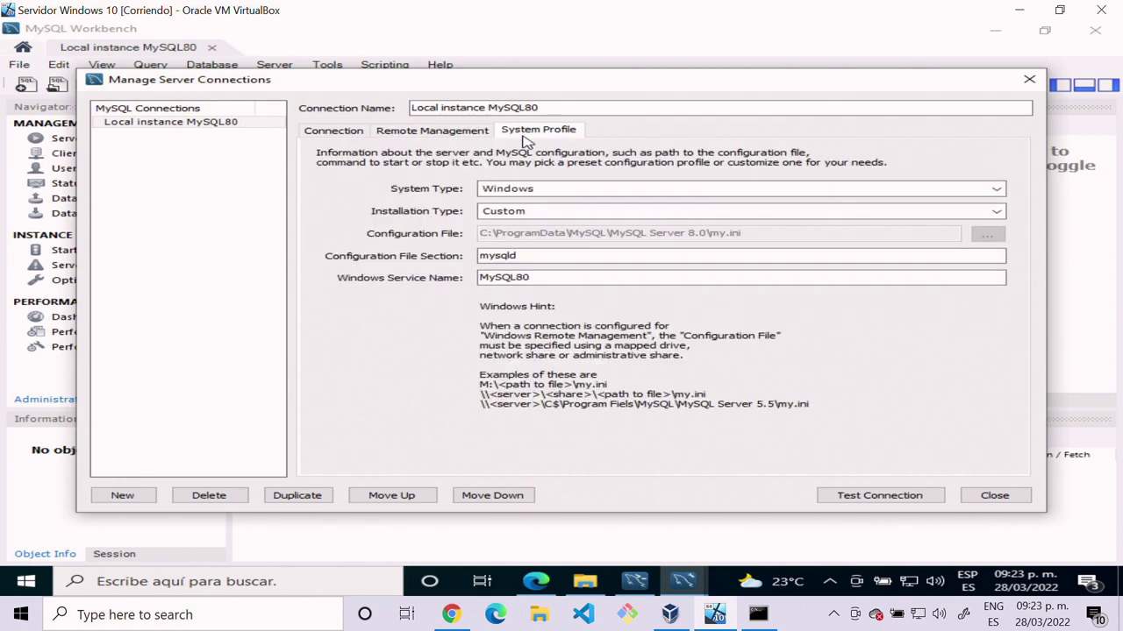
Step: Test the Local instance MySQL80 connection successfully, close the settings and dismiss the error
left_click(917, 499)
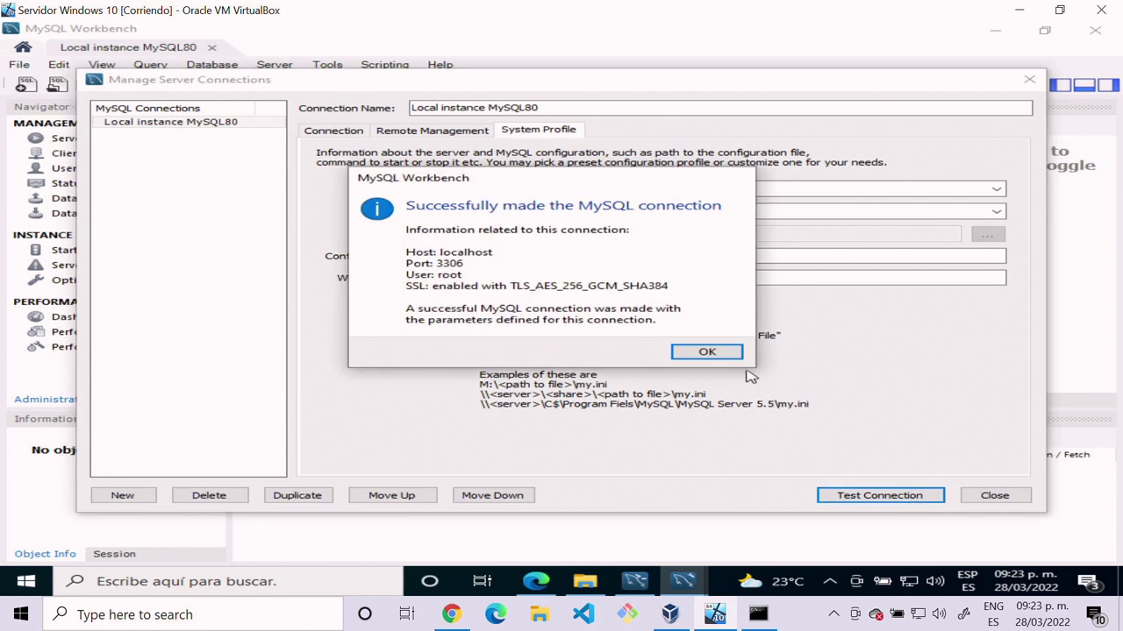
left_click(707, 351)
left_click(976, 493)
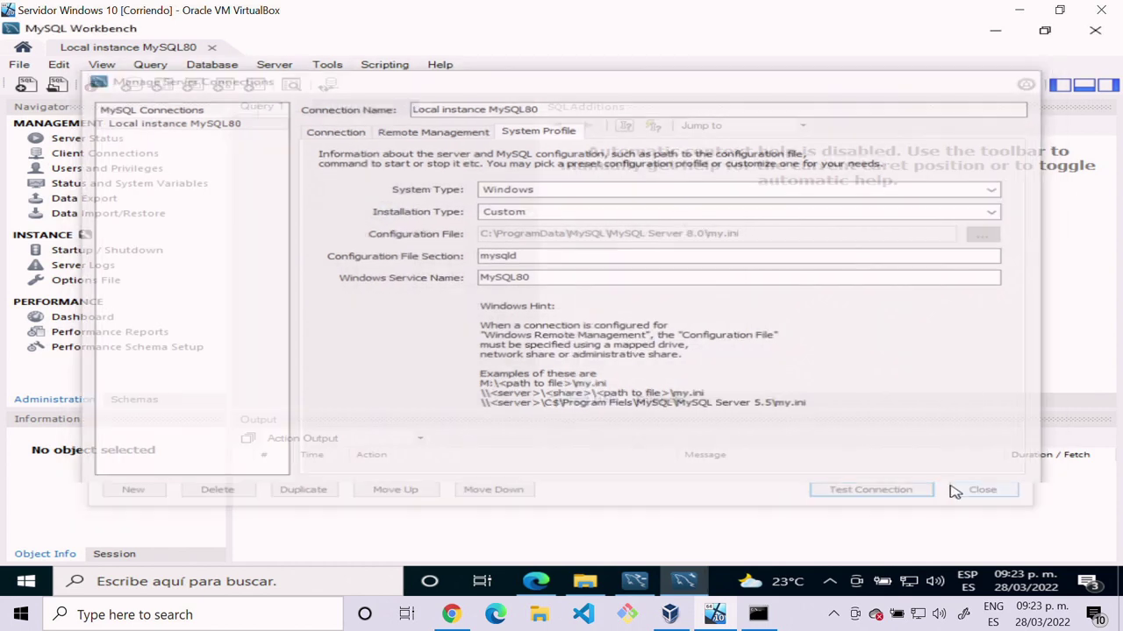
left_click(698, 325)
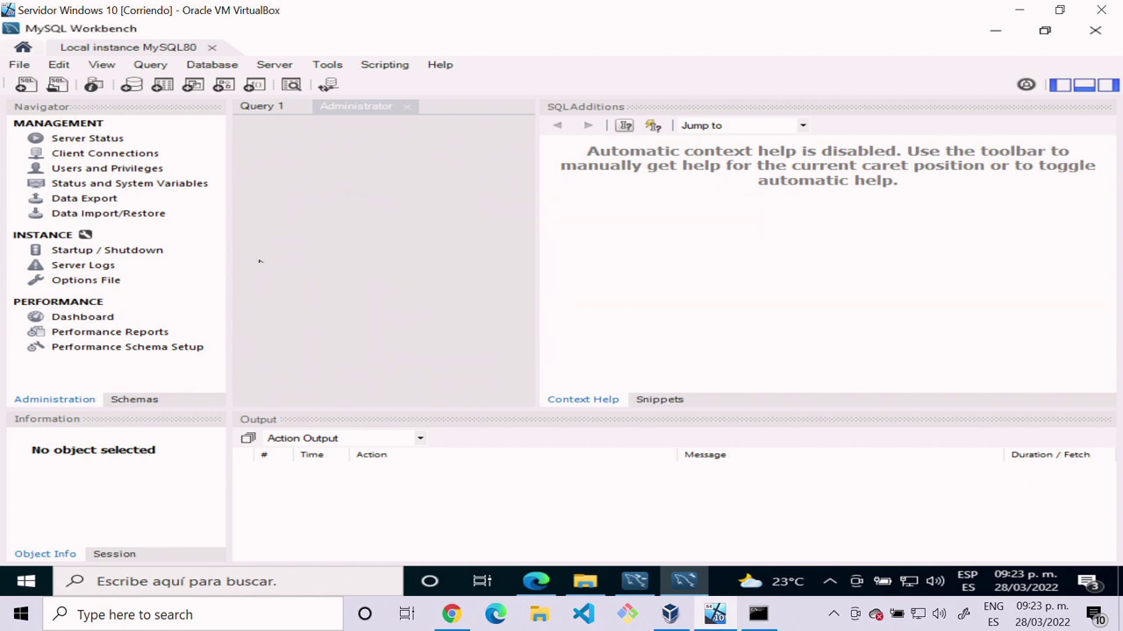
Step: Show the Schemas list, expand and collapse sys, and bring up the schema area's context menu
left_click(135, 400)
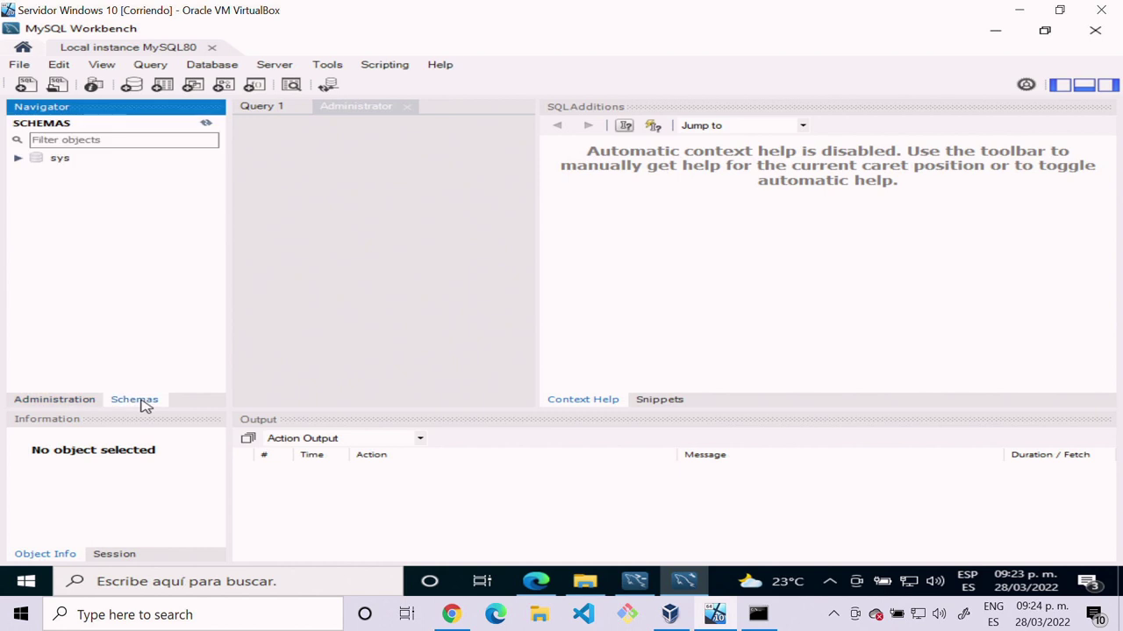
left_click(33, 160)
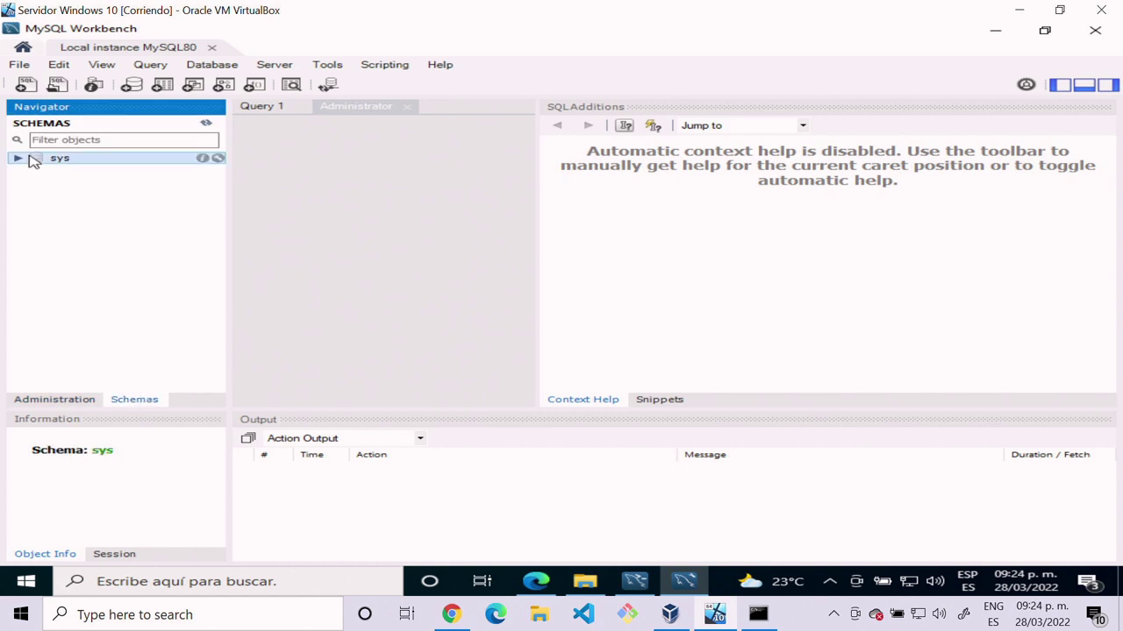
left_click(18, 159)
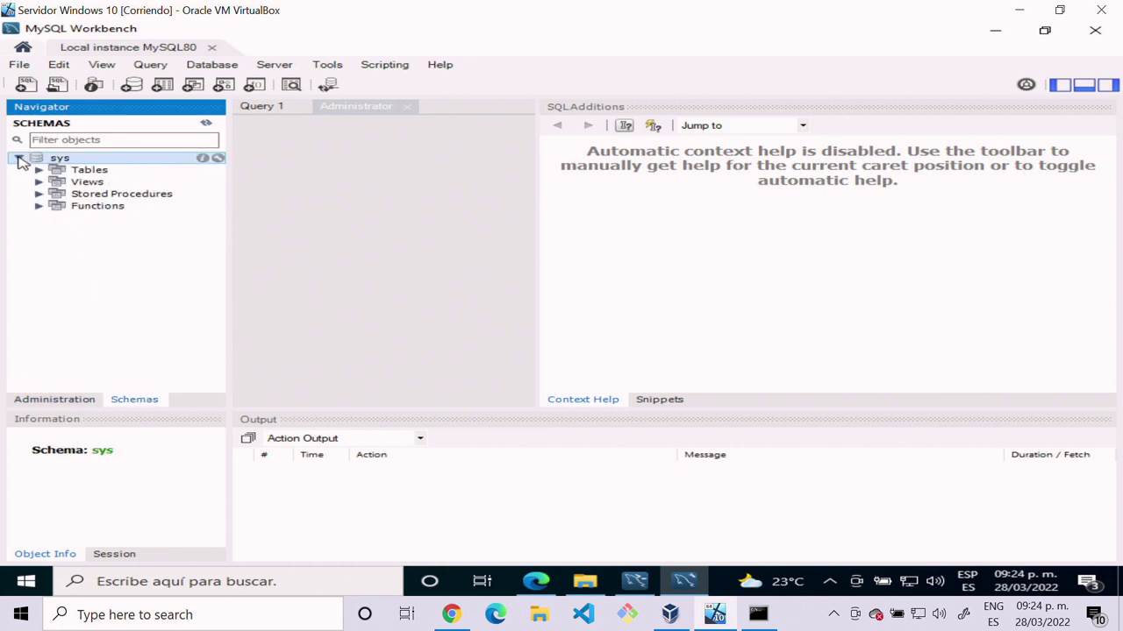
left_click(17, 159)
left_click(74, 191)
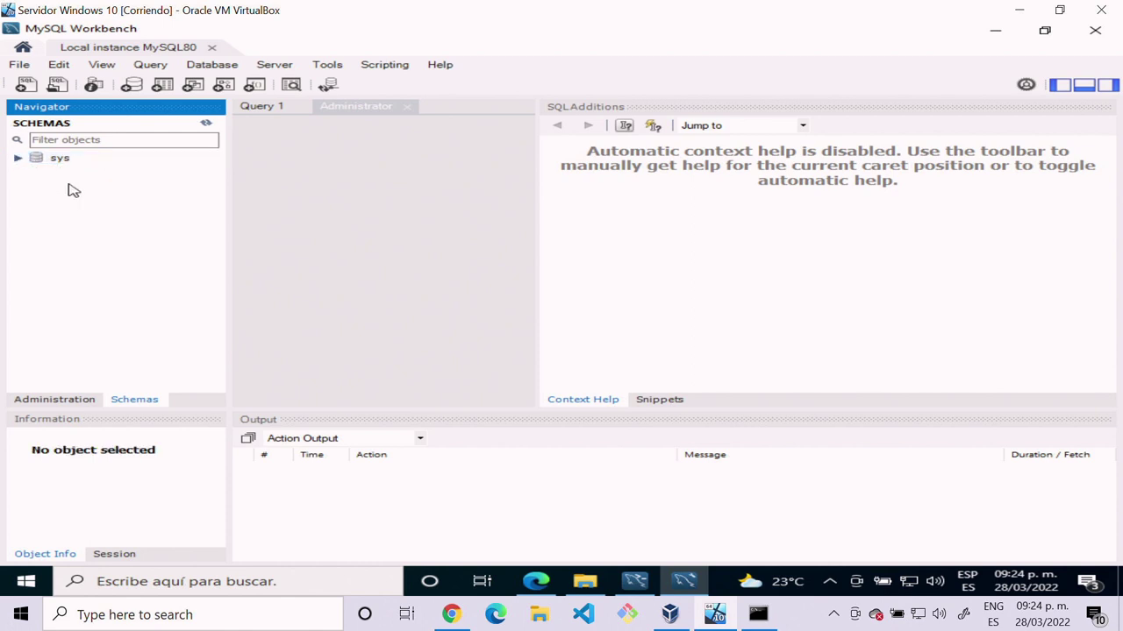
right_click(78, 233)
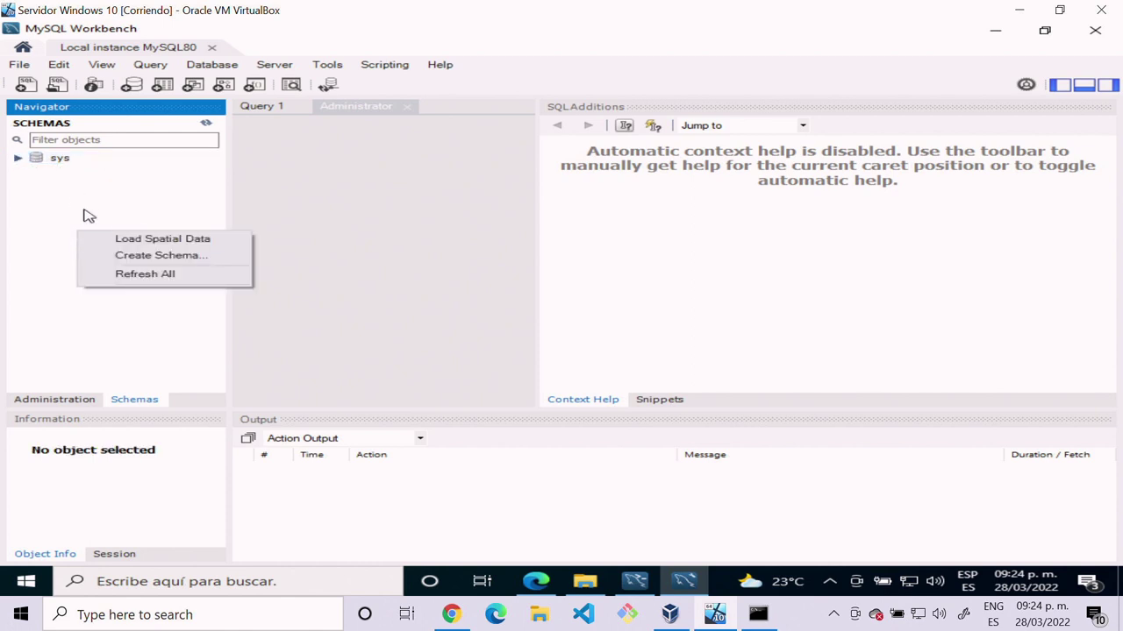
left_click(86, 216)
right_click(85, 214)
Step: Create new_schema and apply its CREATE SCHEMA script, then select it in the Schemas list
left_click(123, 242)
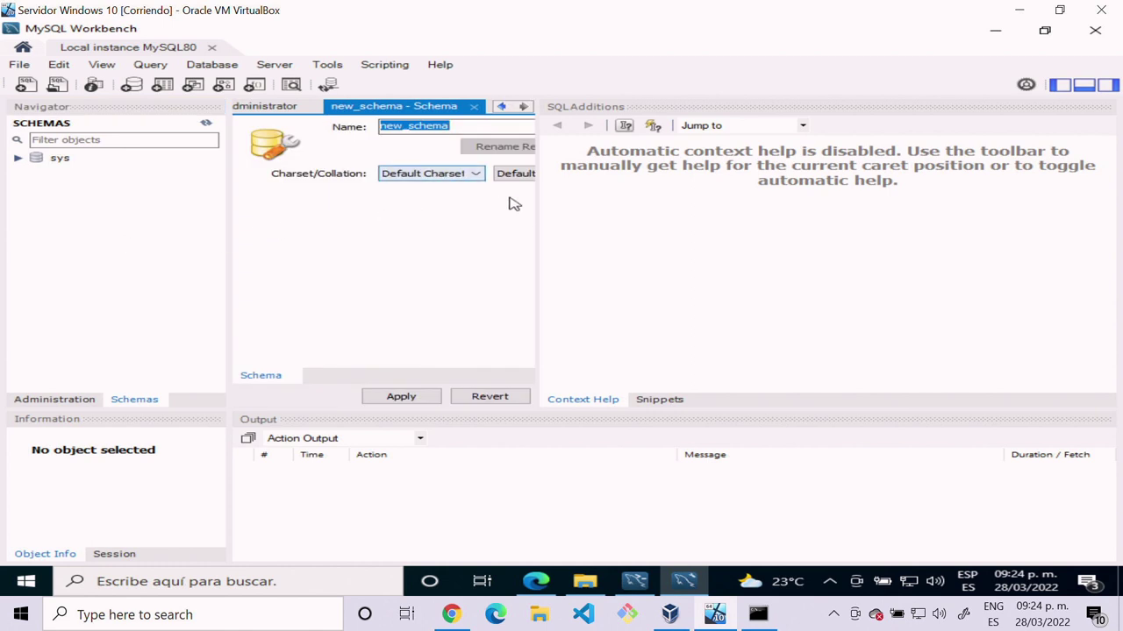
left_click_drag(538, 229, 759, 281)
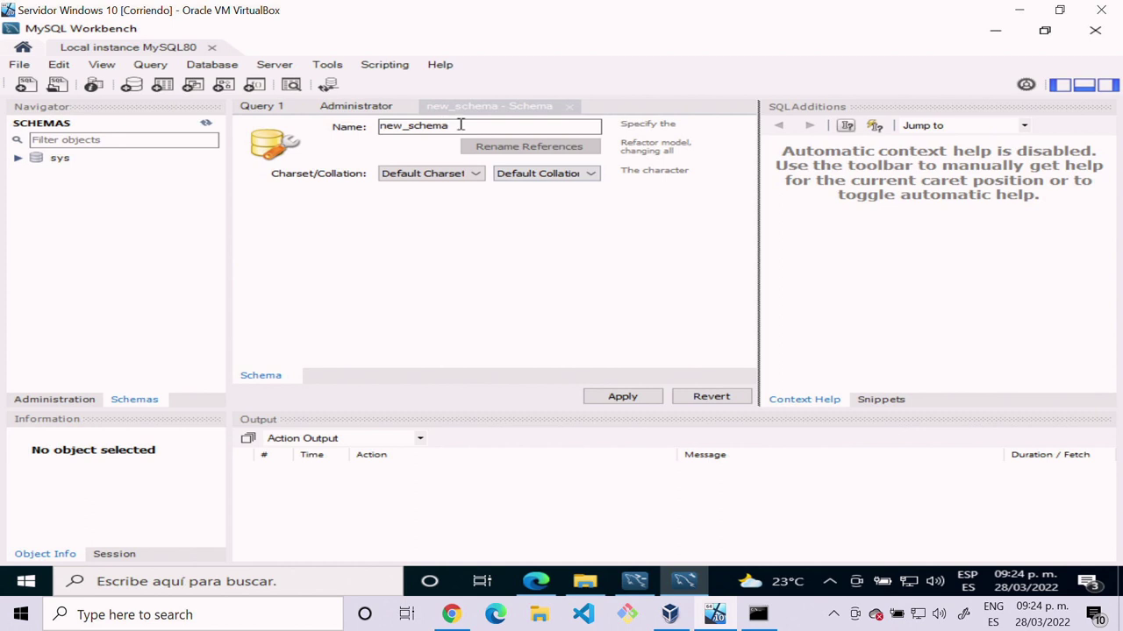
left_click_drag(459, 125, 382, 125)
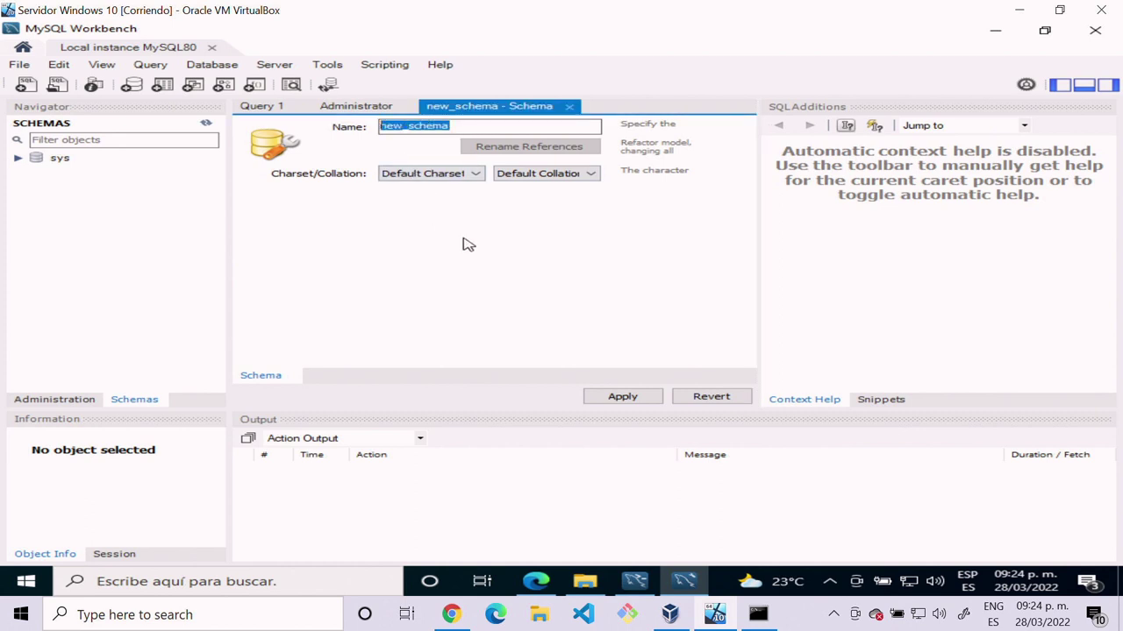
left_click(631, 399)
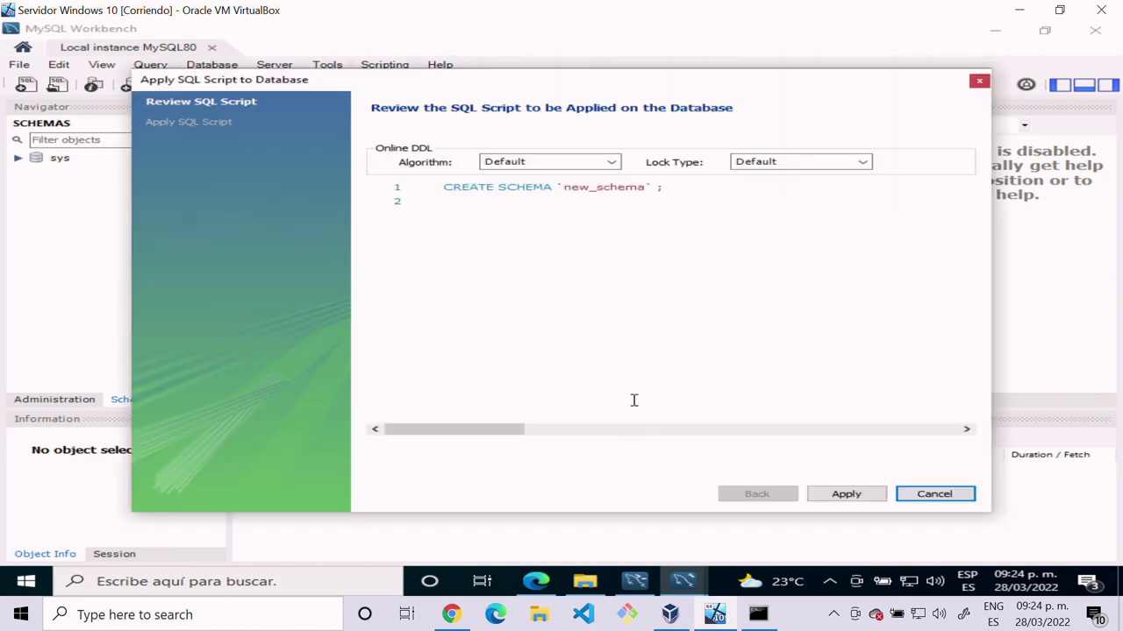
left_click(855, 497)
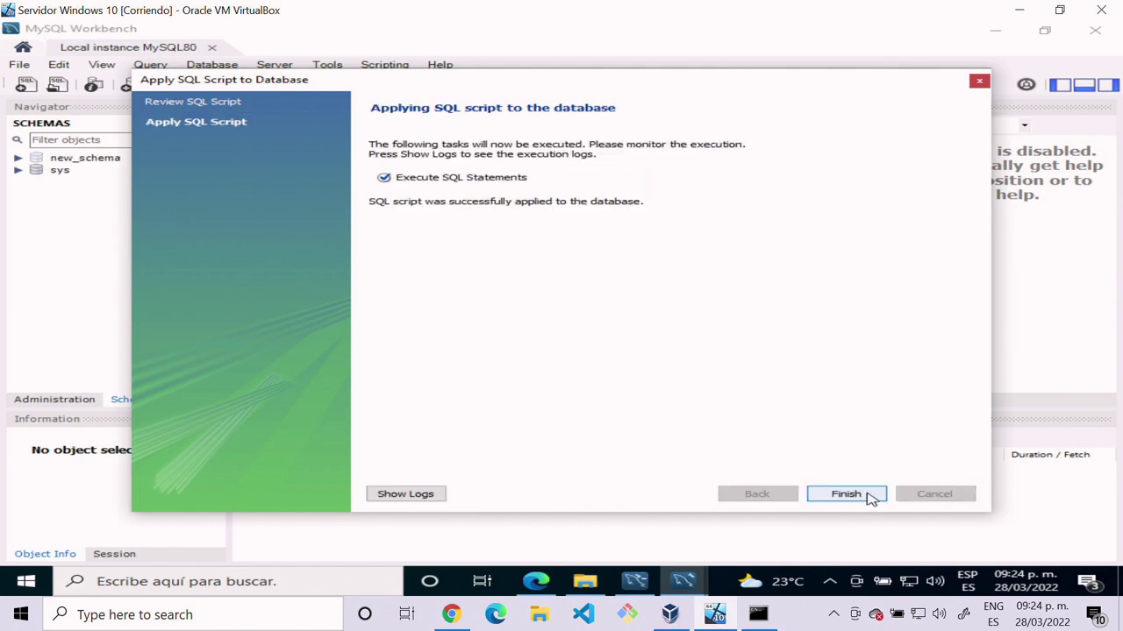
left_click(846, 495)
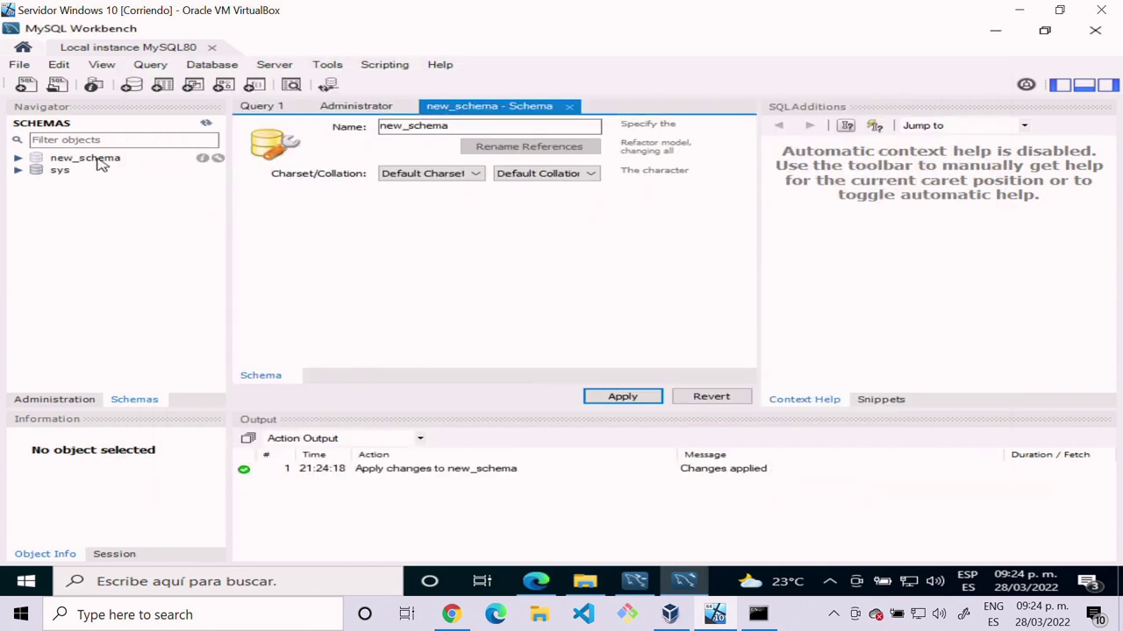
left_click(101, 163)
Step: Start a new table in new_schema from its Tables group's Create Table option
left_click(19, 160)
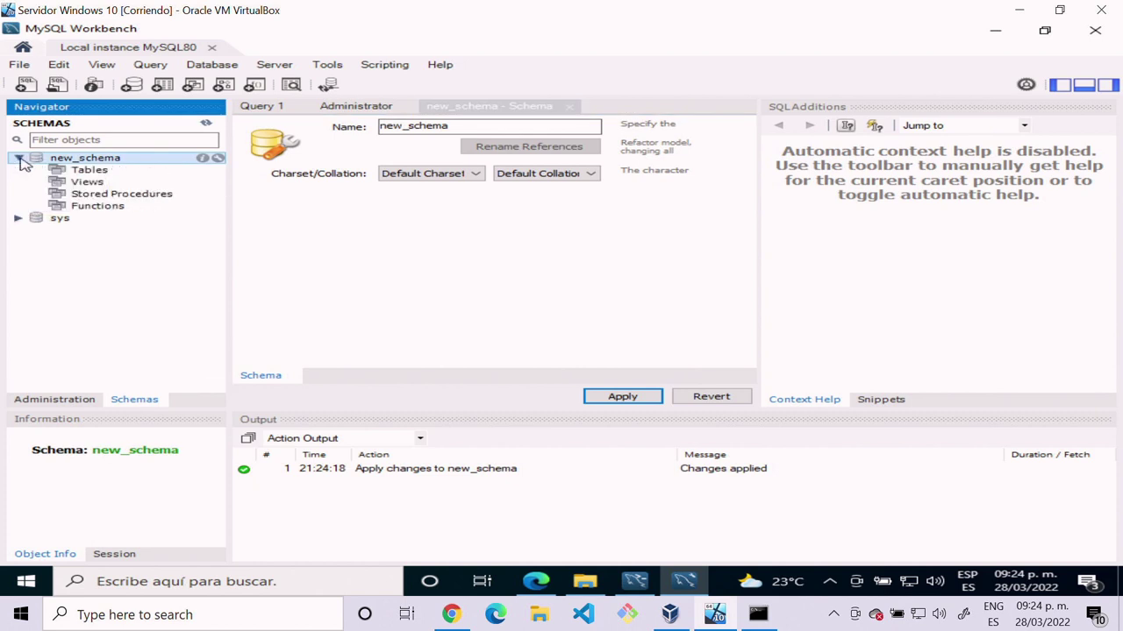
left_click(59, 171)
right_click(59, 172)
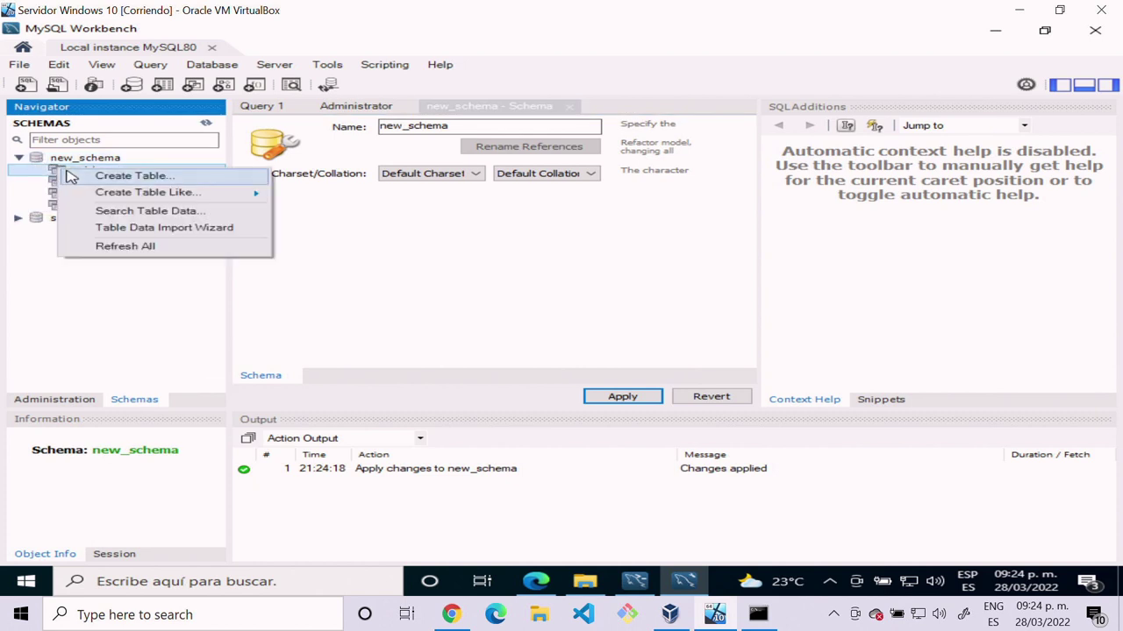
left_click(132, 176)
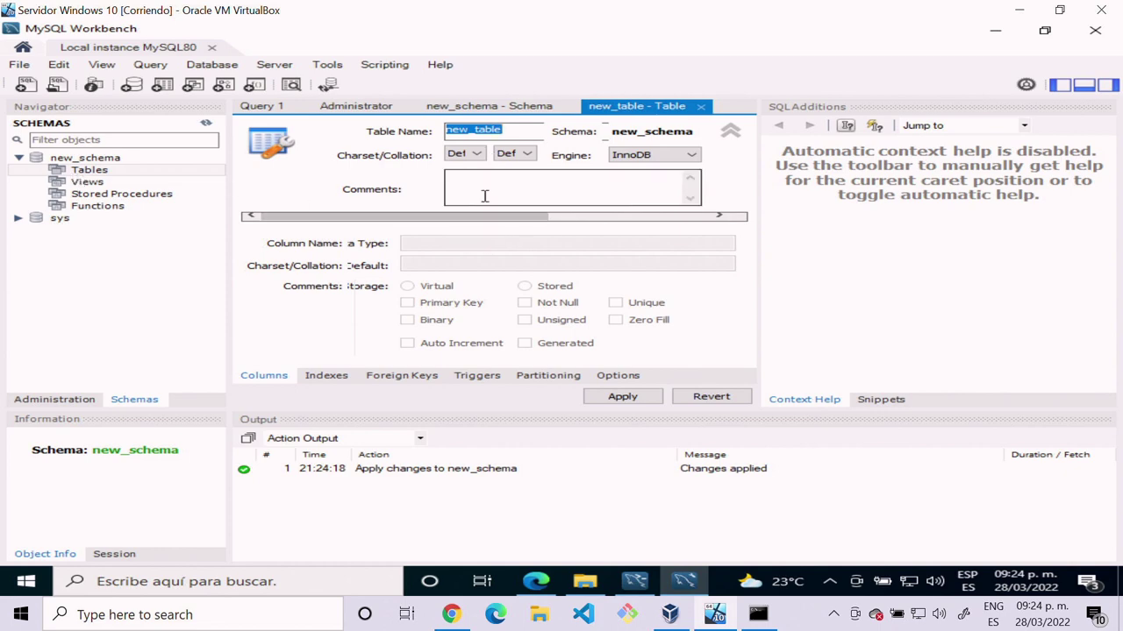
Step: Apply the column-less new_table, which fails with Error 1064, and close the dialog
left_click(628, 399)
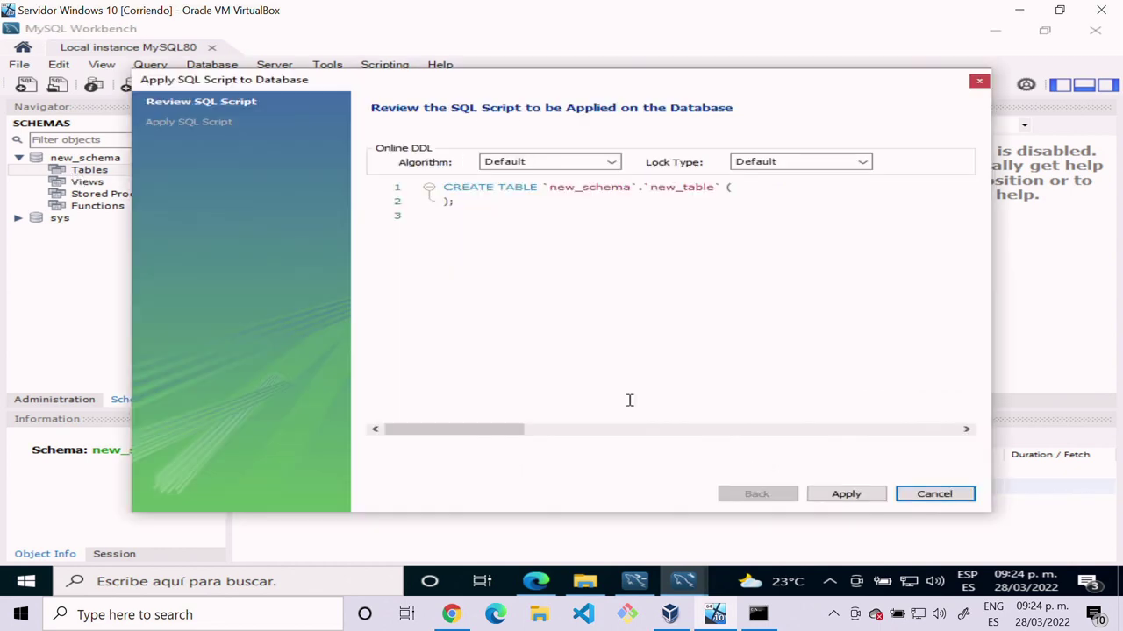
left_click(842, 497)
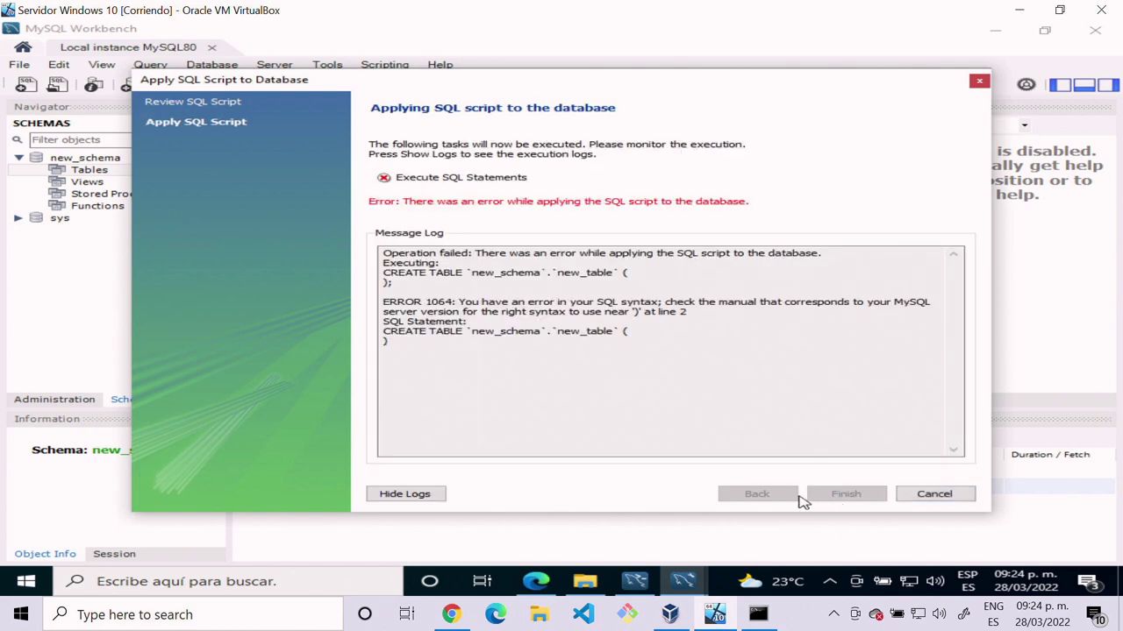
left_click(933, 494)
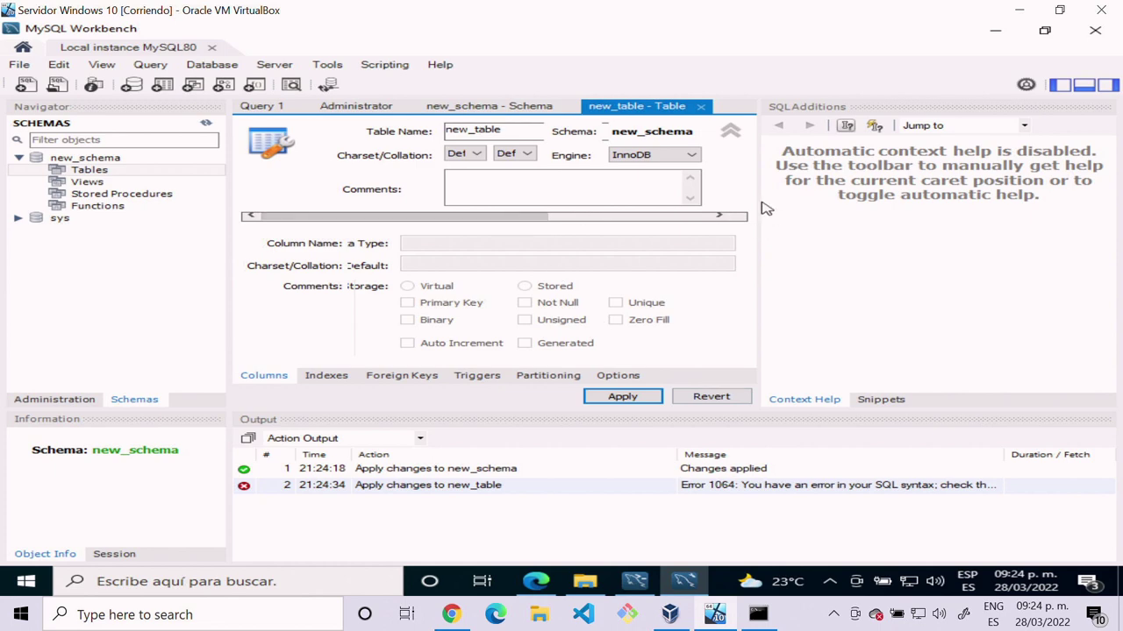
Step: Resize the new_table editor panes to reveal the column grid
left_click_drag(759, 202, 959, 220)
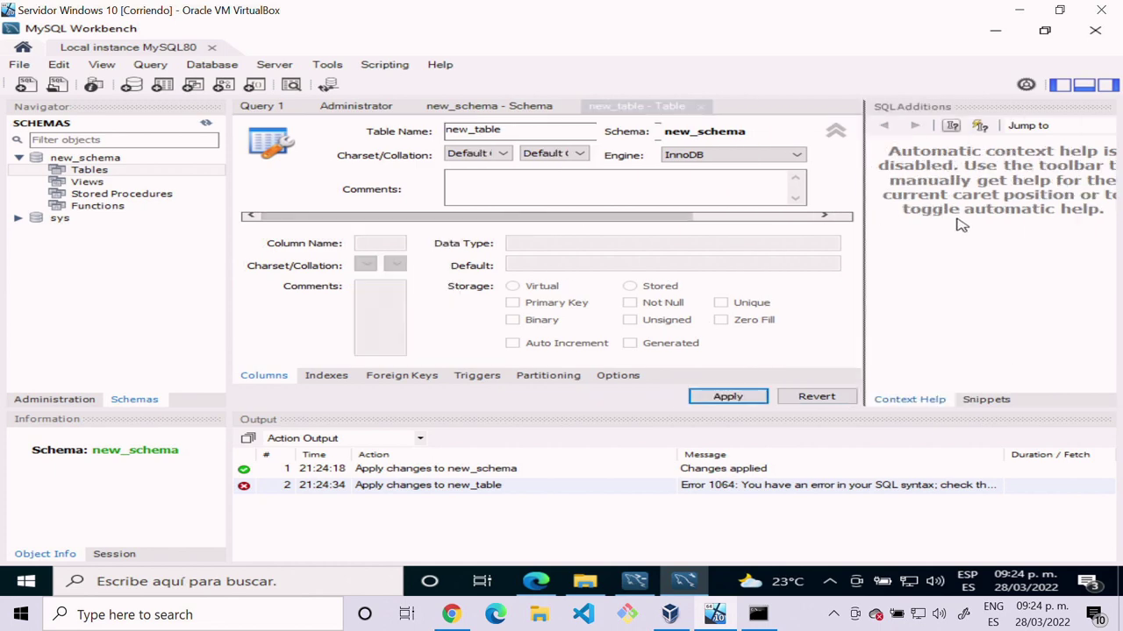
left_click(614, 189)
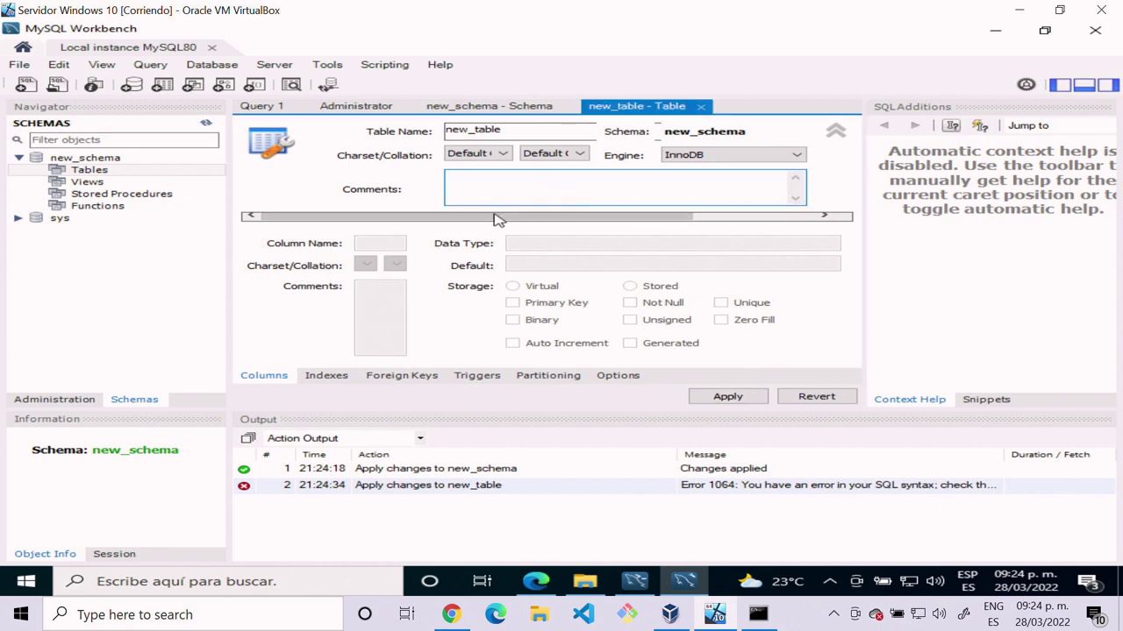
left_click_drag(496, 218, 381, 223)
left_click_drag(453, 409, 457, 513)
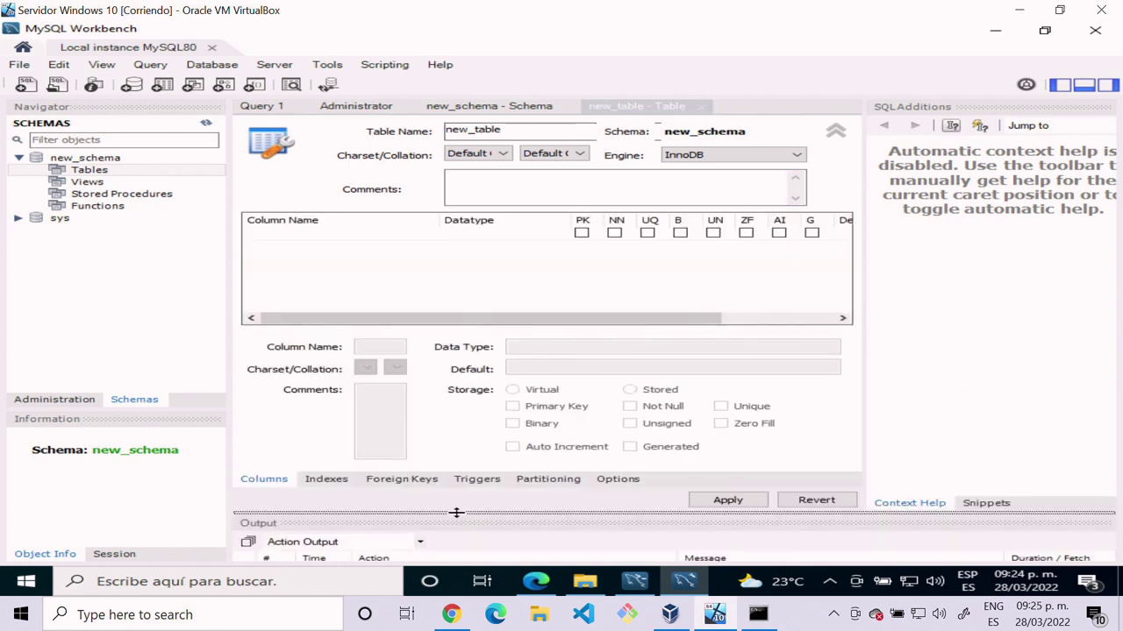
Step: Add idnew_table INT as auto-increment unsigned key, plus a new_tablecol VARCHAR(45) column
double_click(353, 237)
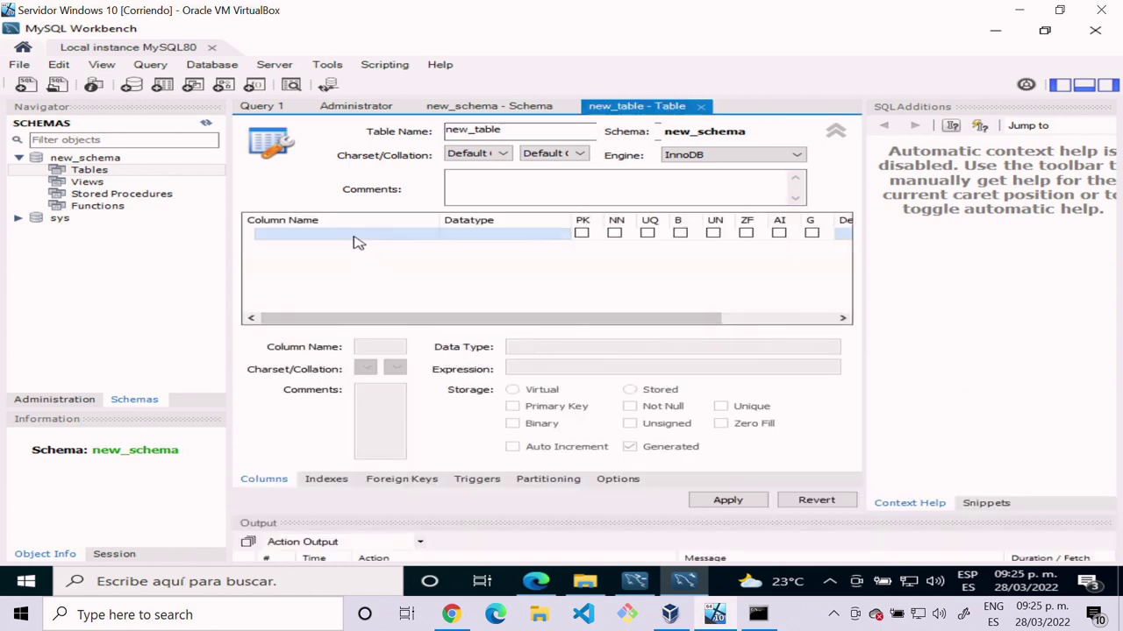
left_click(393, 263)
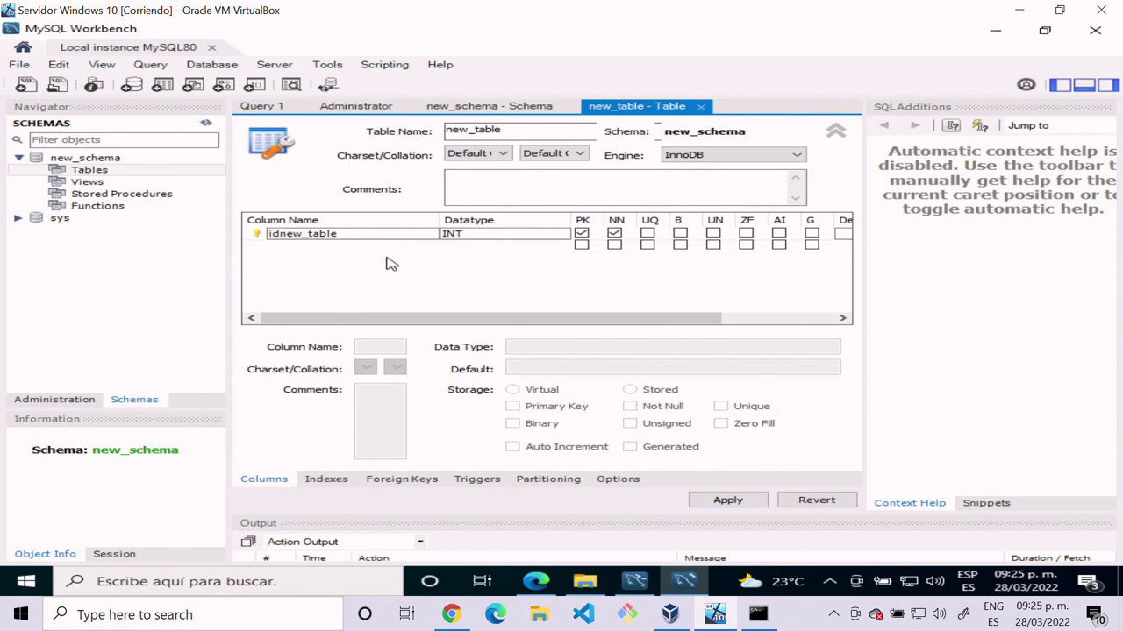
left_click(778, 233)
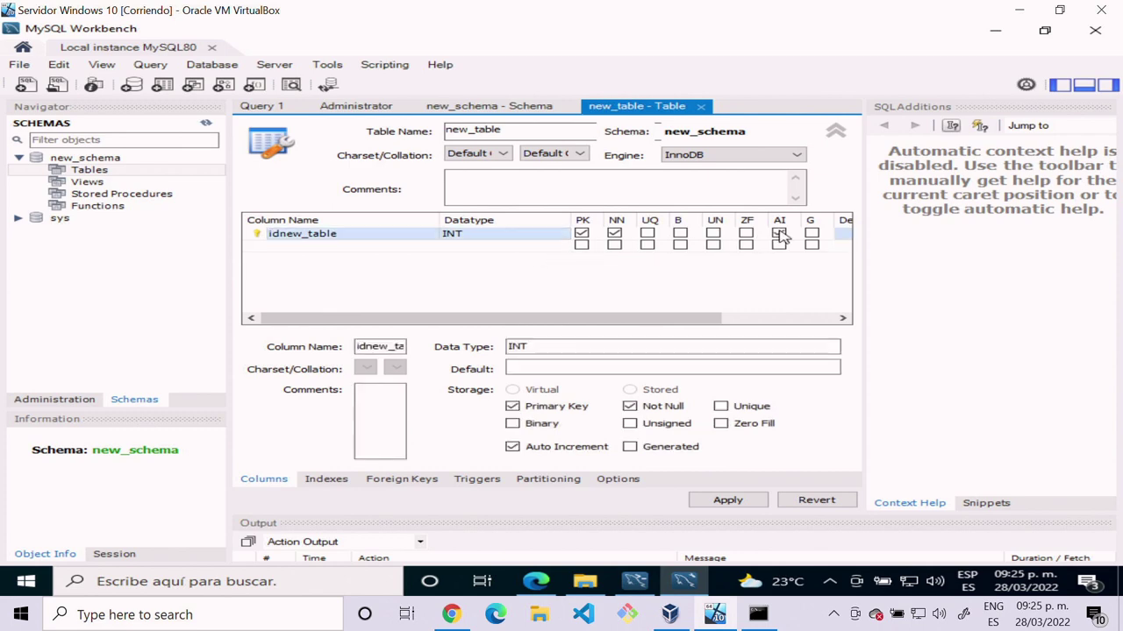
left_click(713, 233)
double_click(313, 249)
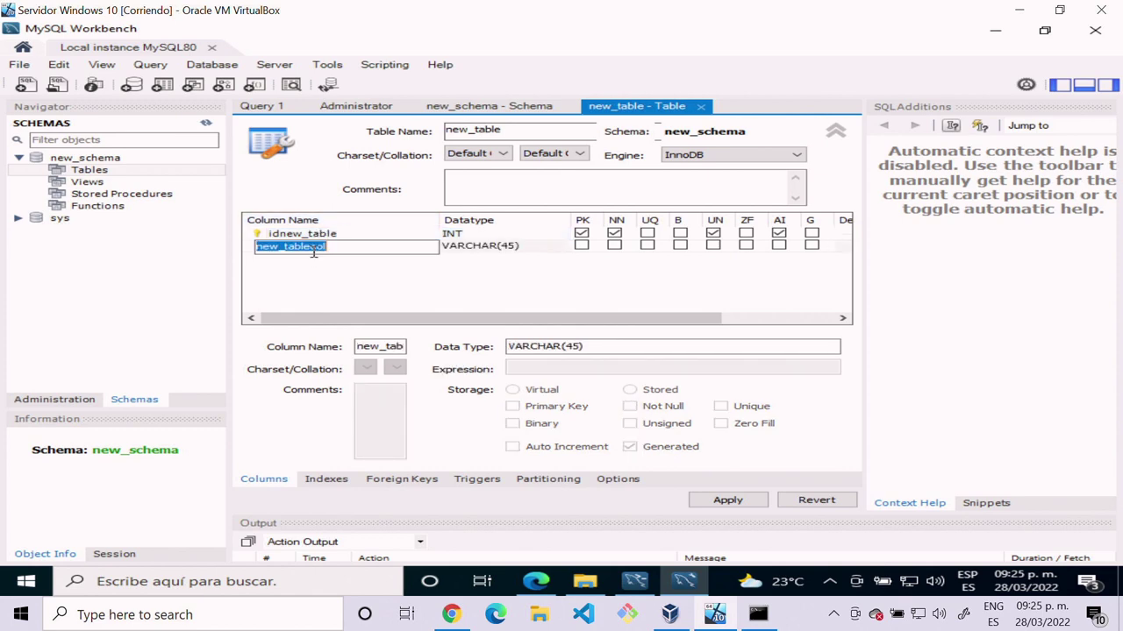
left_click(500, 283)
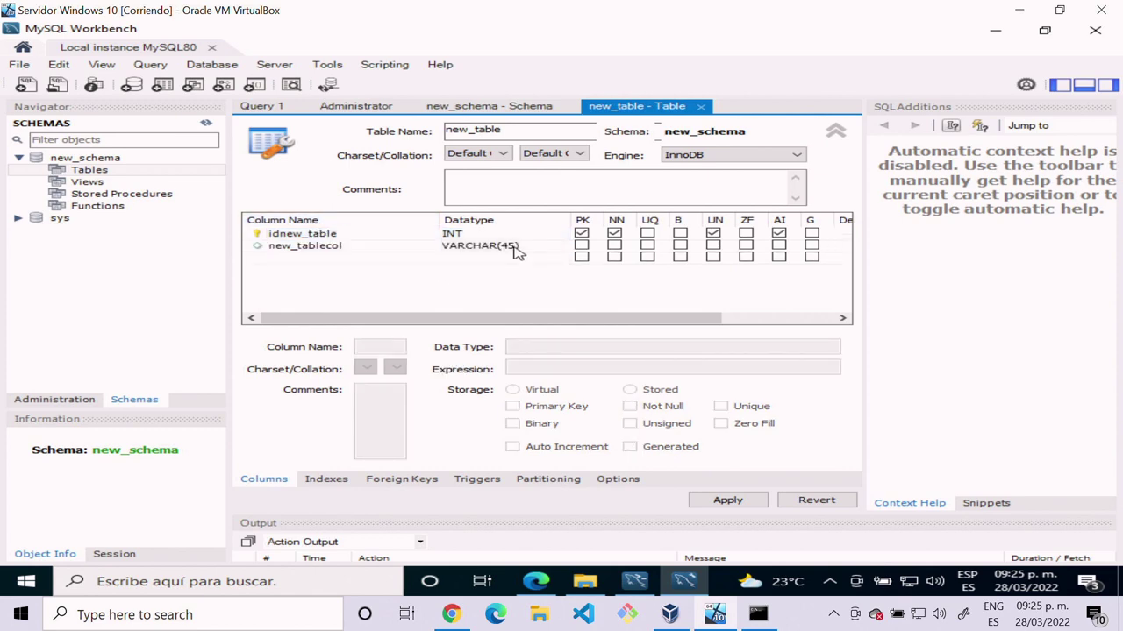
Step: Apply the CREATE TABLE script so new_table is created in new_schema
left_click(728, 498)
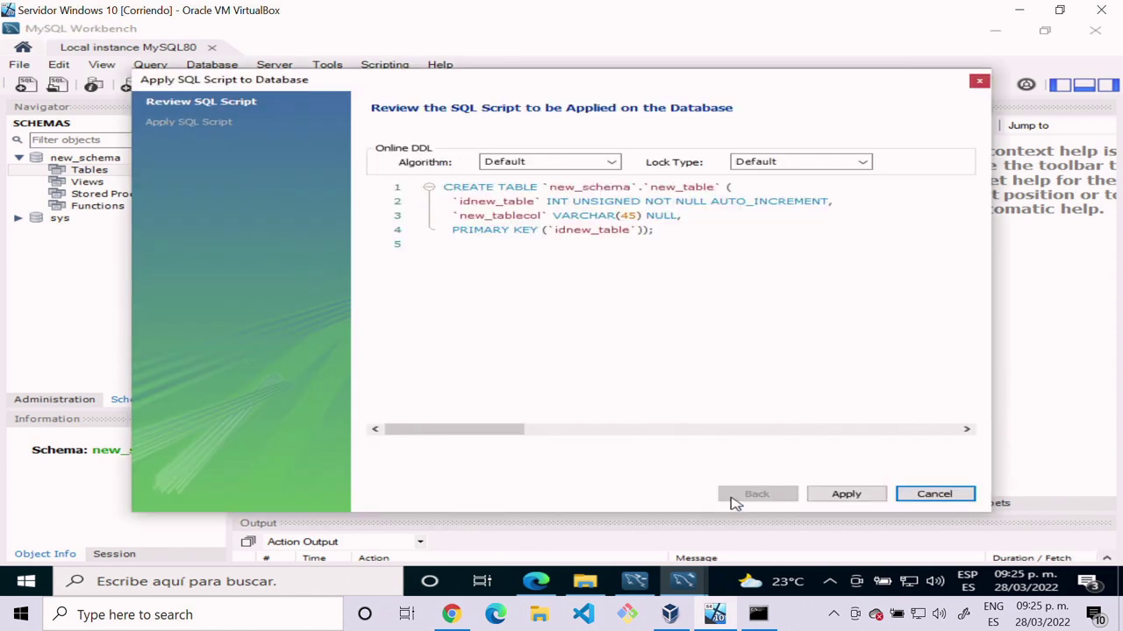
left_click(835, 495)
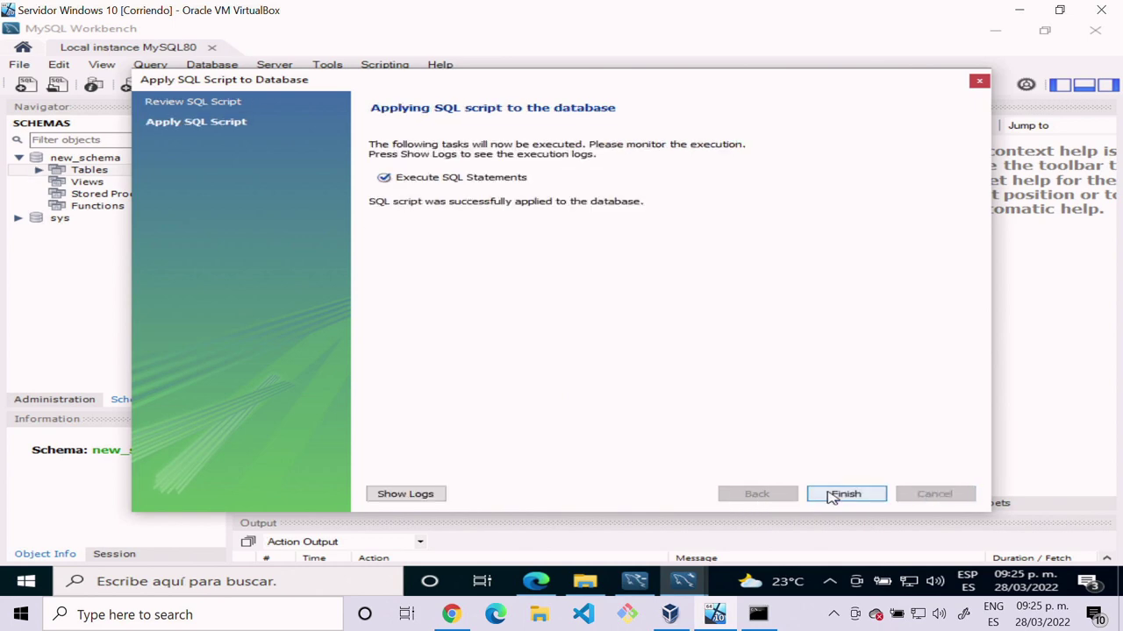
left_click(844, 494)
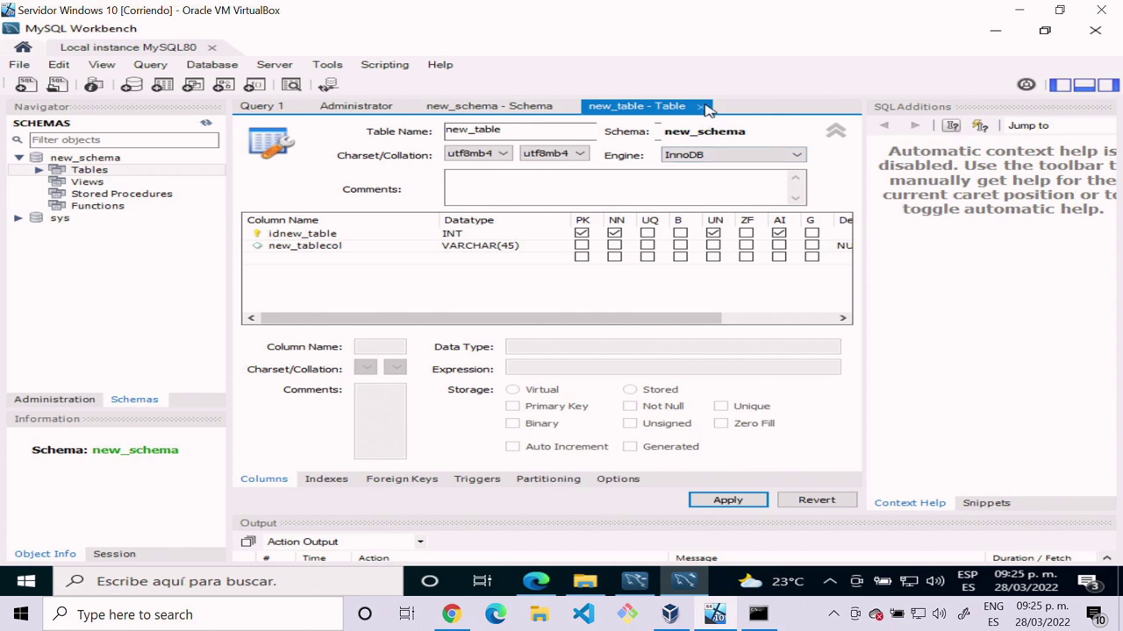
Step: Close the new_table, new_schema and Administrator tabs
left_click(702, 107)
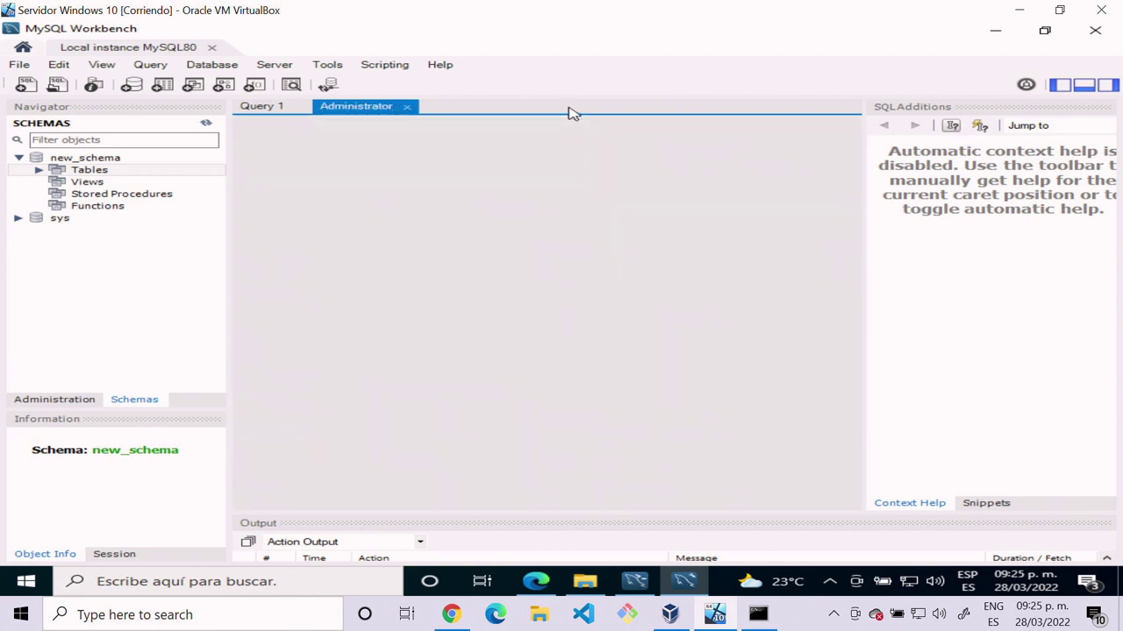
left_click(570, 107)
left_click(407, 109)
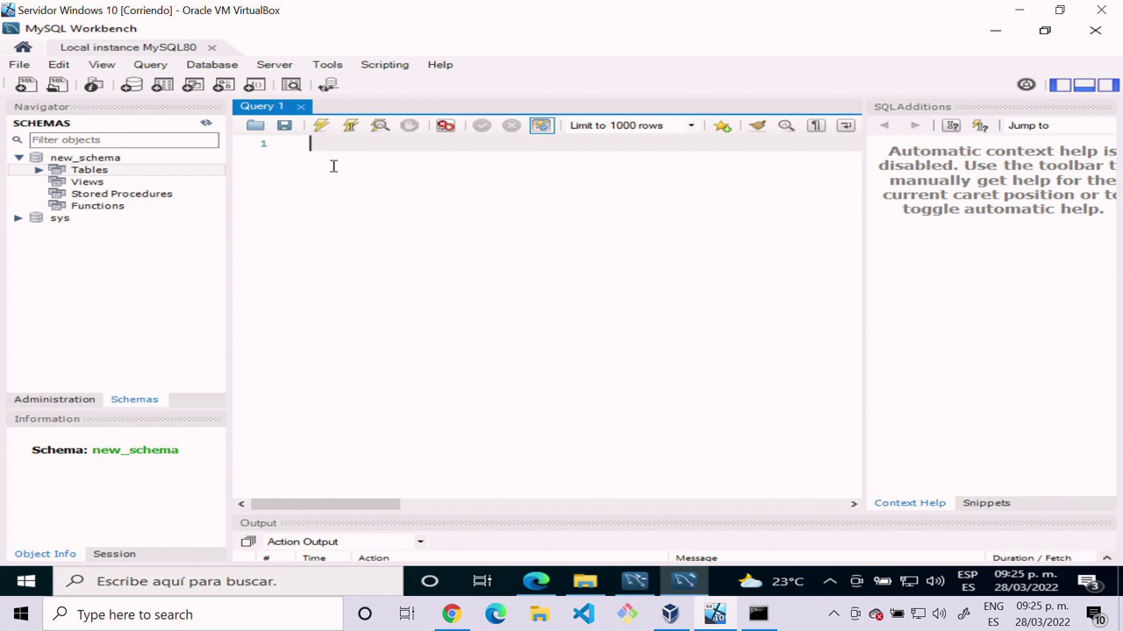
Step: List new_table's rows with Select Rows - Limit 1000
left_click(38, 170)
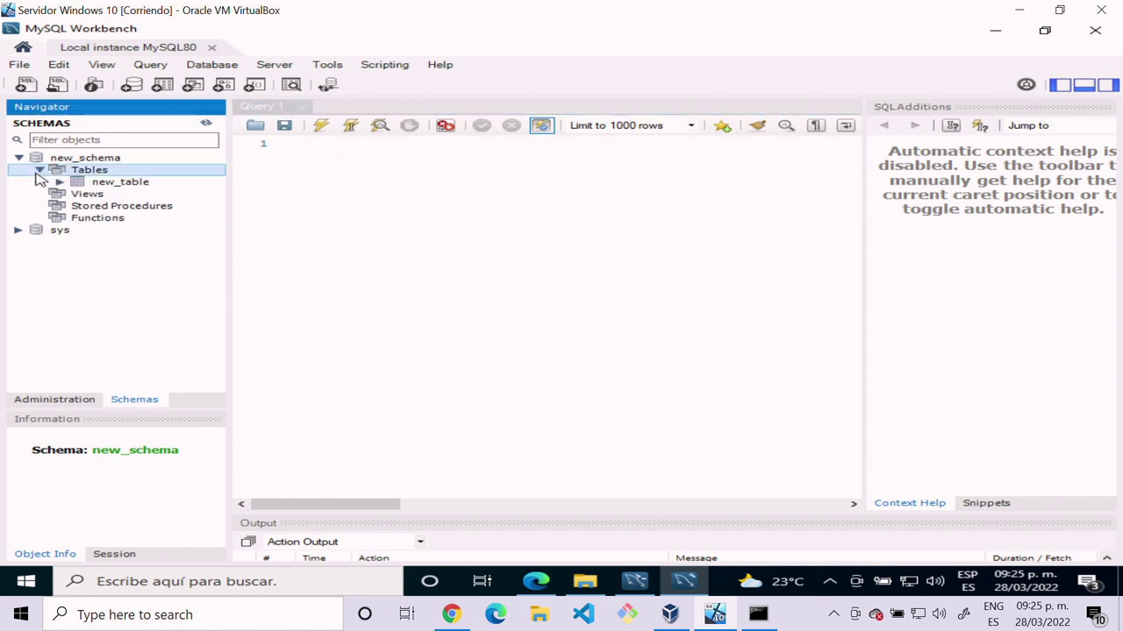
left_click(80, 184)
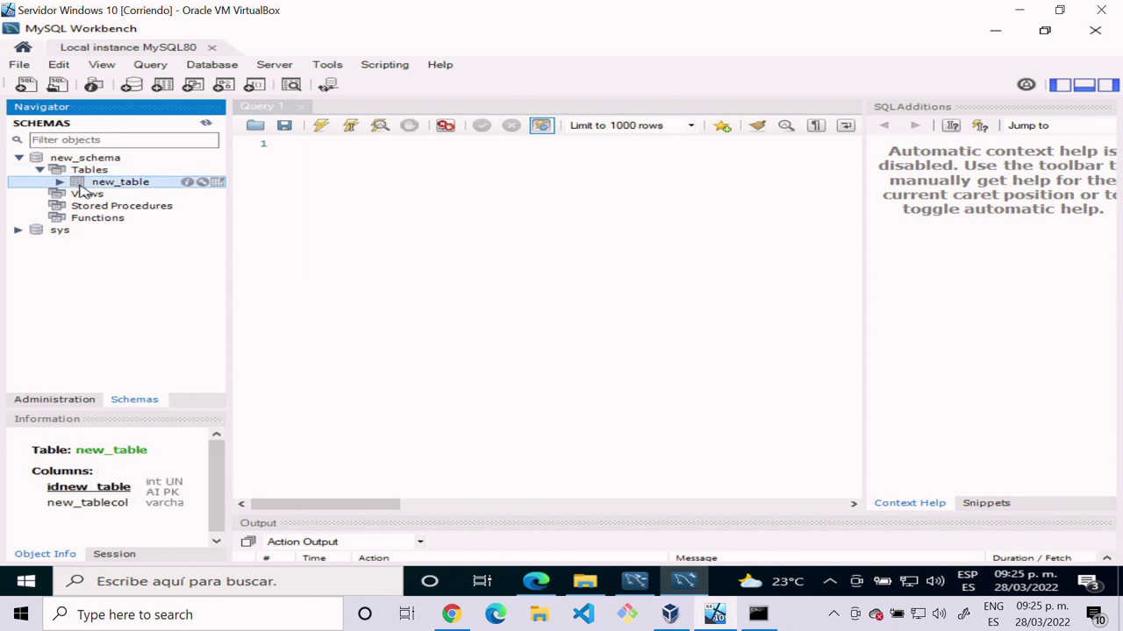
right_click(80, 187)
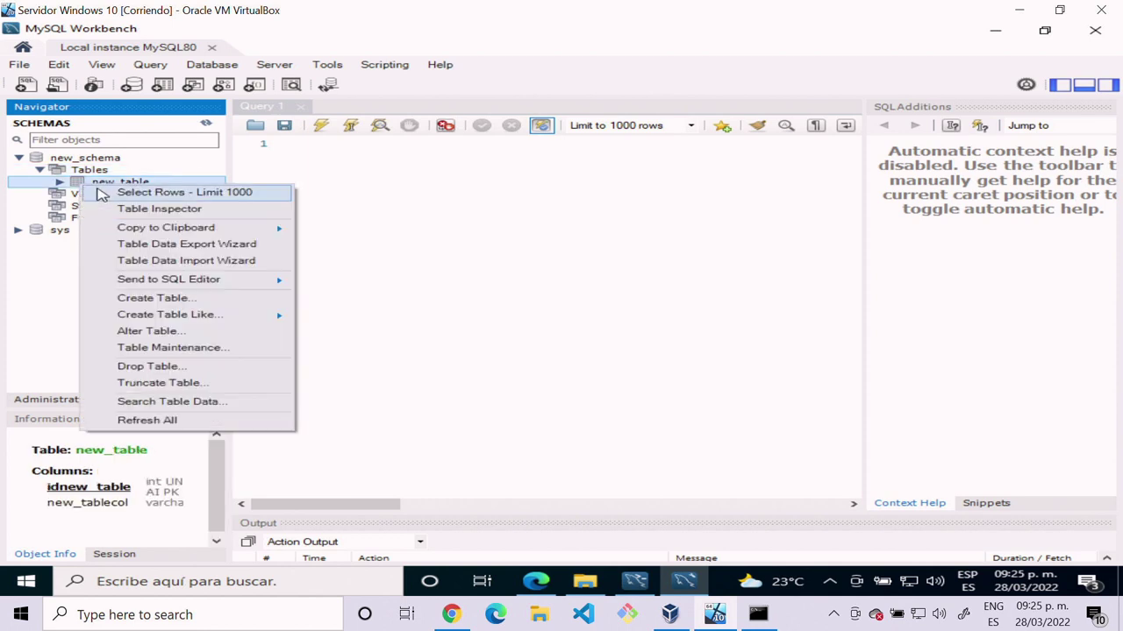
left_click(96, 190)
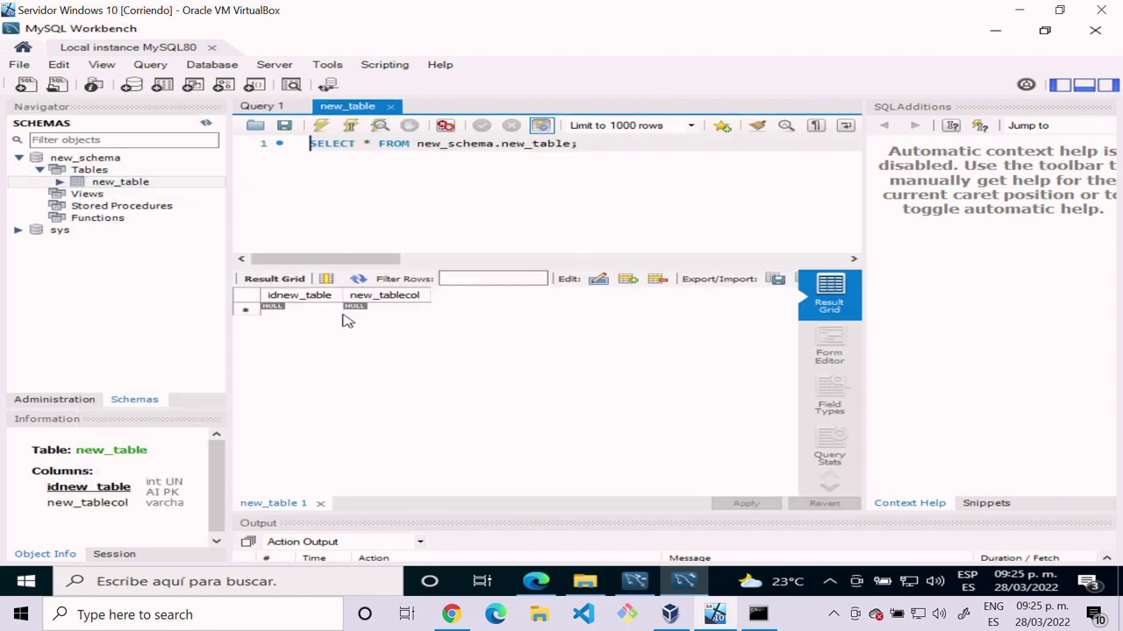
Step: Enter valores1, valor 2 and valor 3 into the new_tablecol cells
left_click(382, 311)
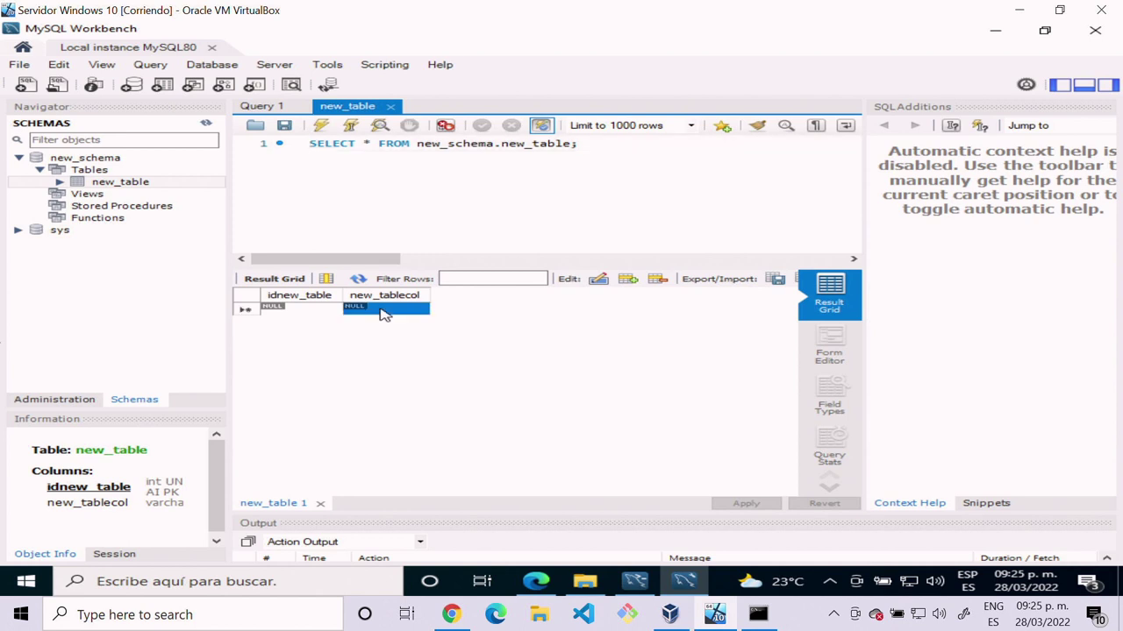
left_click(377, 308)
type("valor")
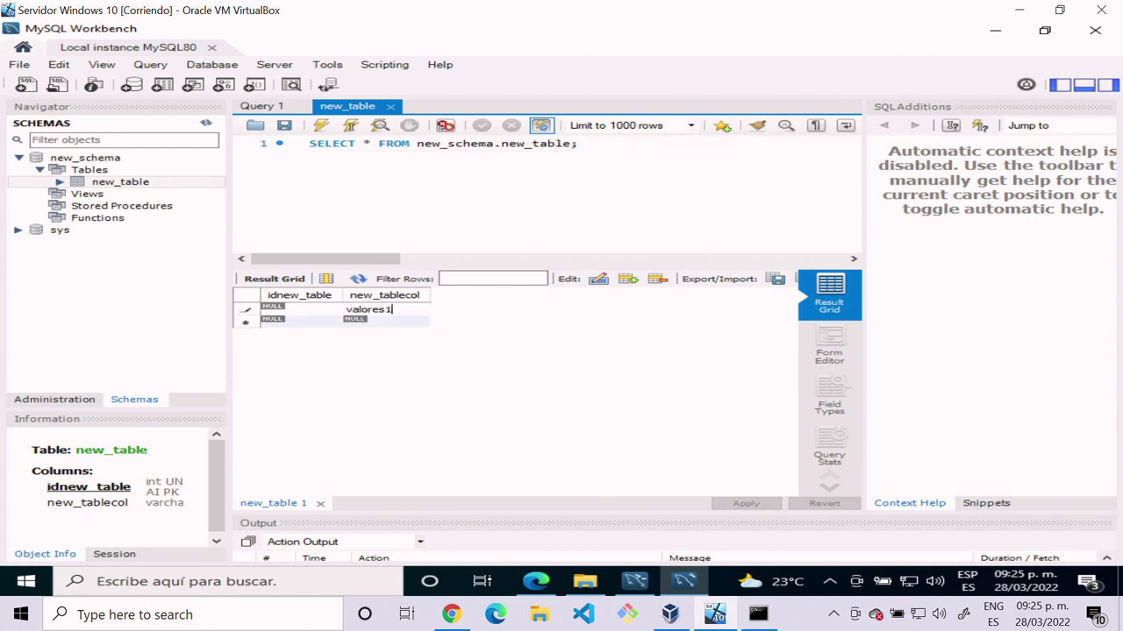
type("es1")
key("Return")
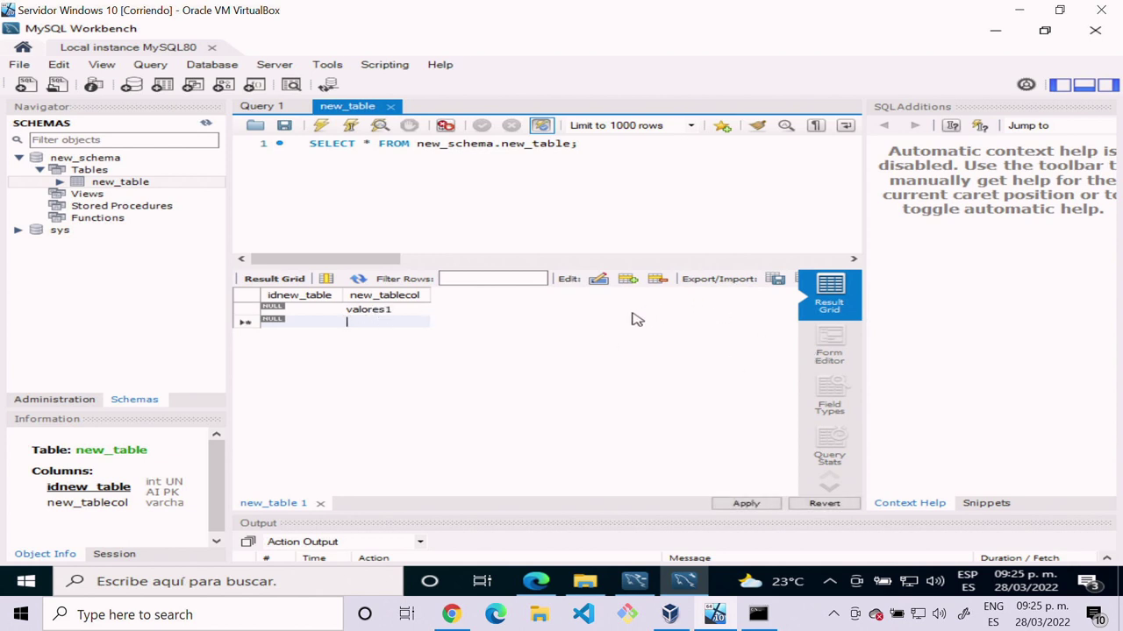
type("valor")
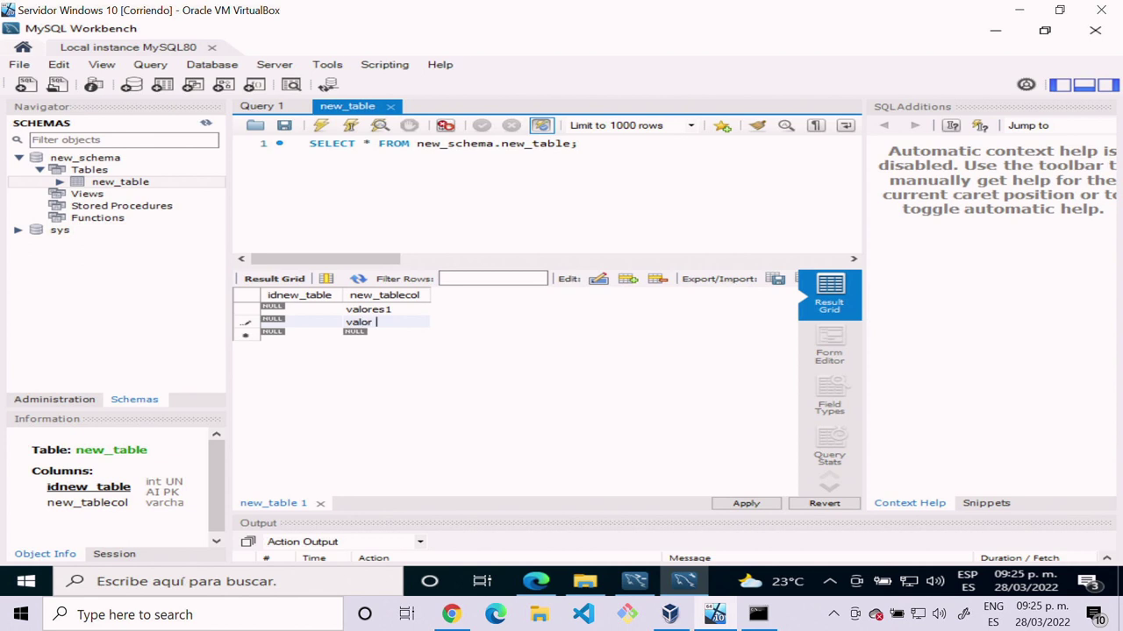
type(" 2")
key("Return")
type("valor 3")
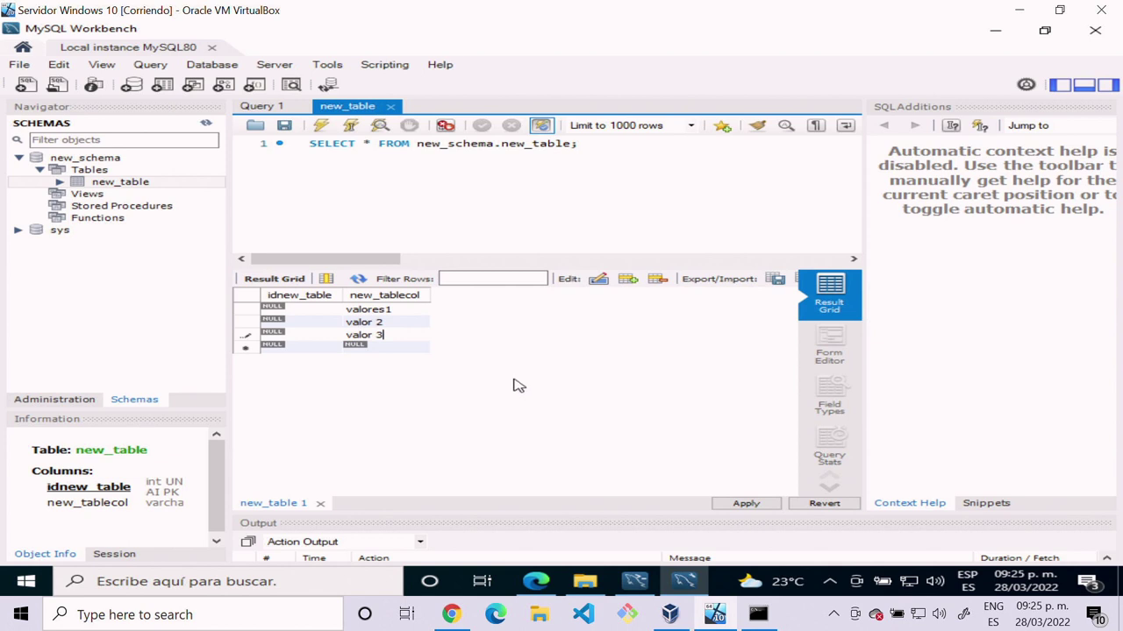
Step: Apply the three INSERT statements to save the new rows
left_click(744, 504)
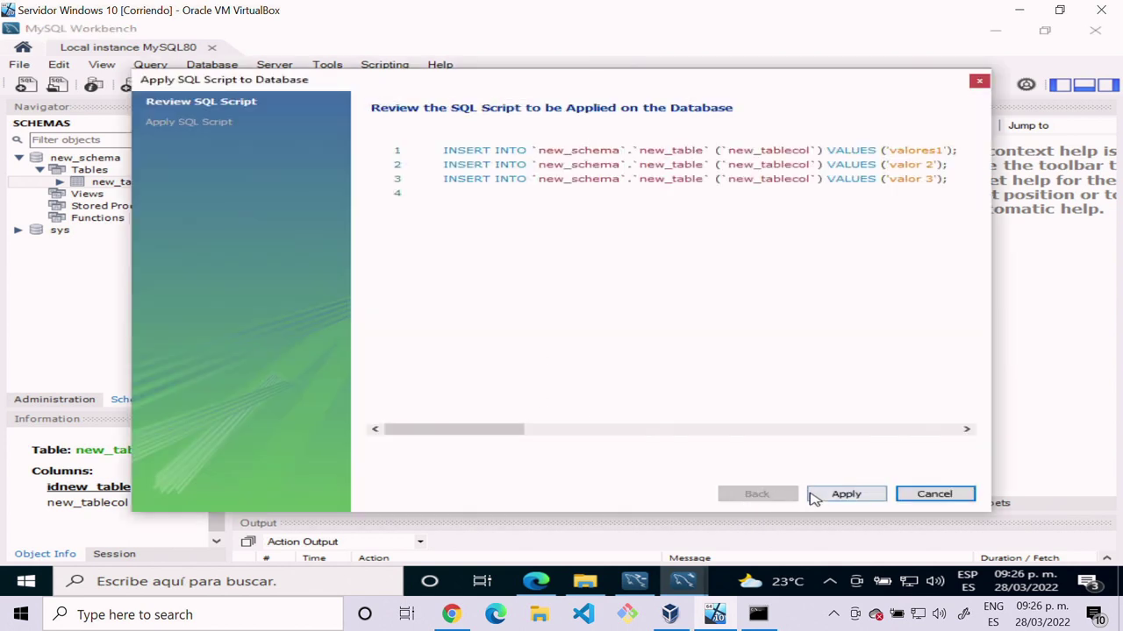
left_click(816, 498)
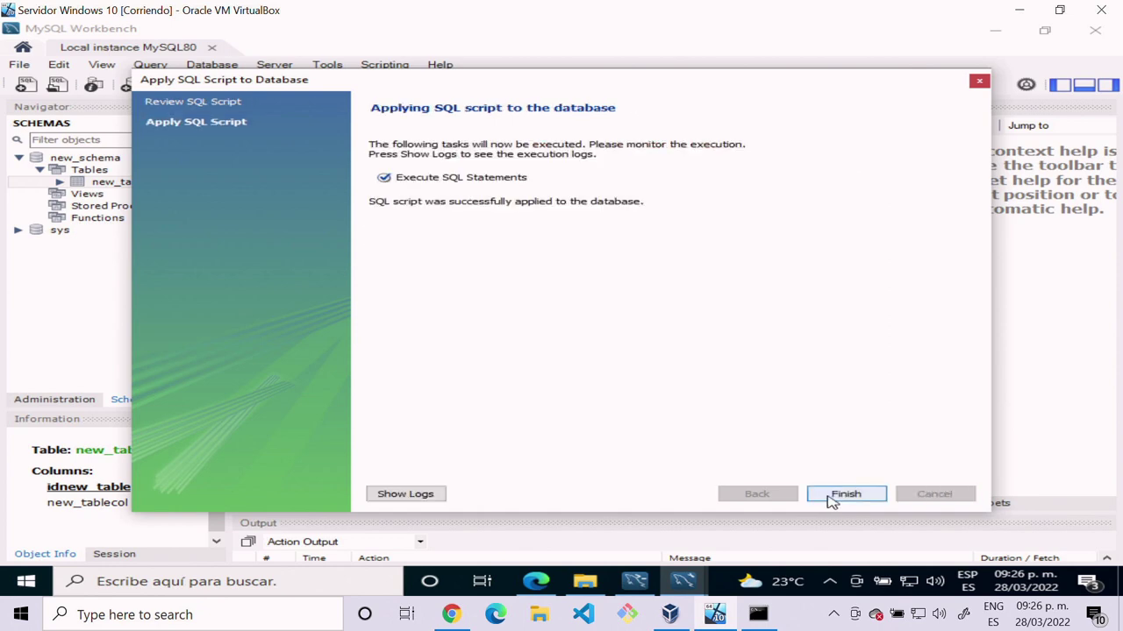
left_click(830, 498)
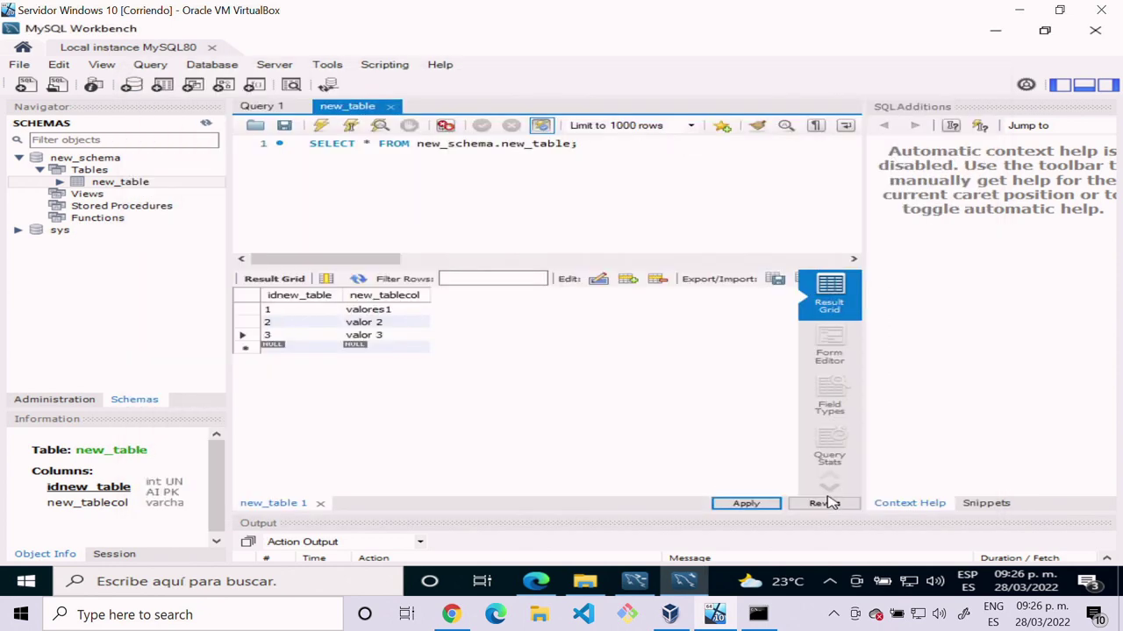
Step: Re-execute the SELECT query to reload new_table, showing ids 1–3
left_click(487, 210)
left_click(350, 126)
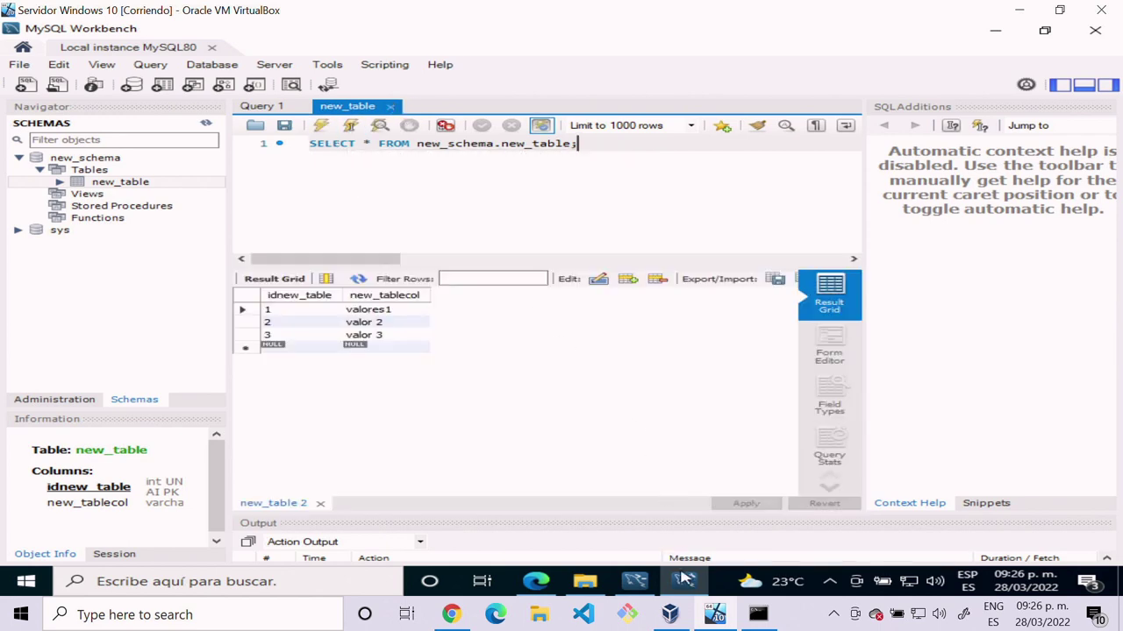
left_click(683, 611)
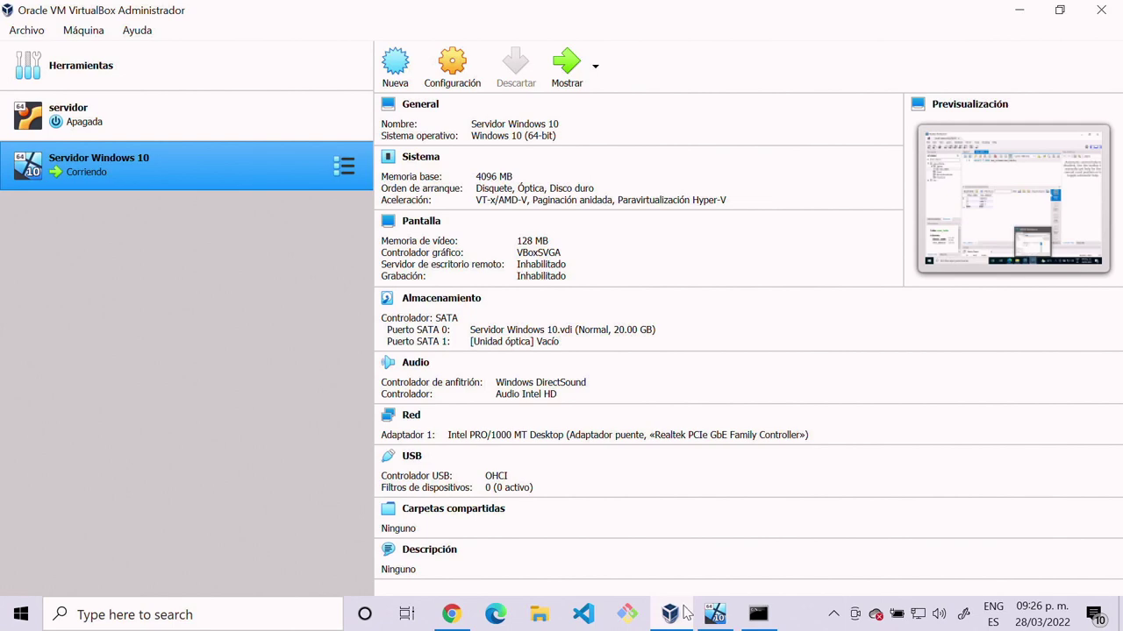
left_click(685, 611)
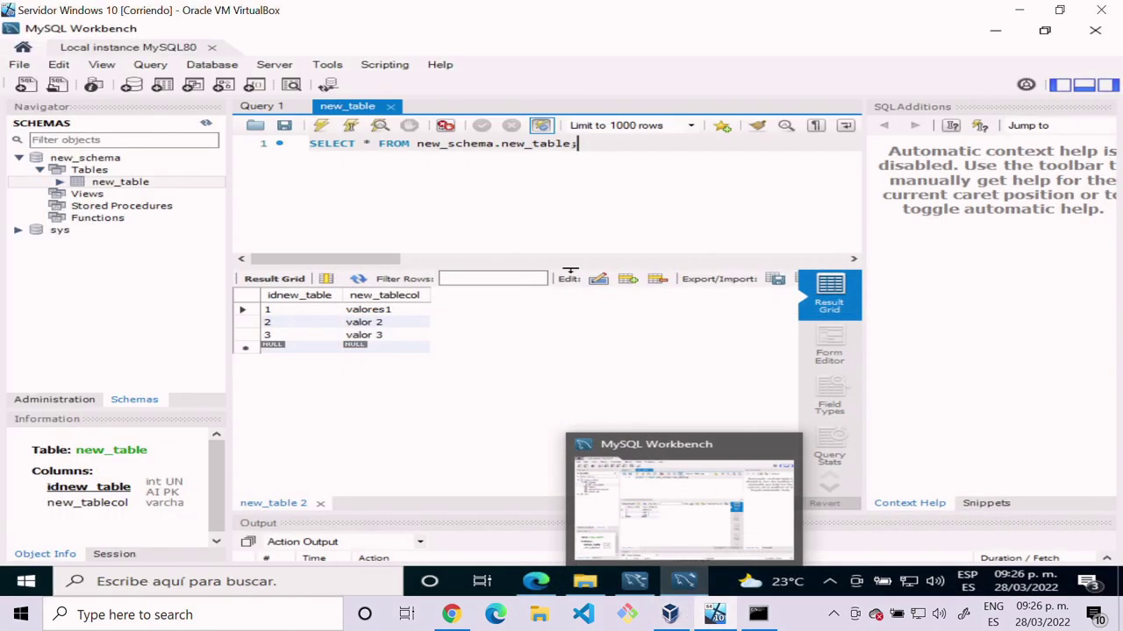